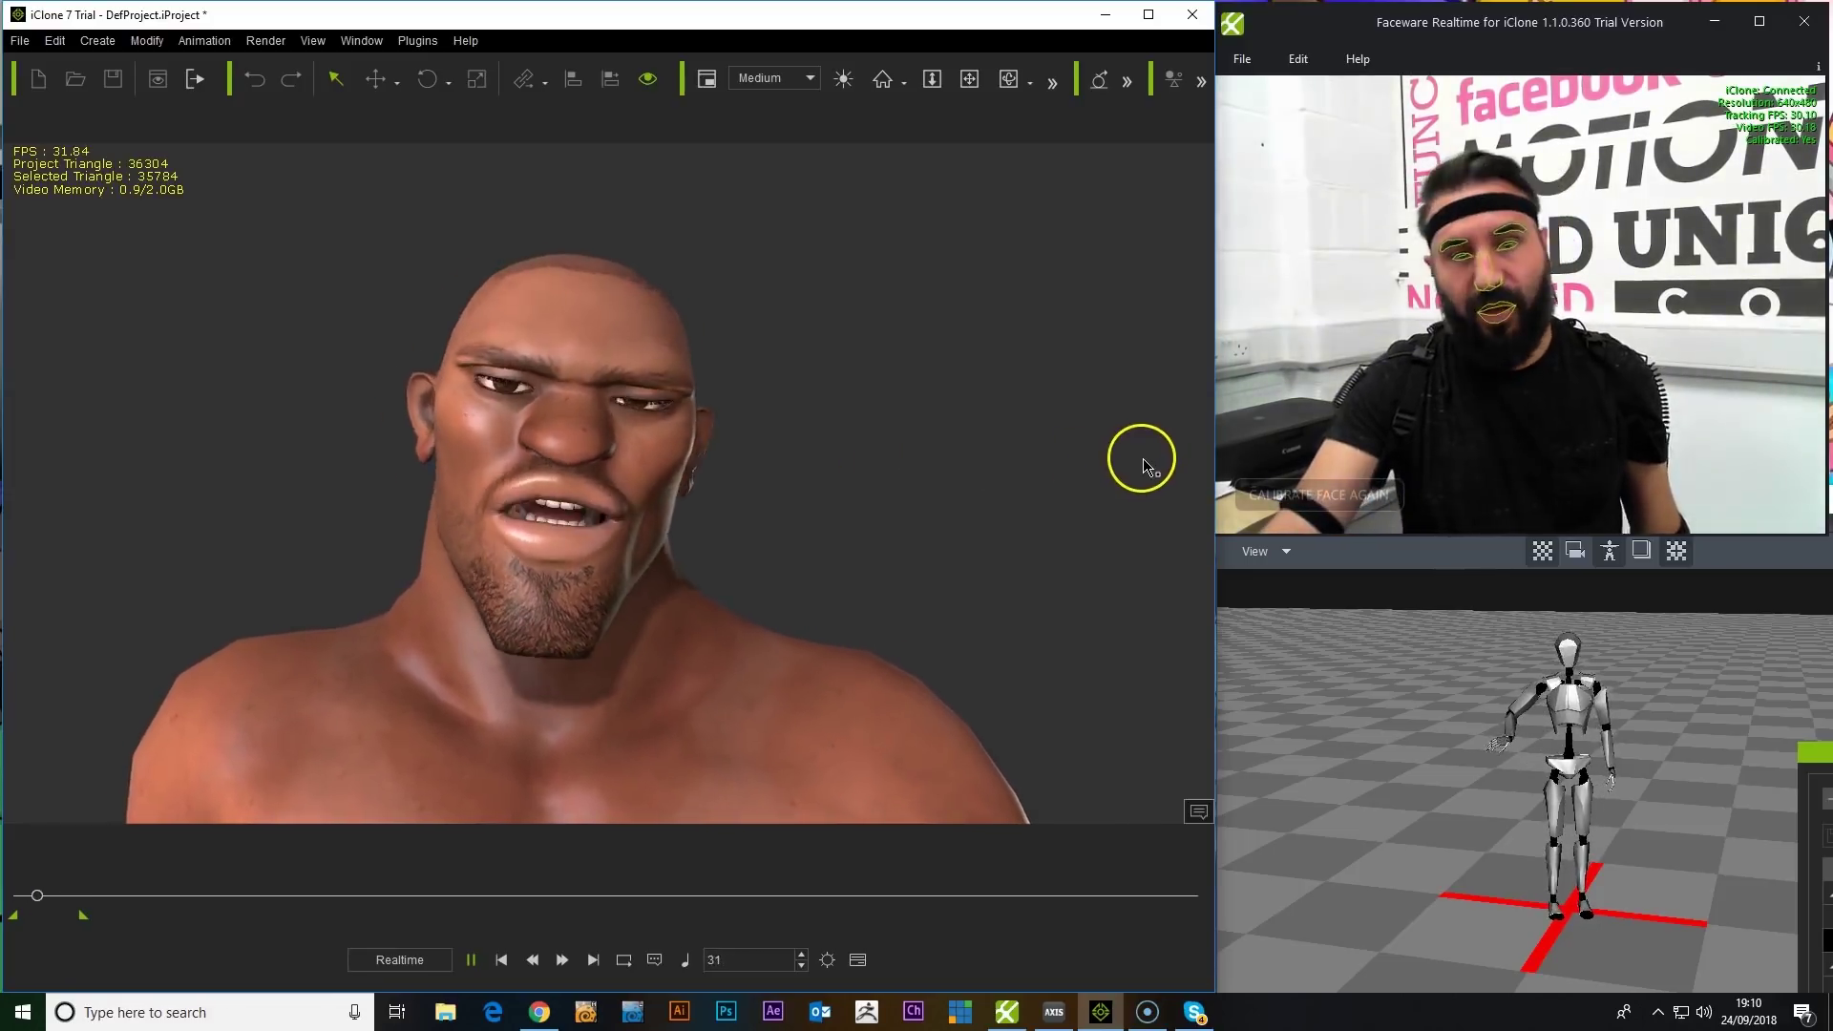
Step: Recalibrate Faceware tracking to the performer's neutral face and return to the iClone viewport
click(1352, 495)
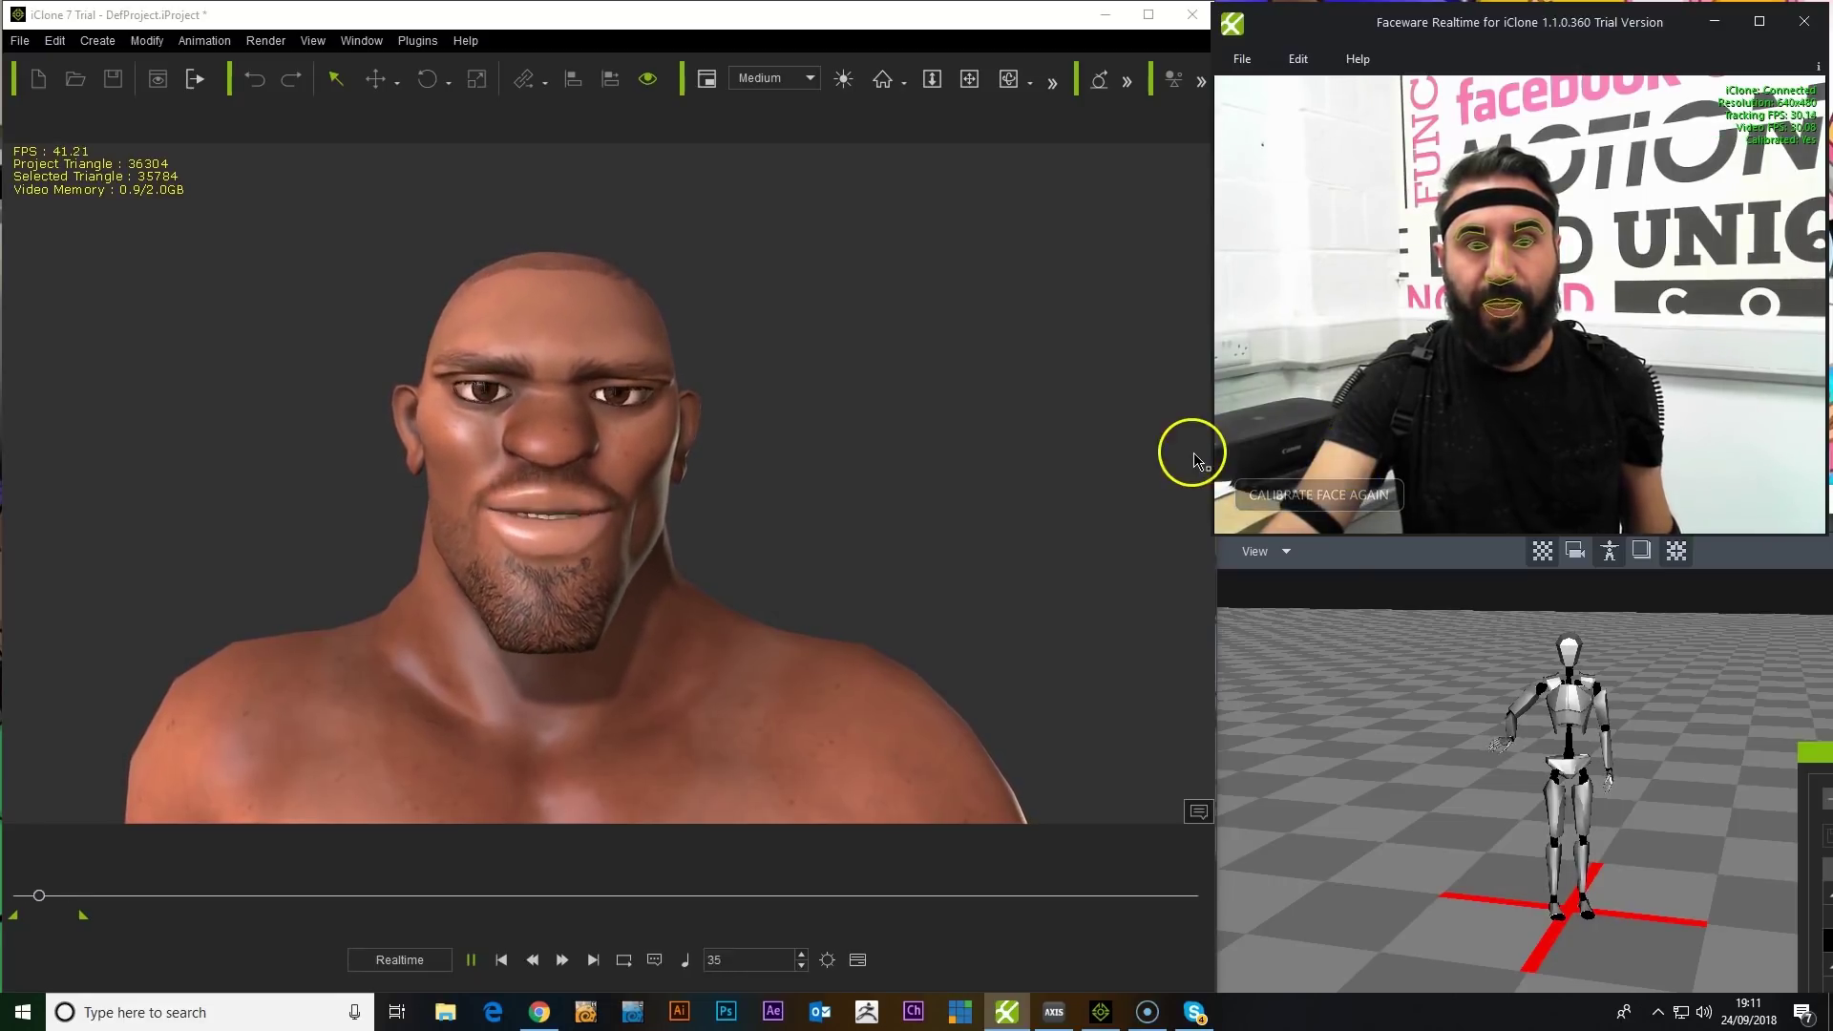
click(1149, 454)
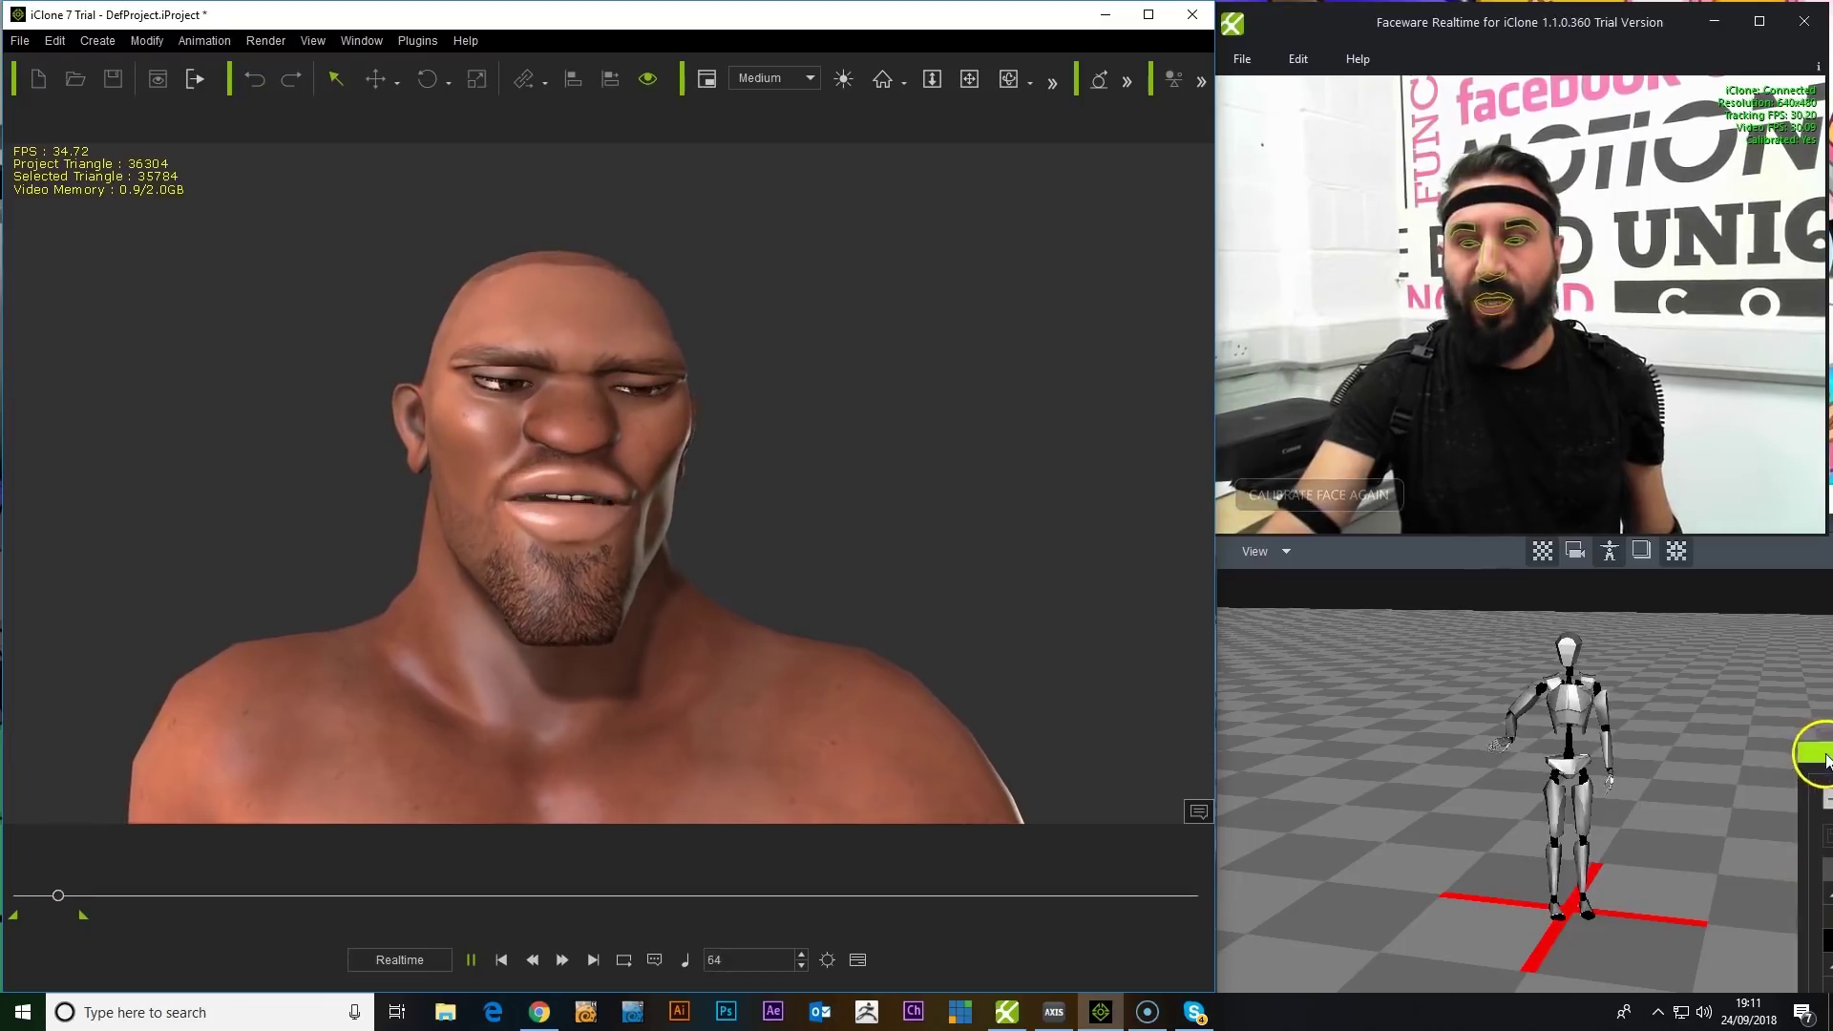
Step: Set the boxer's Motion LIVE strengths: Brow 102, Eyelid 145, Eye ball 122, Cheek 117, Mouth 94, Jaw 107
click(1815, 862)
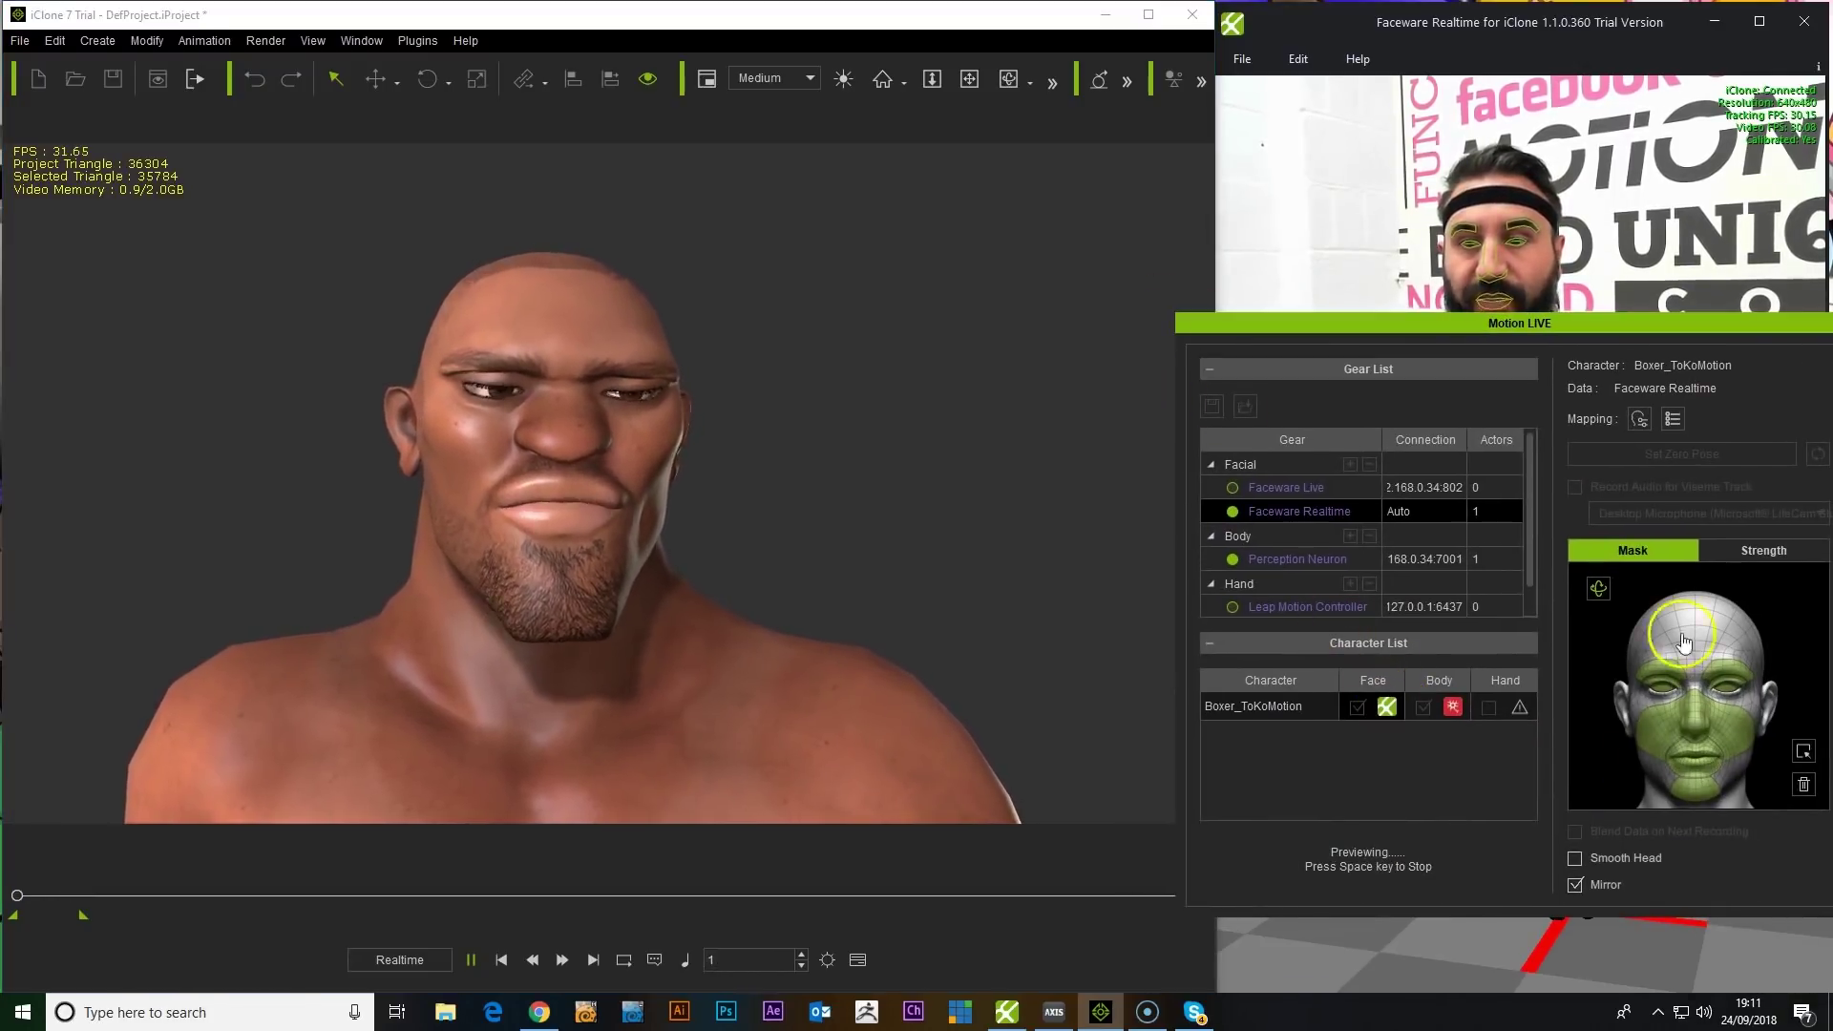
click(1757, 551)
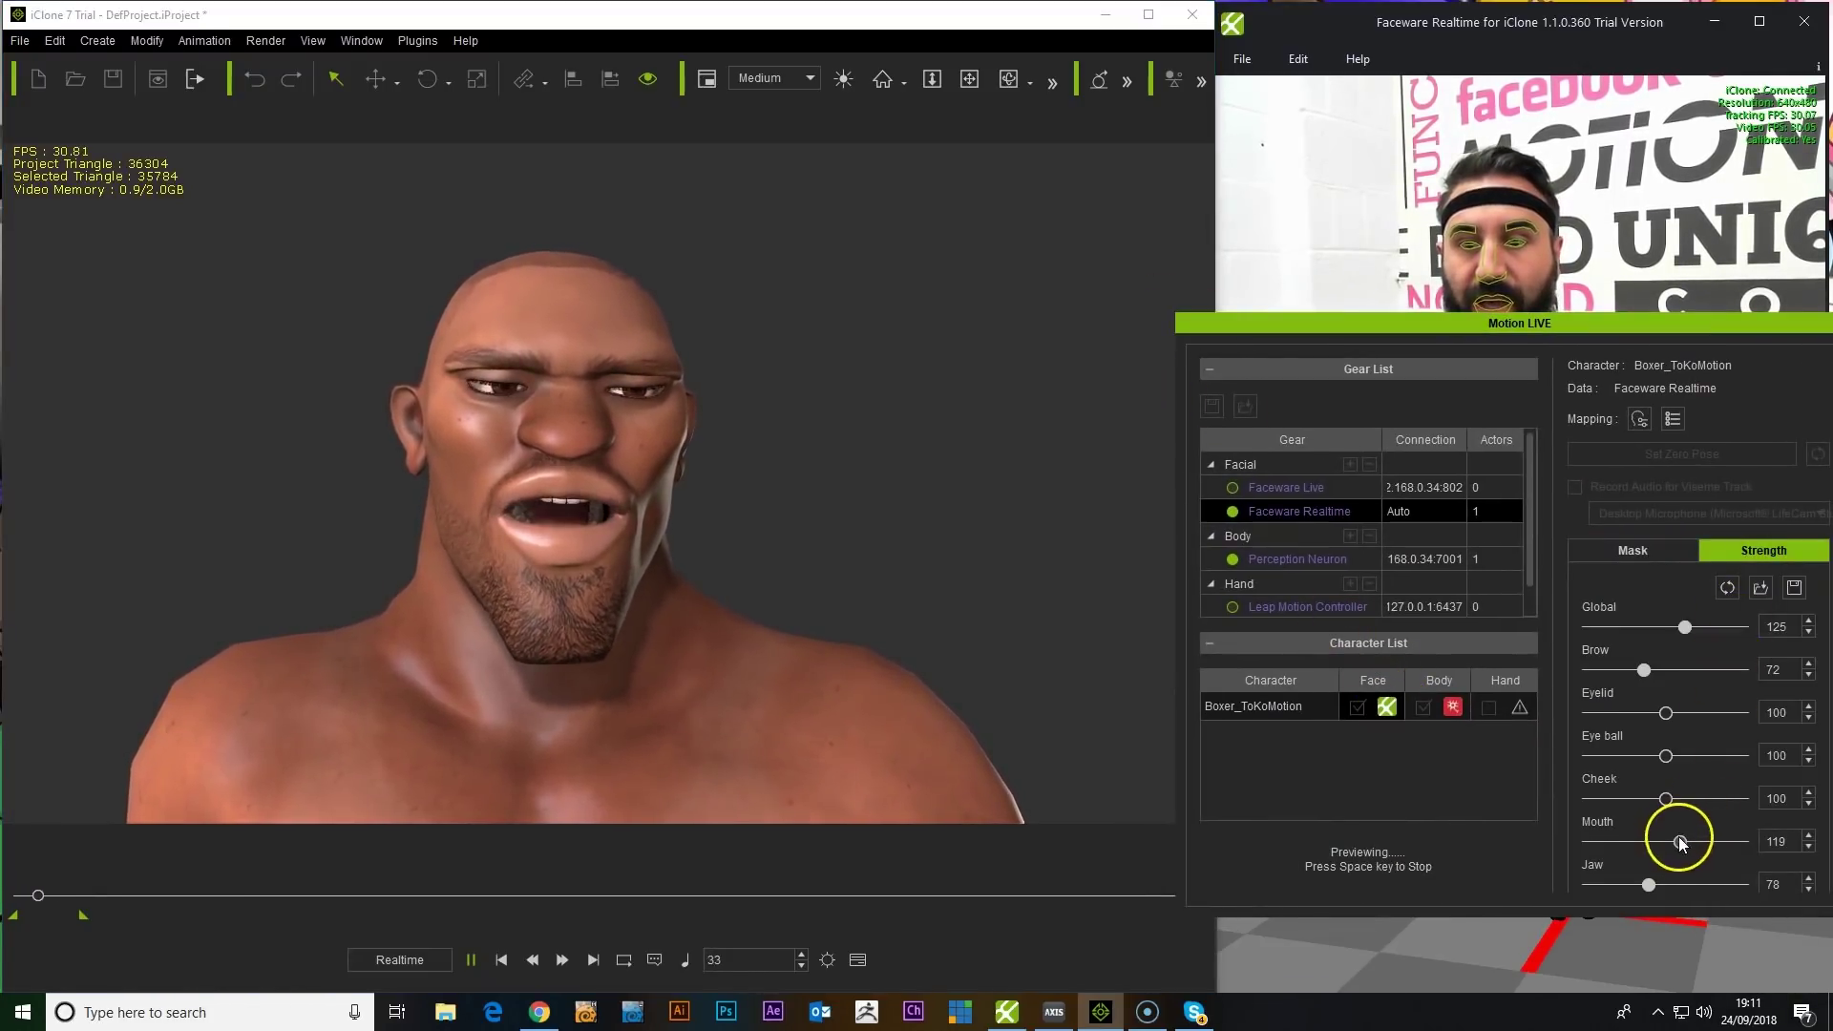
drag(1650, 886, 1715, 890)
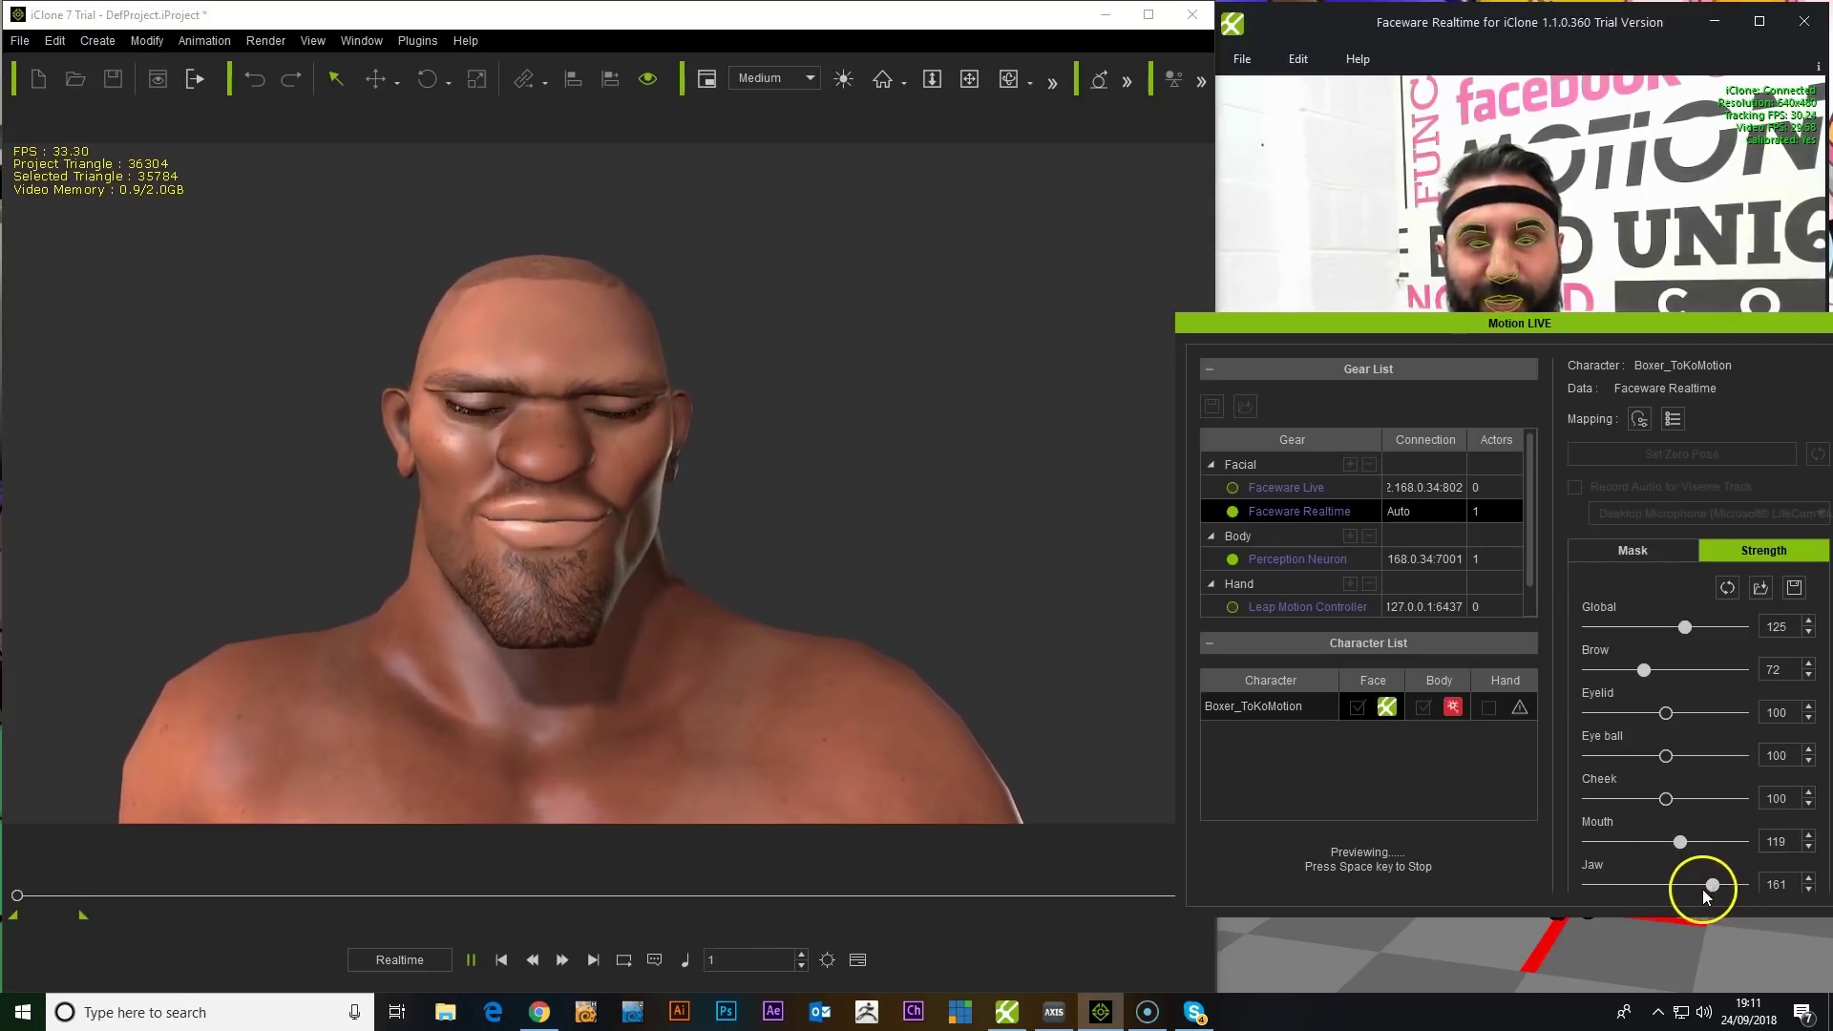
mouse_move(1681, 848)
mouse_down()
mouse_move(1727, 846)
mouse_move(1685, 849)
mouse_up()
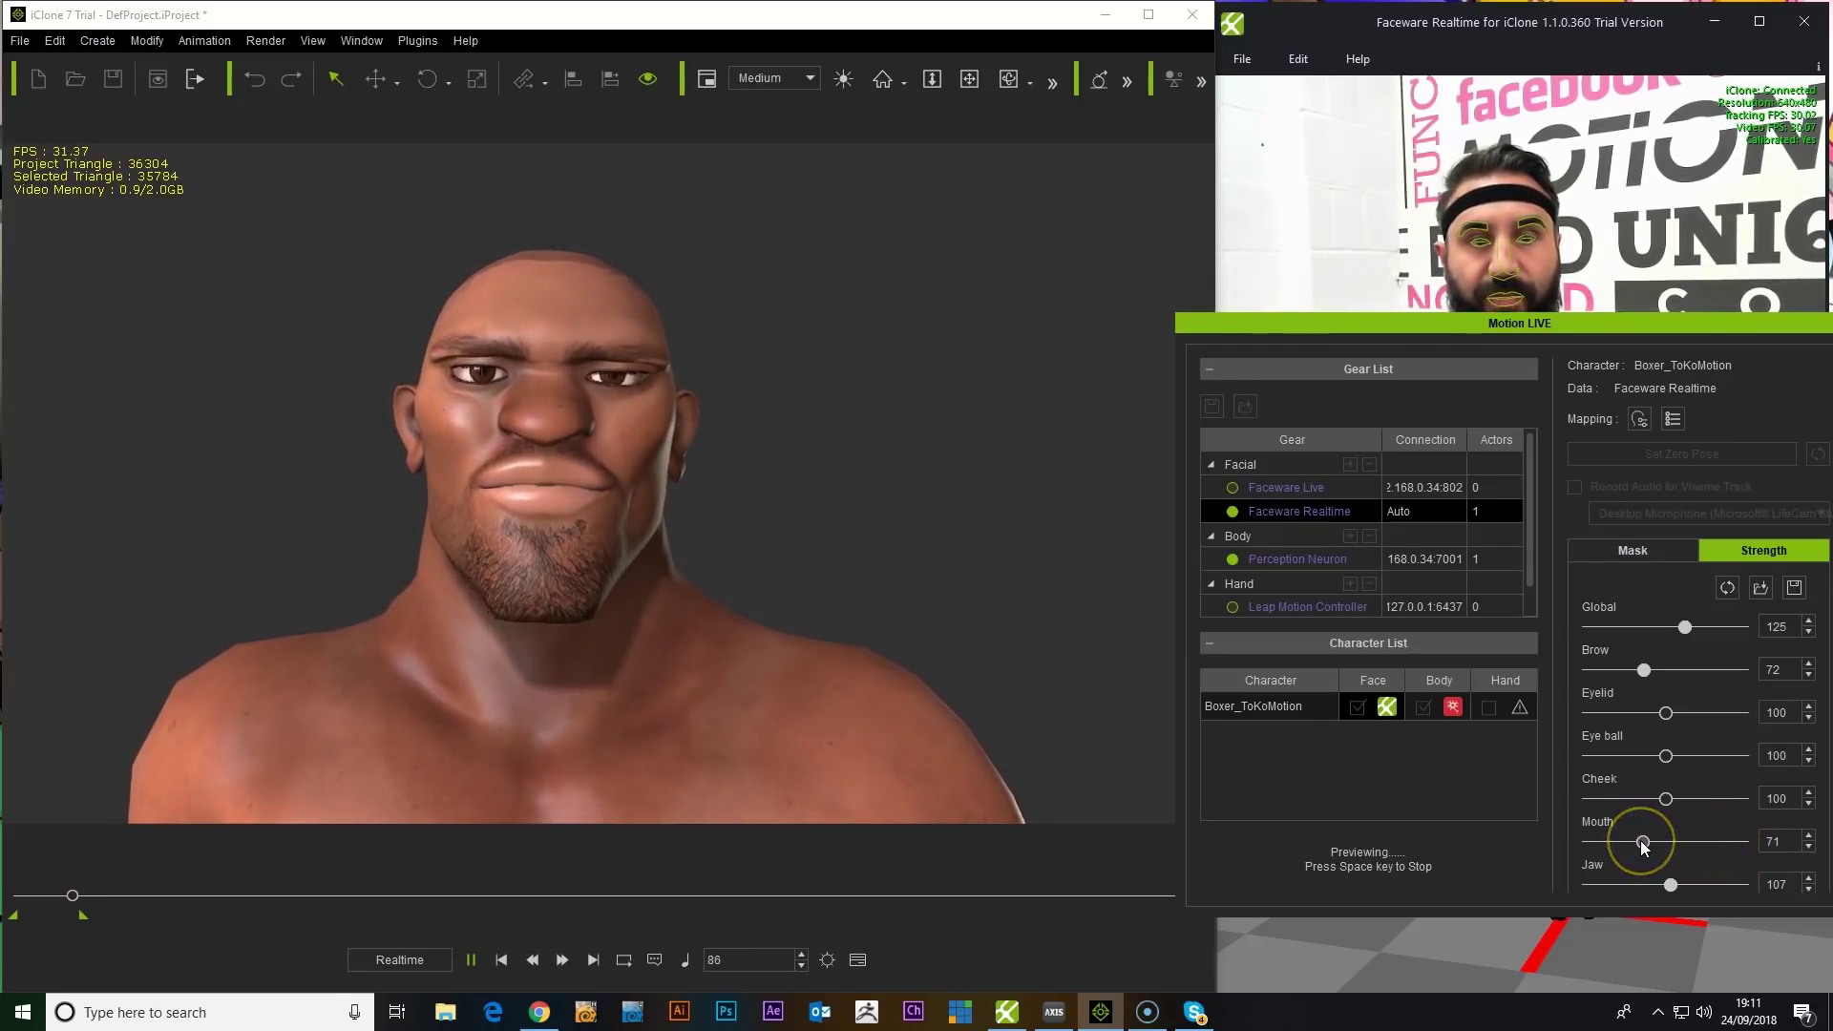
drag(1648, 845, 1673, 807)
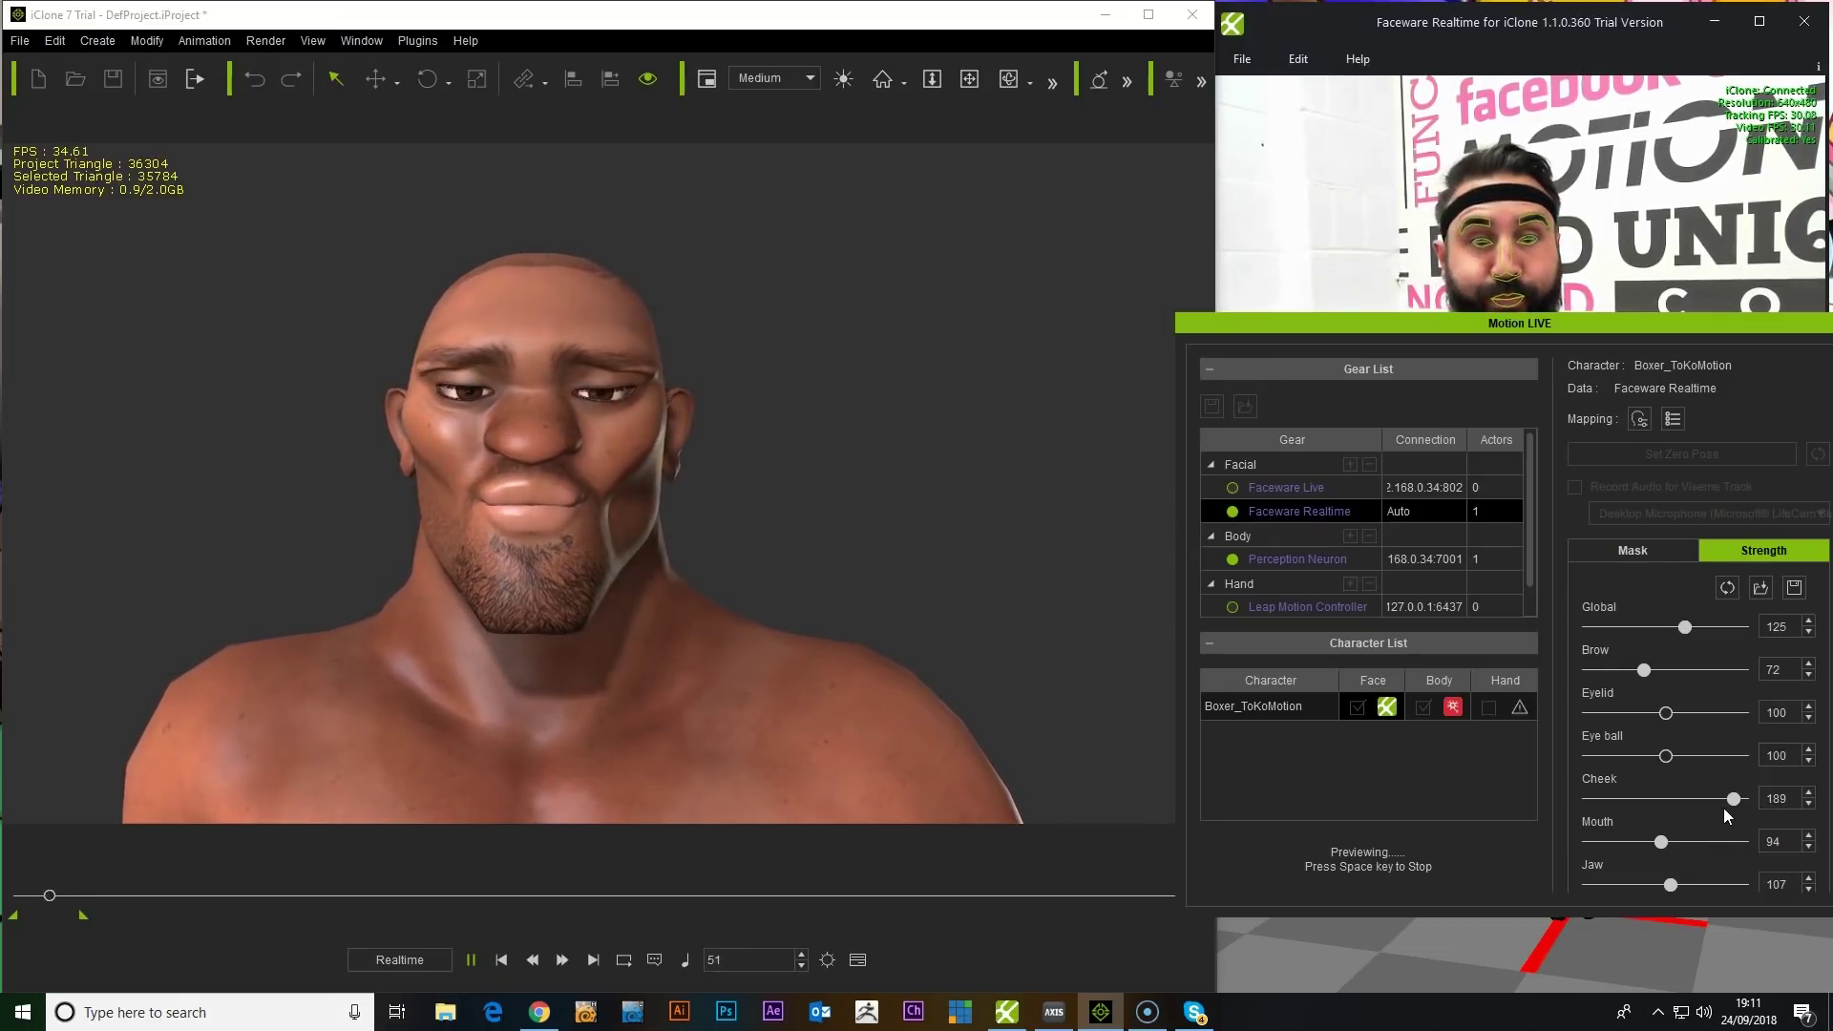
click(1712, 804)
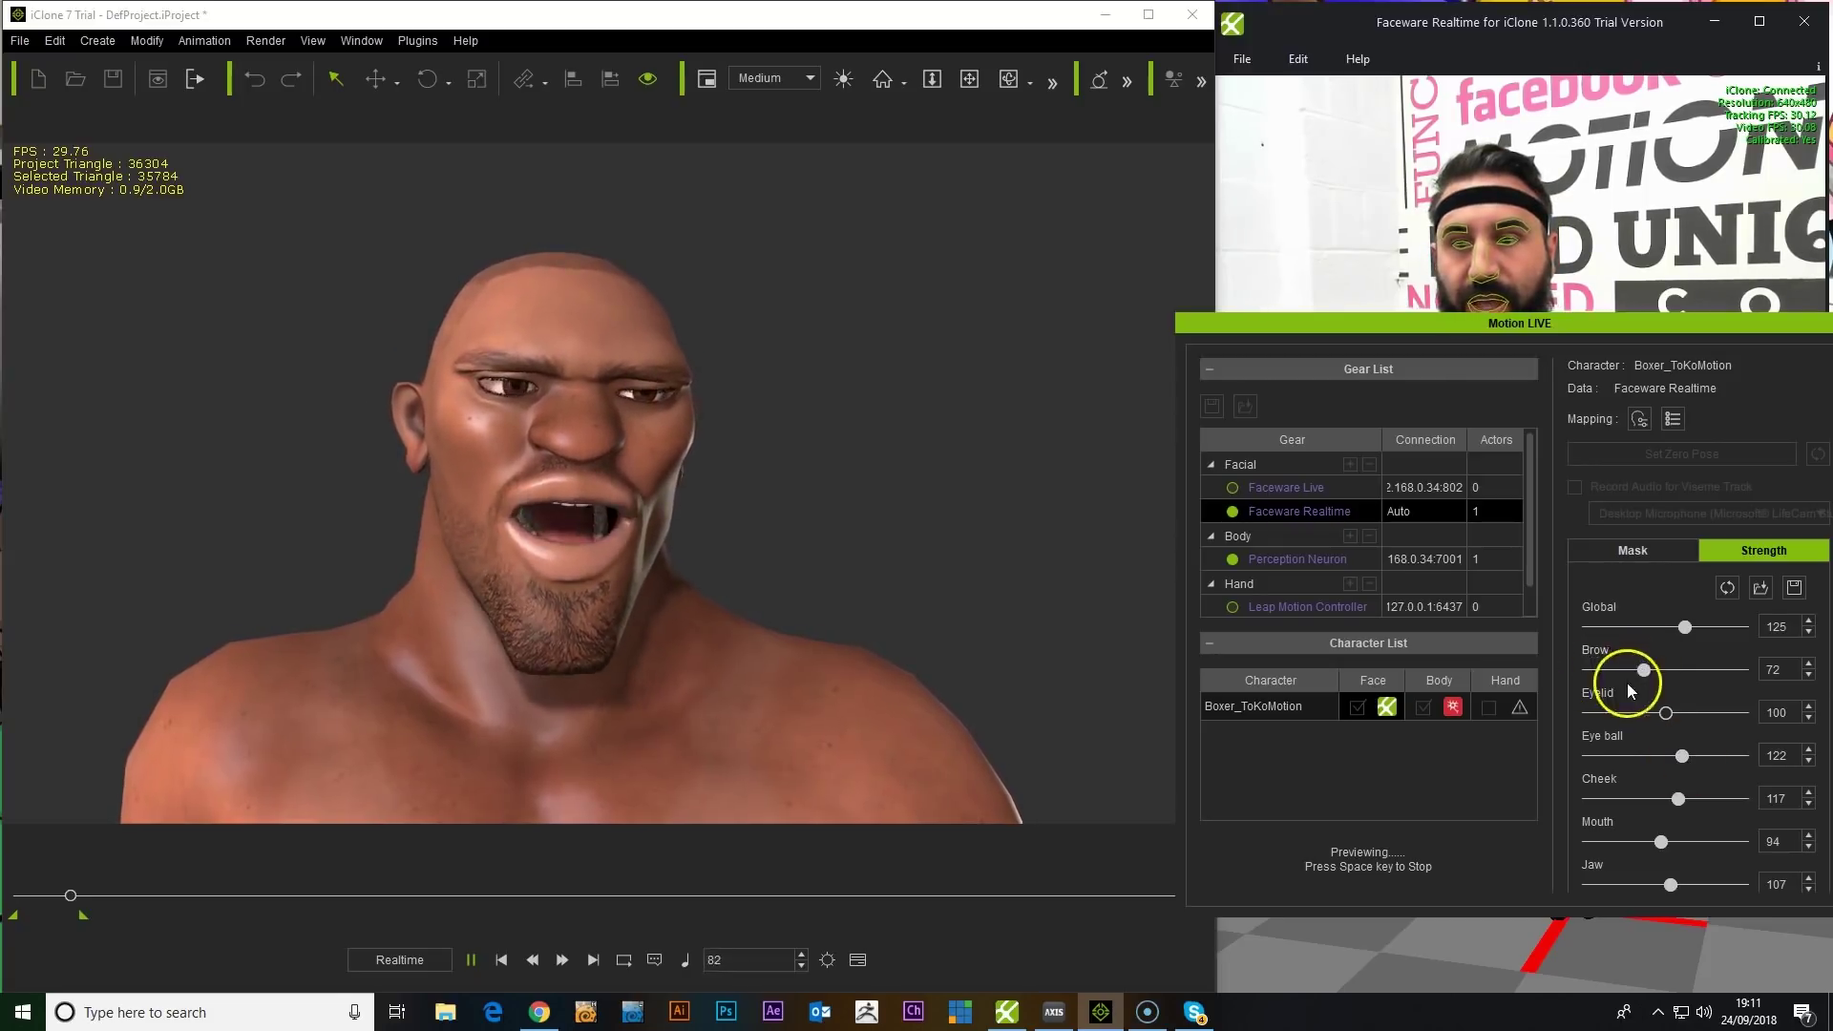
drag(1664, 712, 1698, 715)
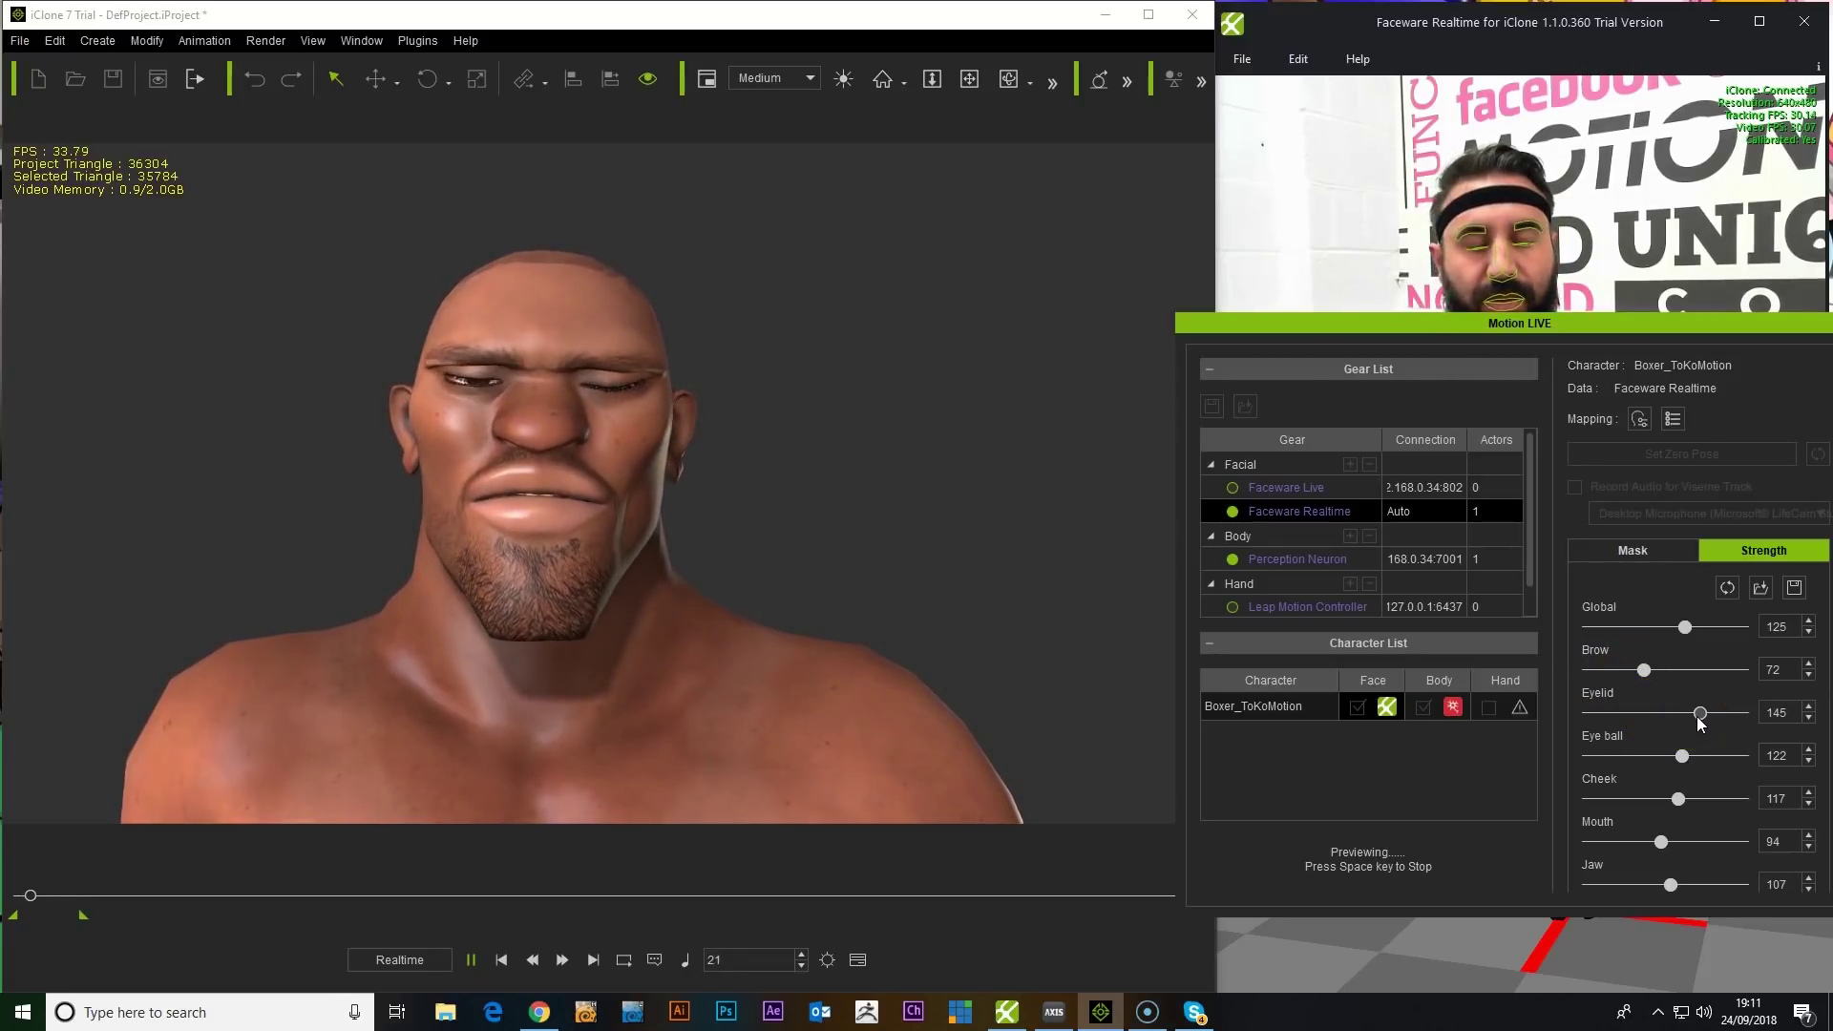
drag(1637, 667, 1706, 676)
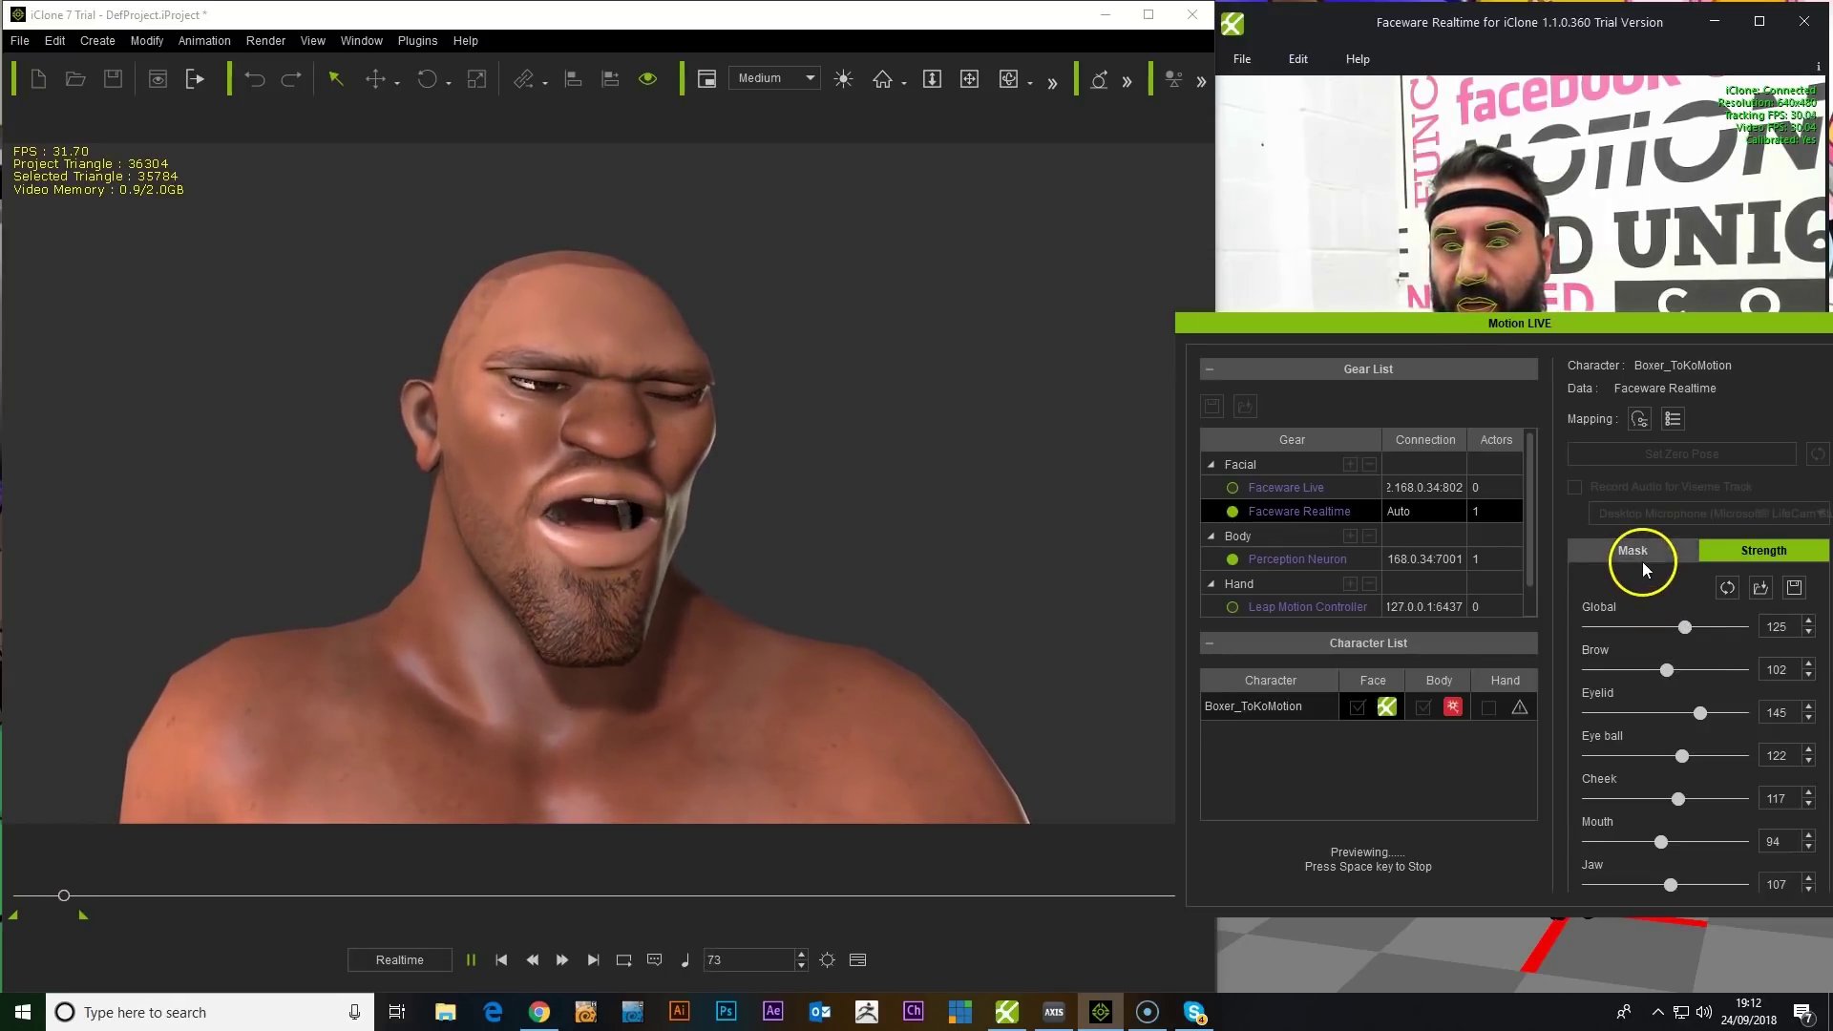
Step: Toggle the eye region off and on in the face Mask, then open the boxer's Body capture settings
click(1633, 550)
click(1673, 672)
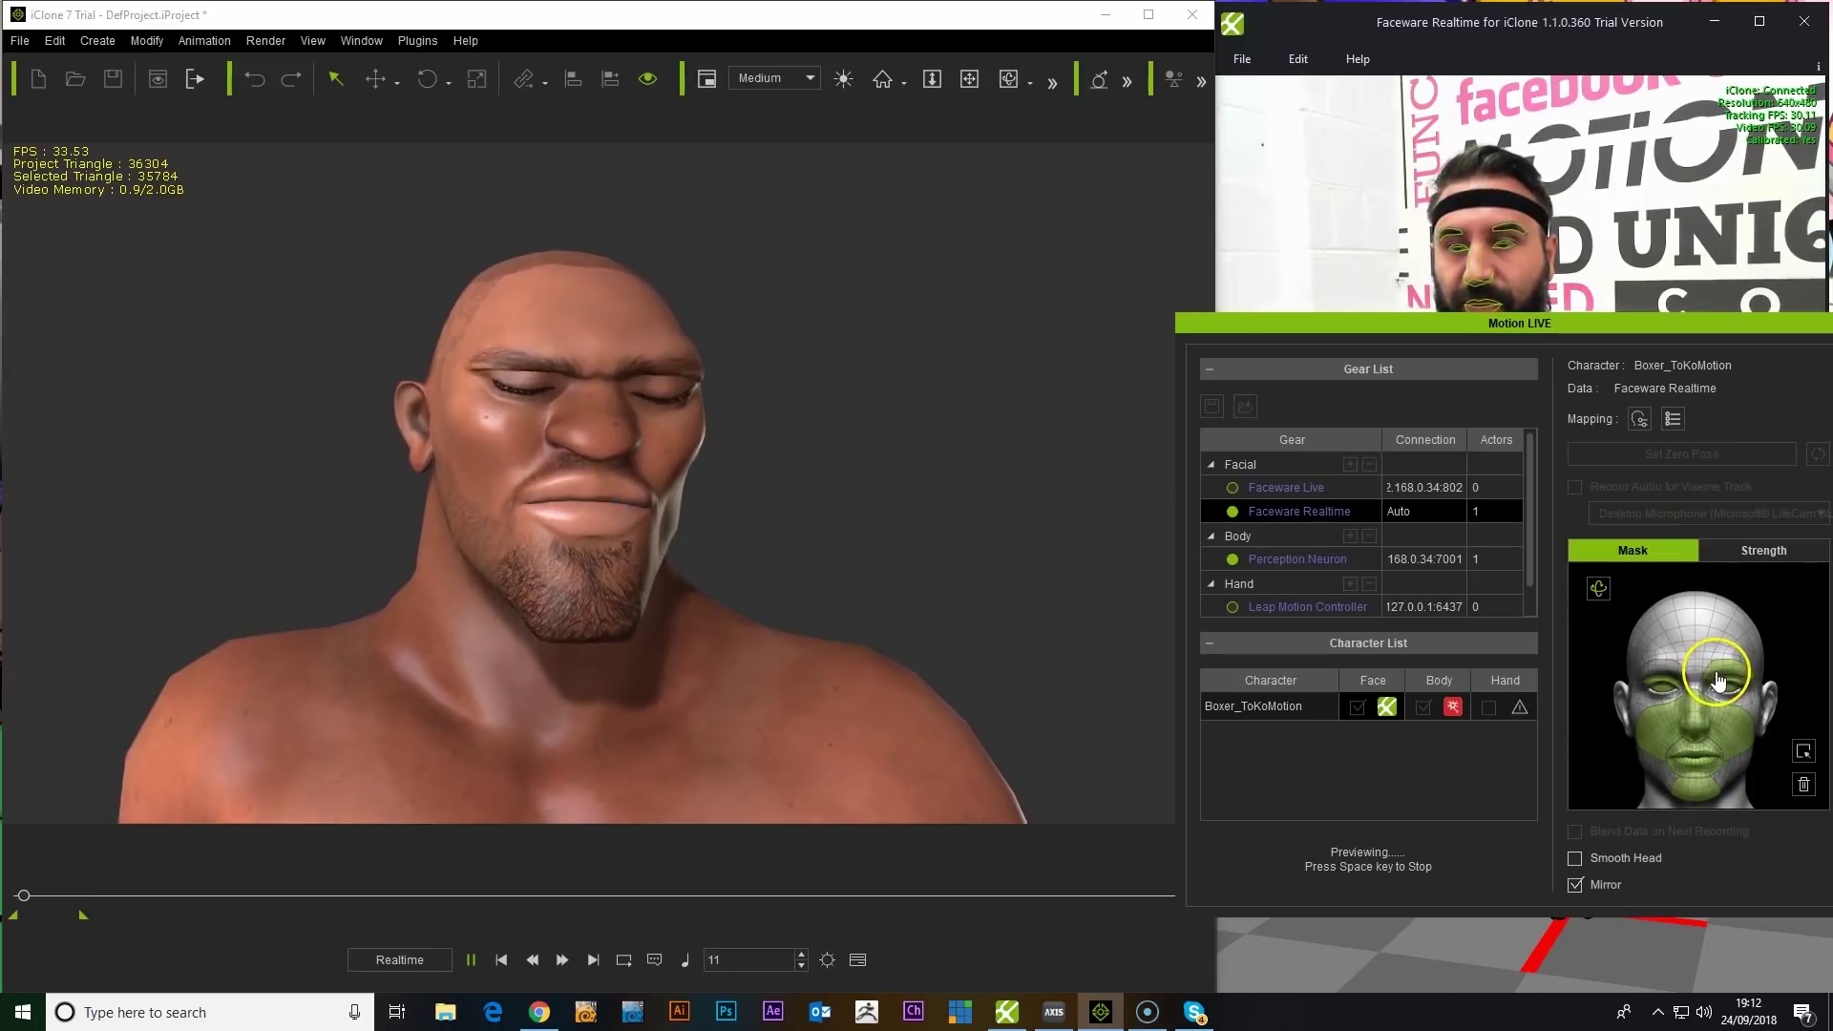
click(1666, 679)
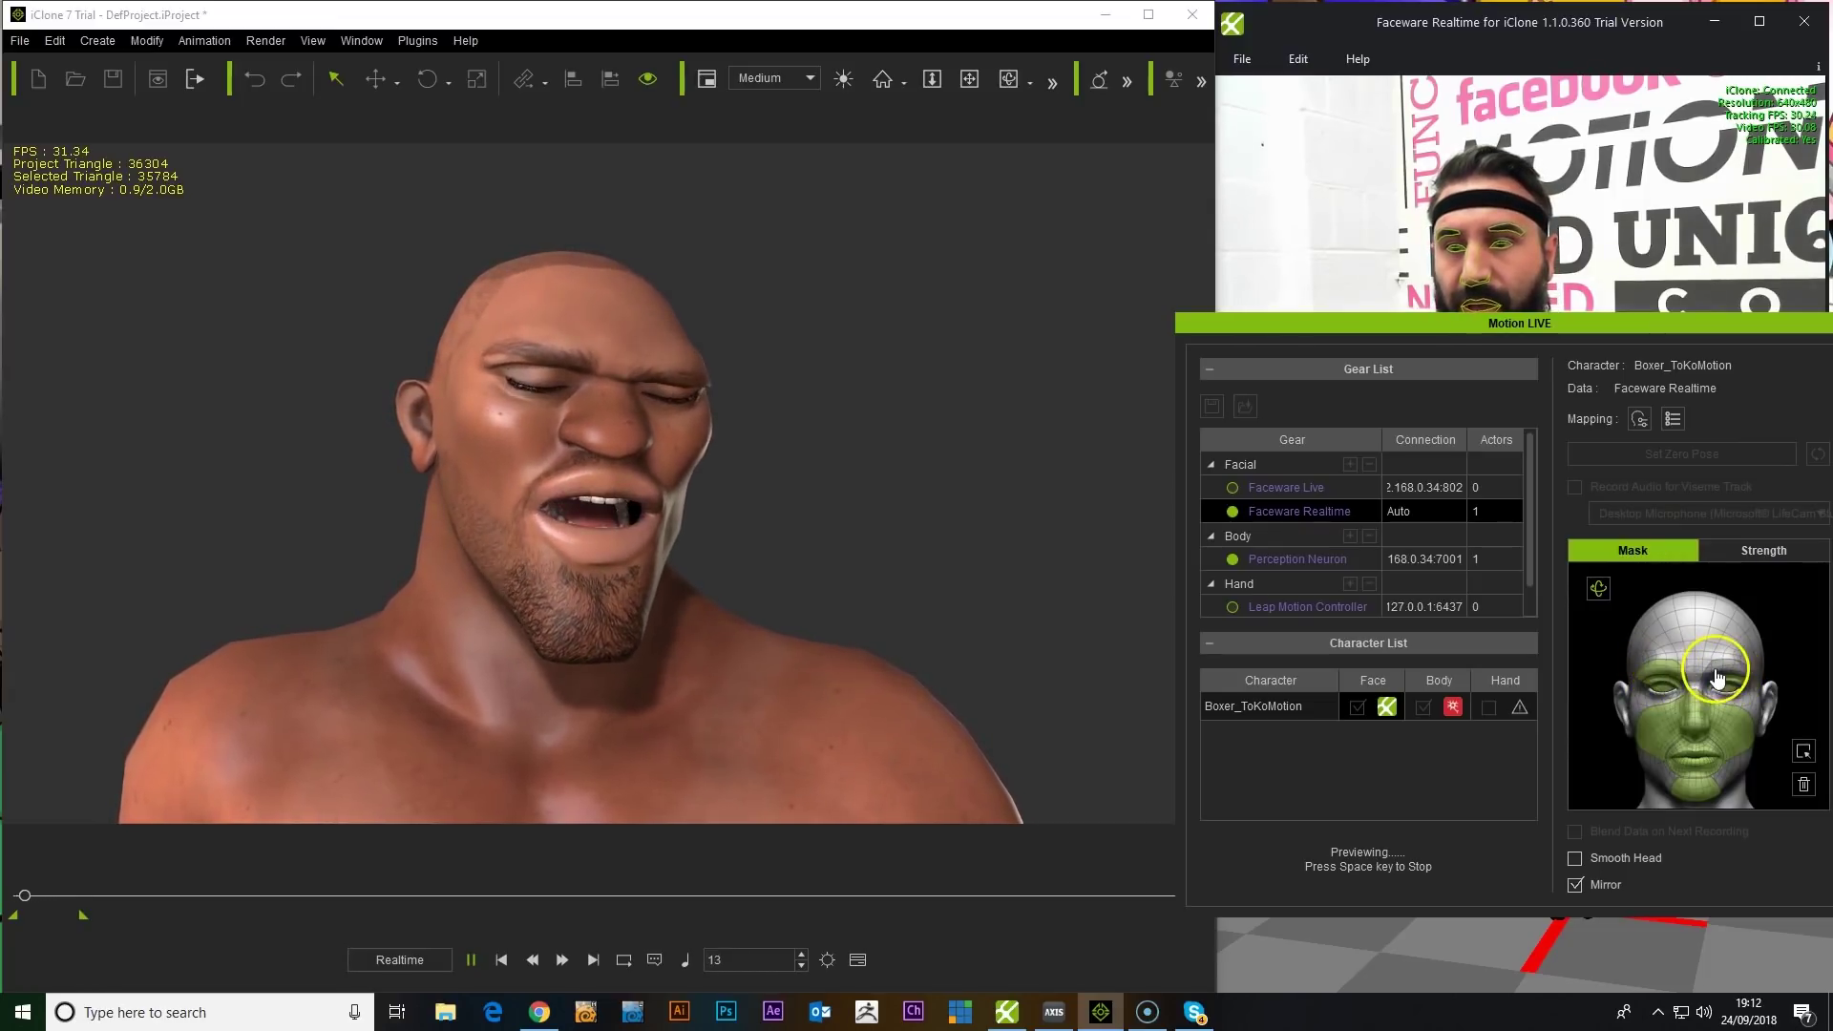
click(1683, 722)
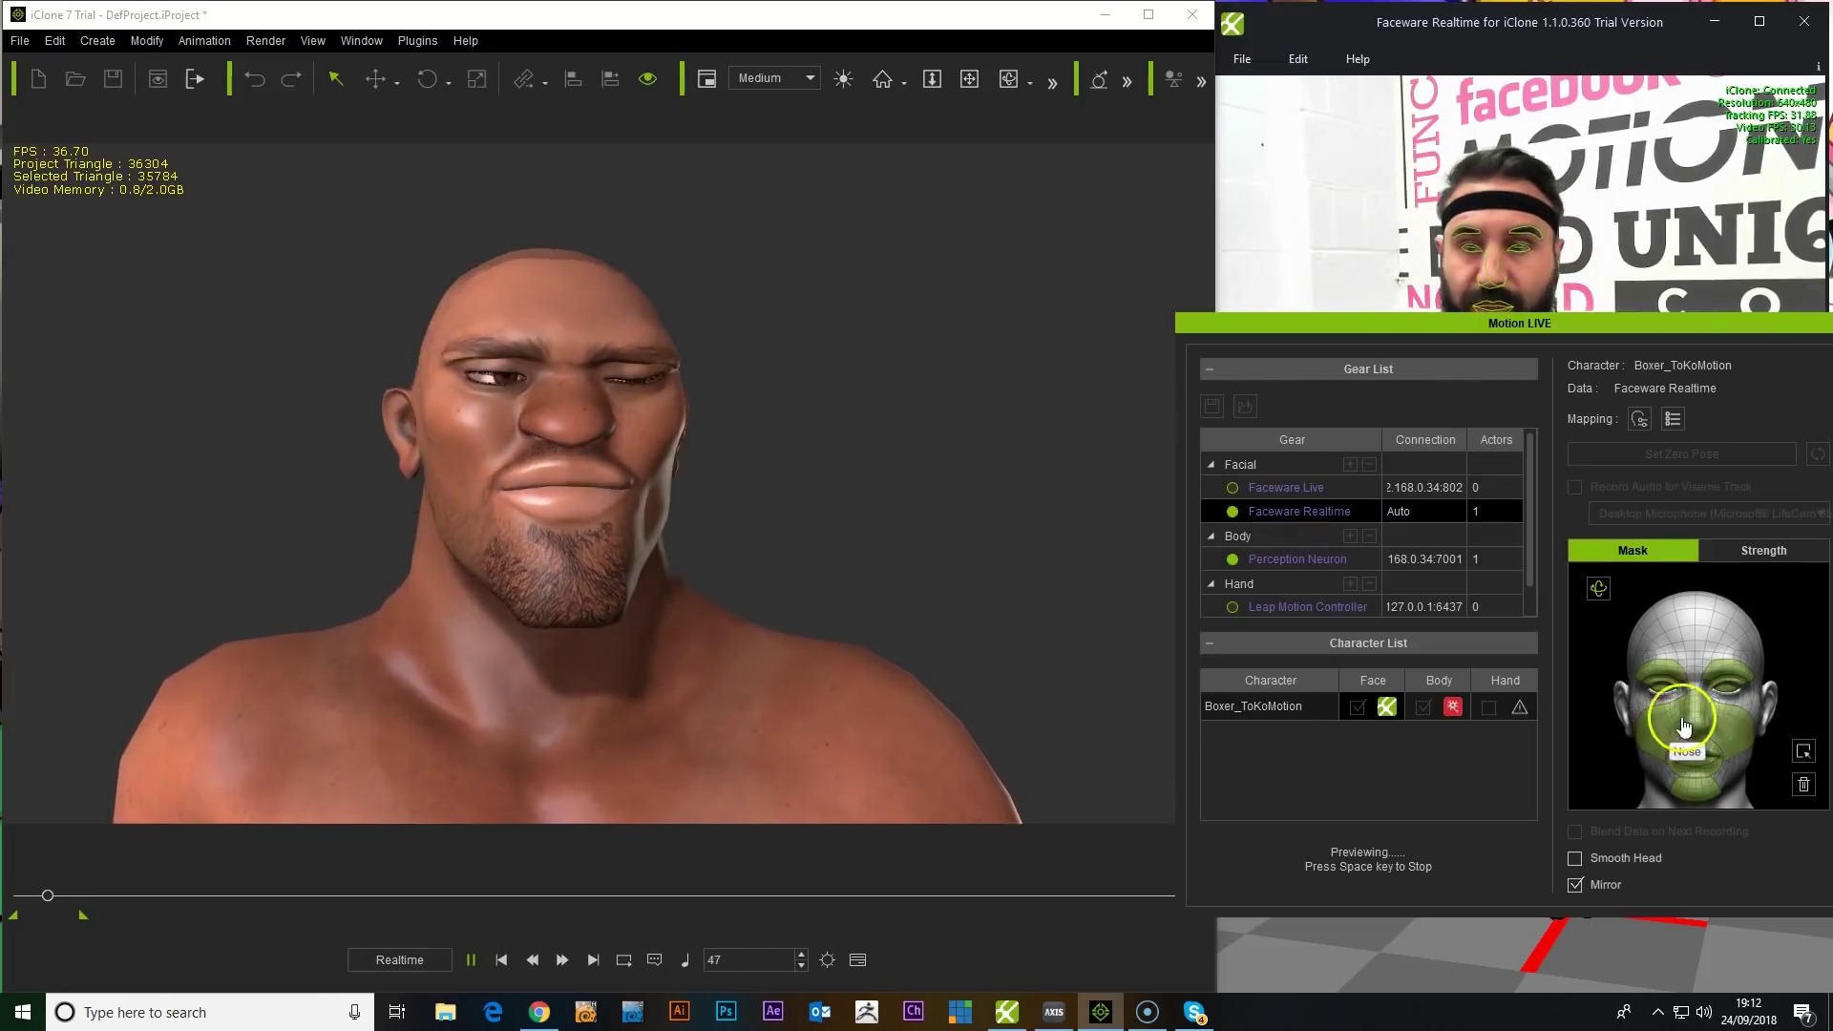
click(1455, 714)
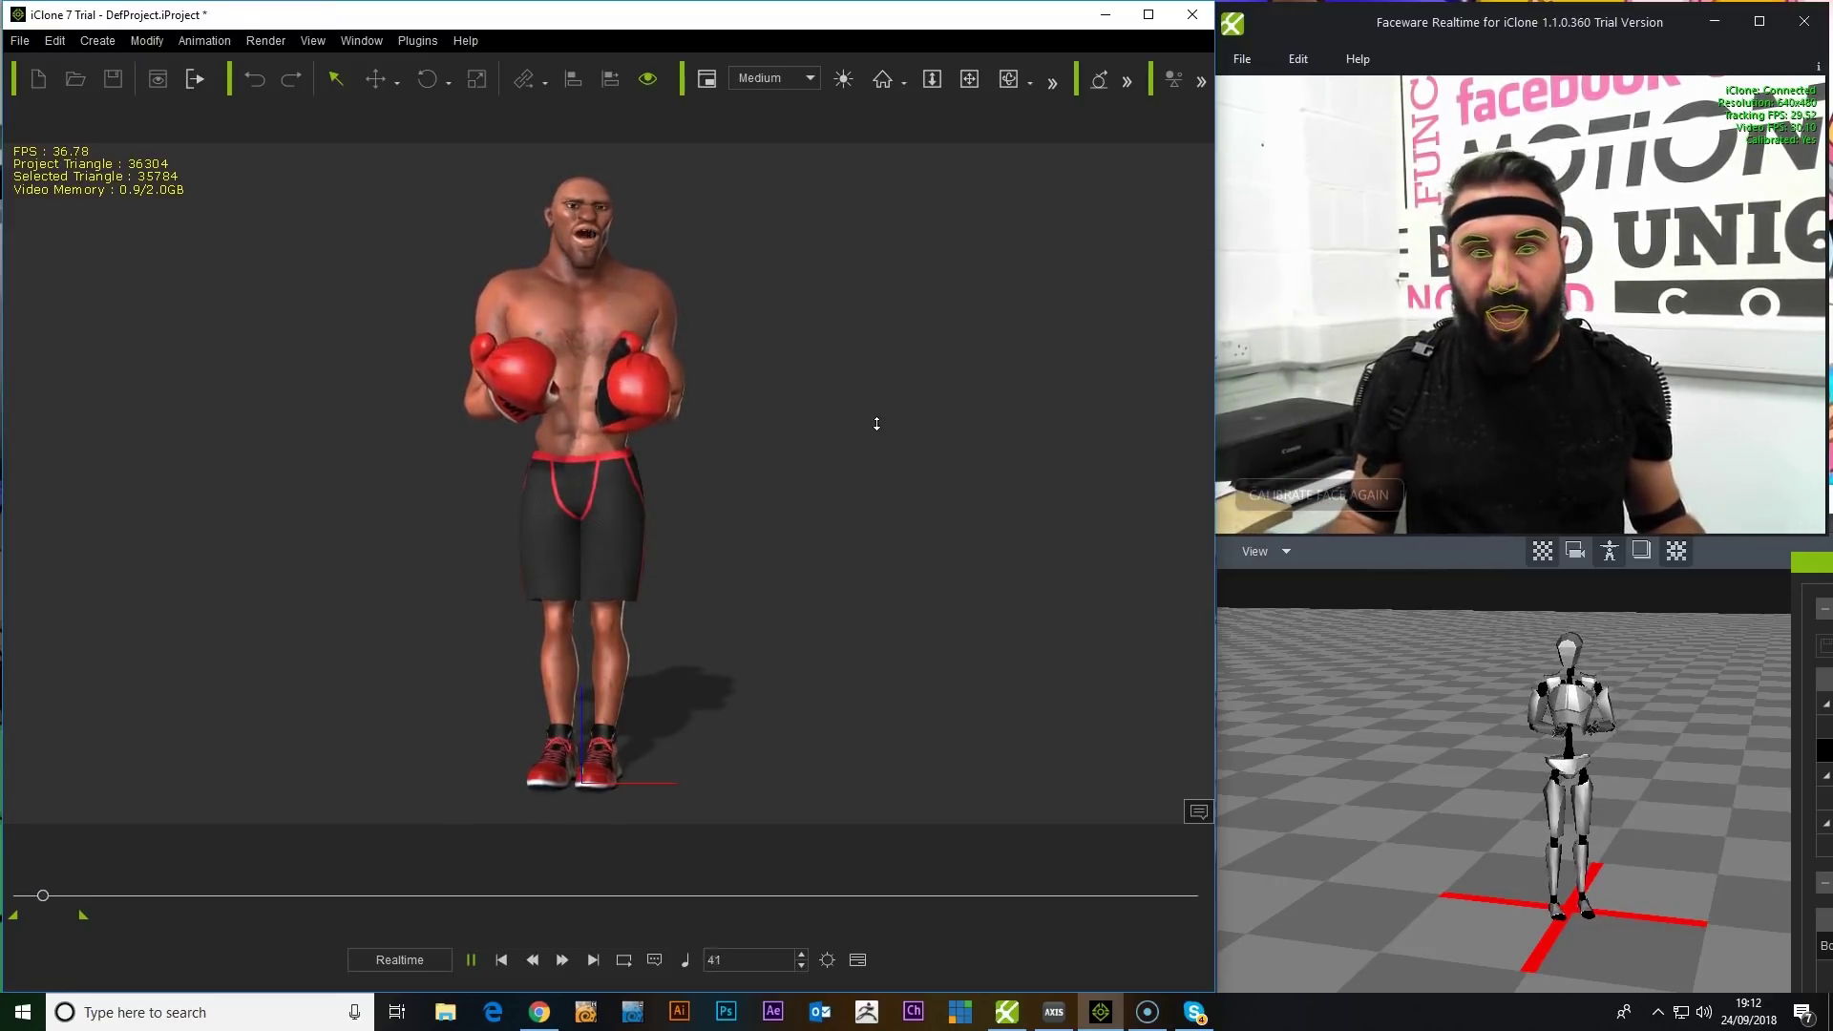
Step: Recalibrate face tracking again and return focus to the boxer's viewport for live performance
click(1329, 500)
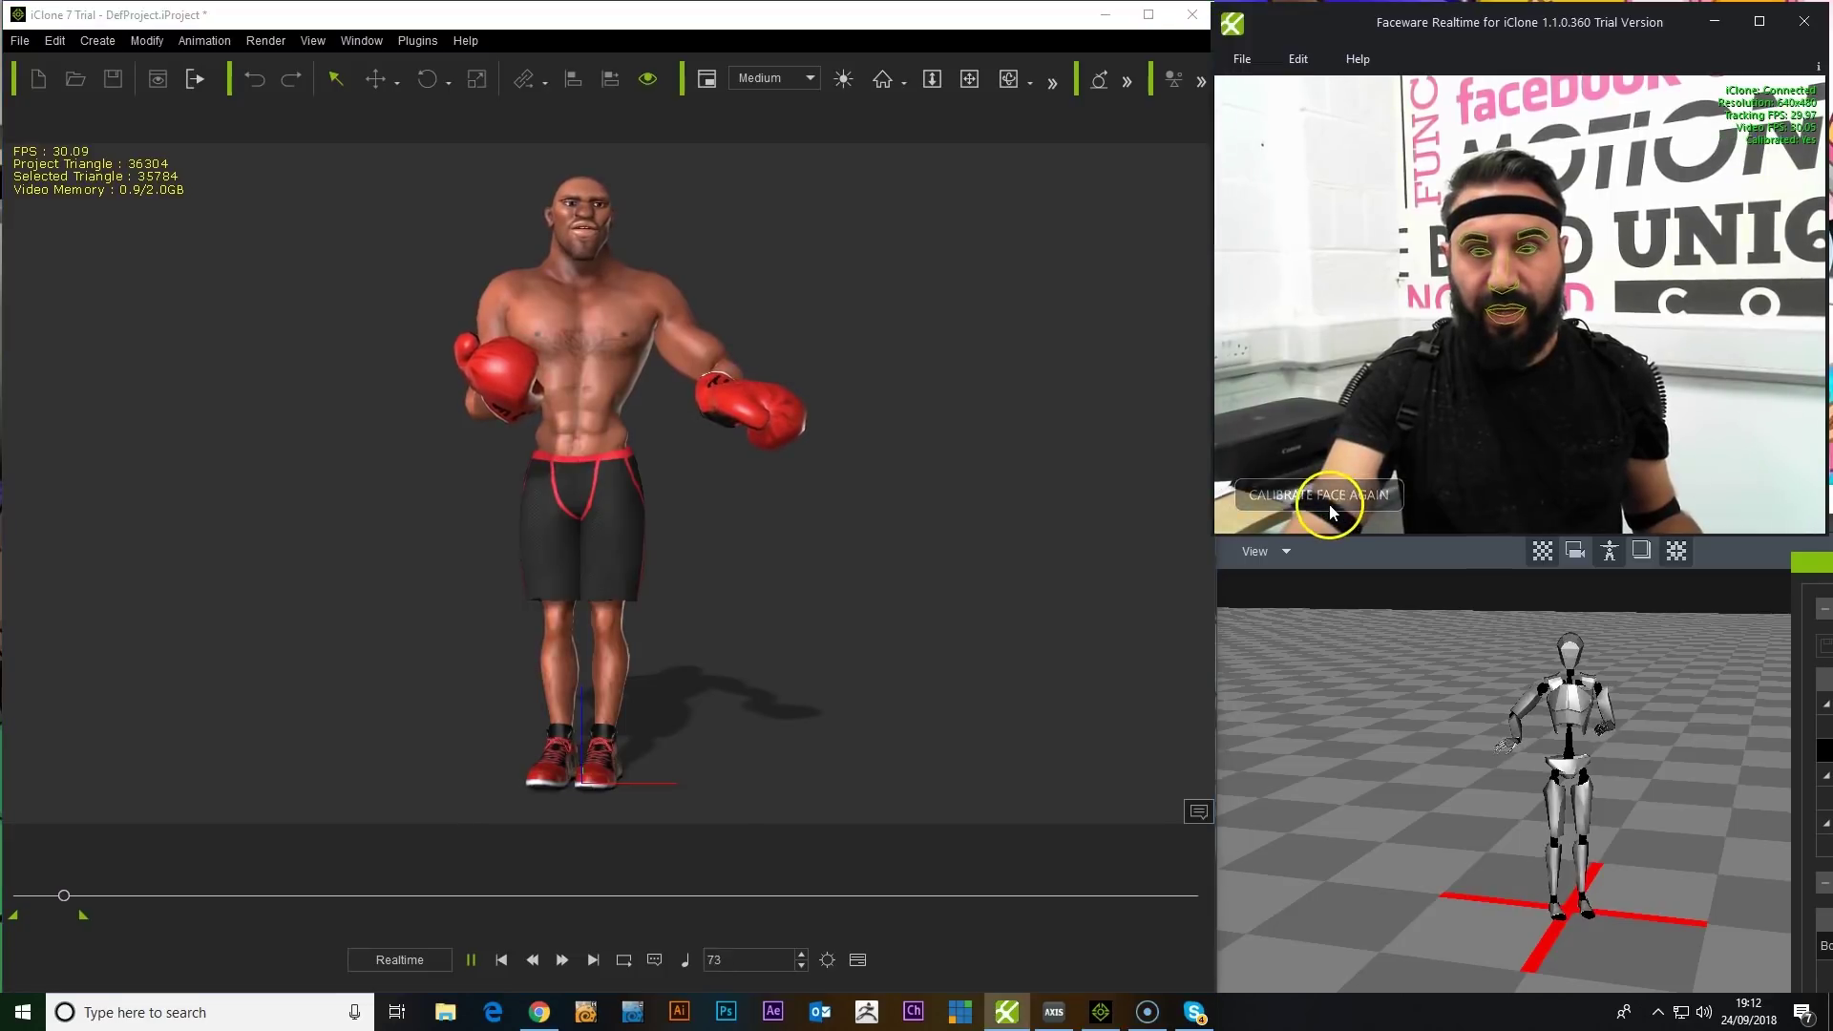
click(910, 485)
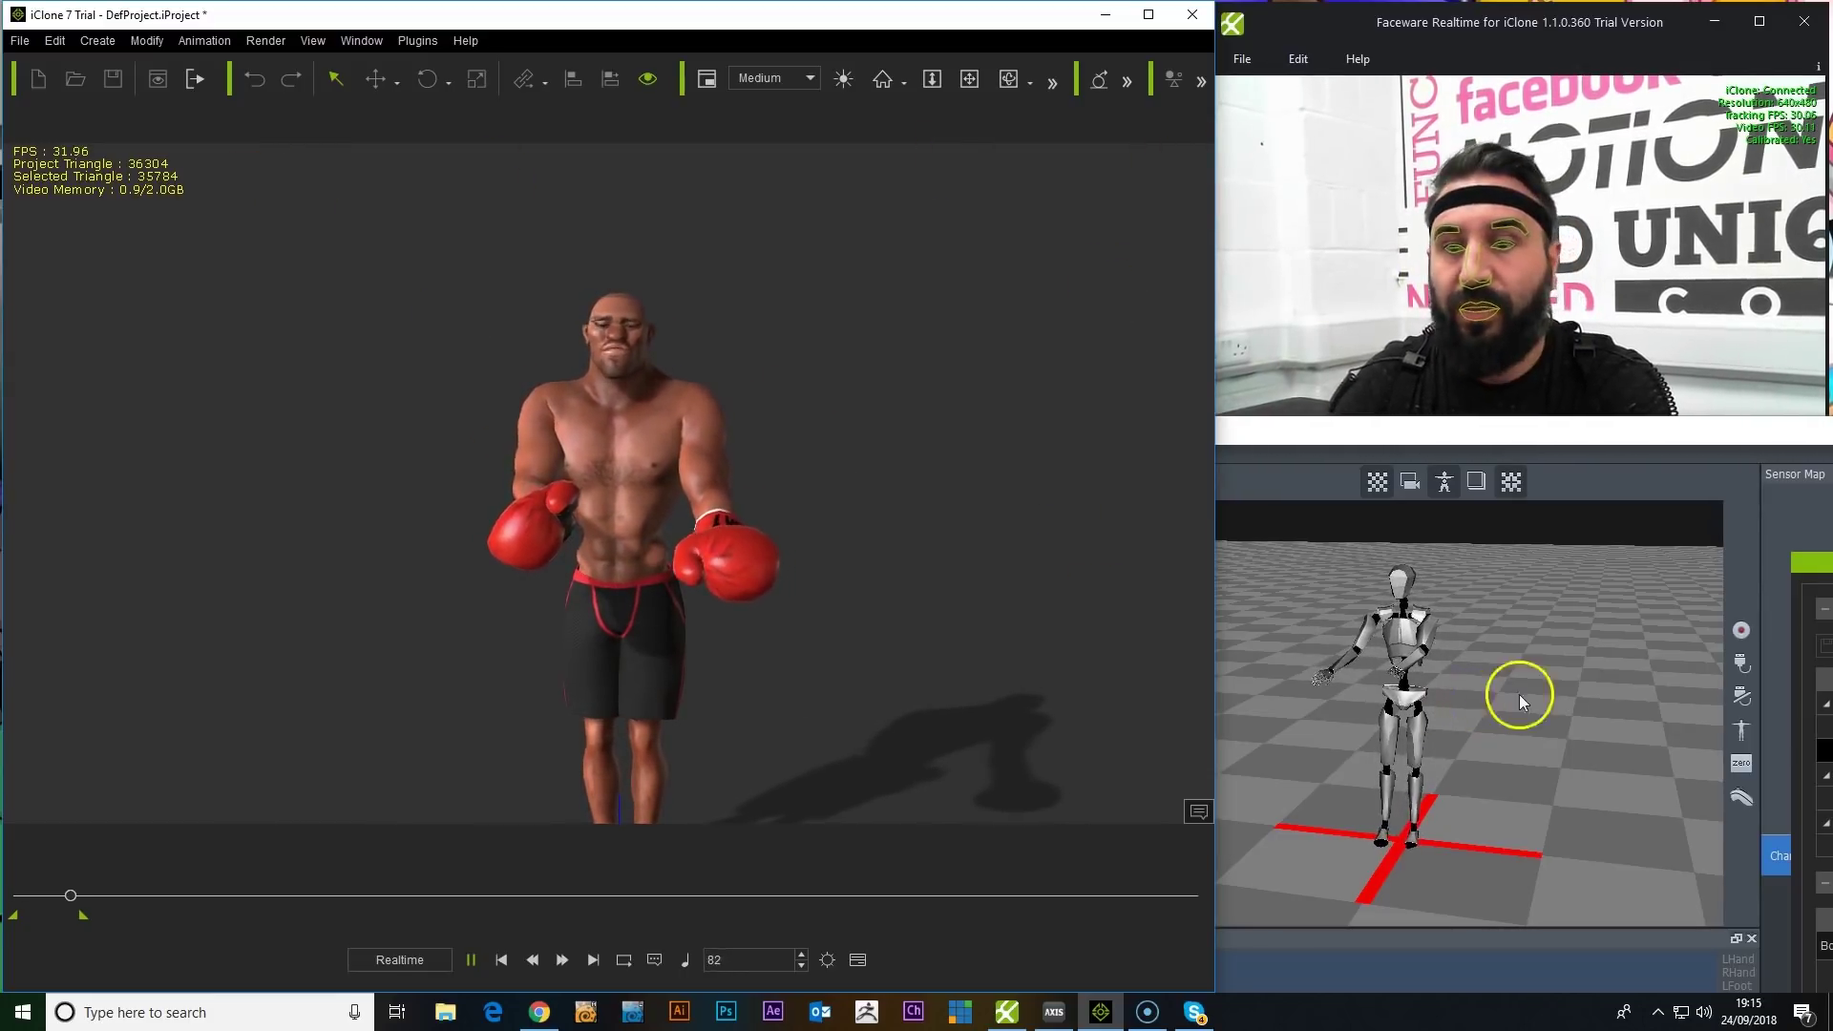
Step: Open the Motion LIVE panel from the Plugins menu and move it into clear view
click(1494, 456)
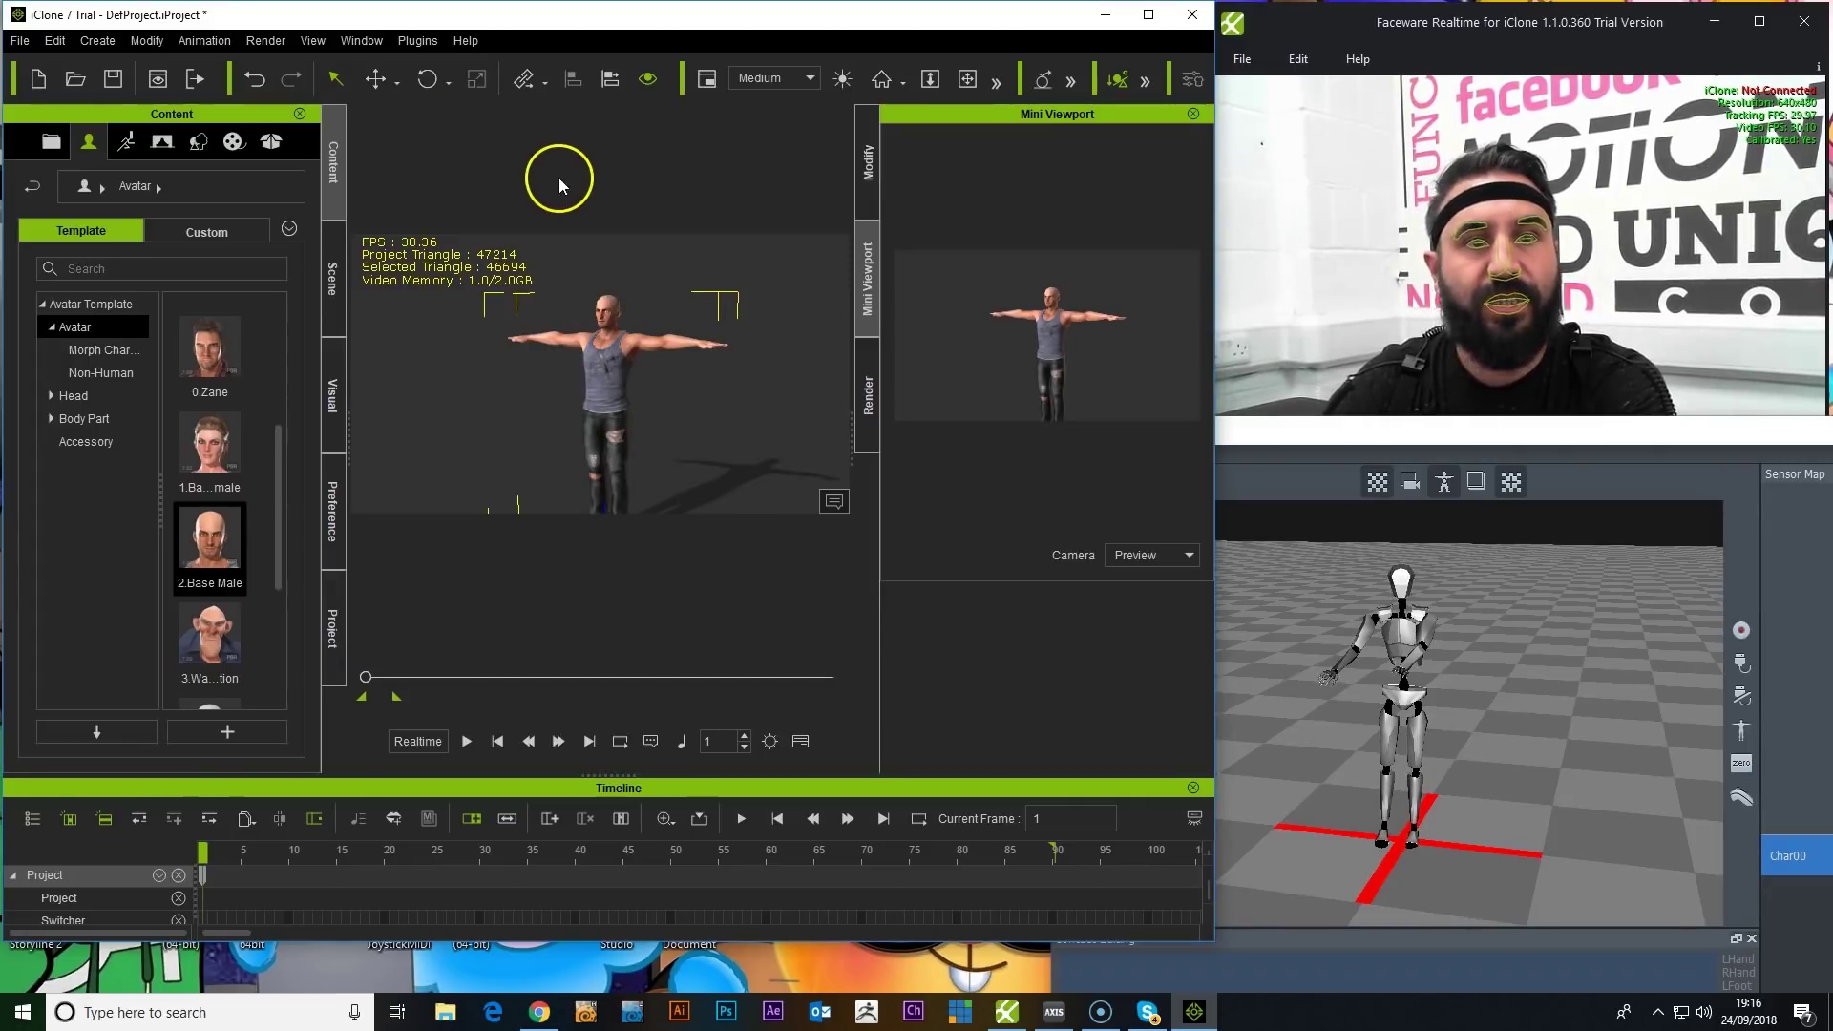
click(360, 40)
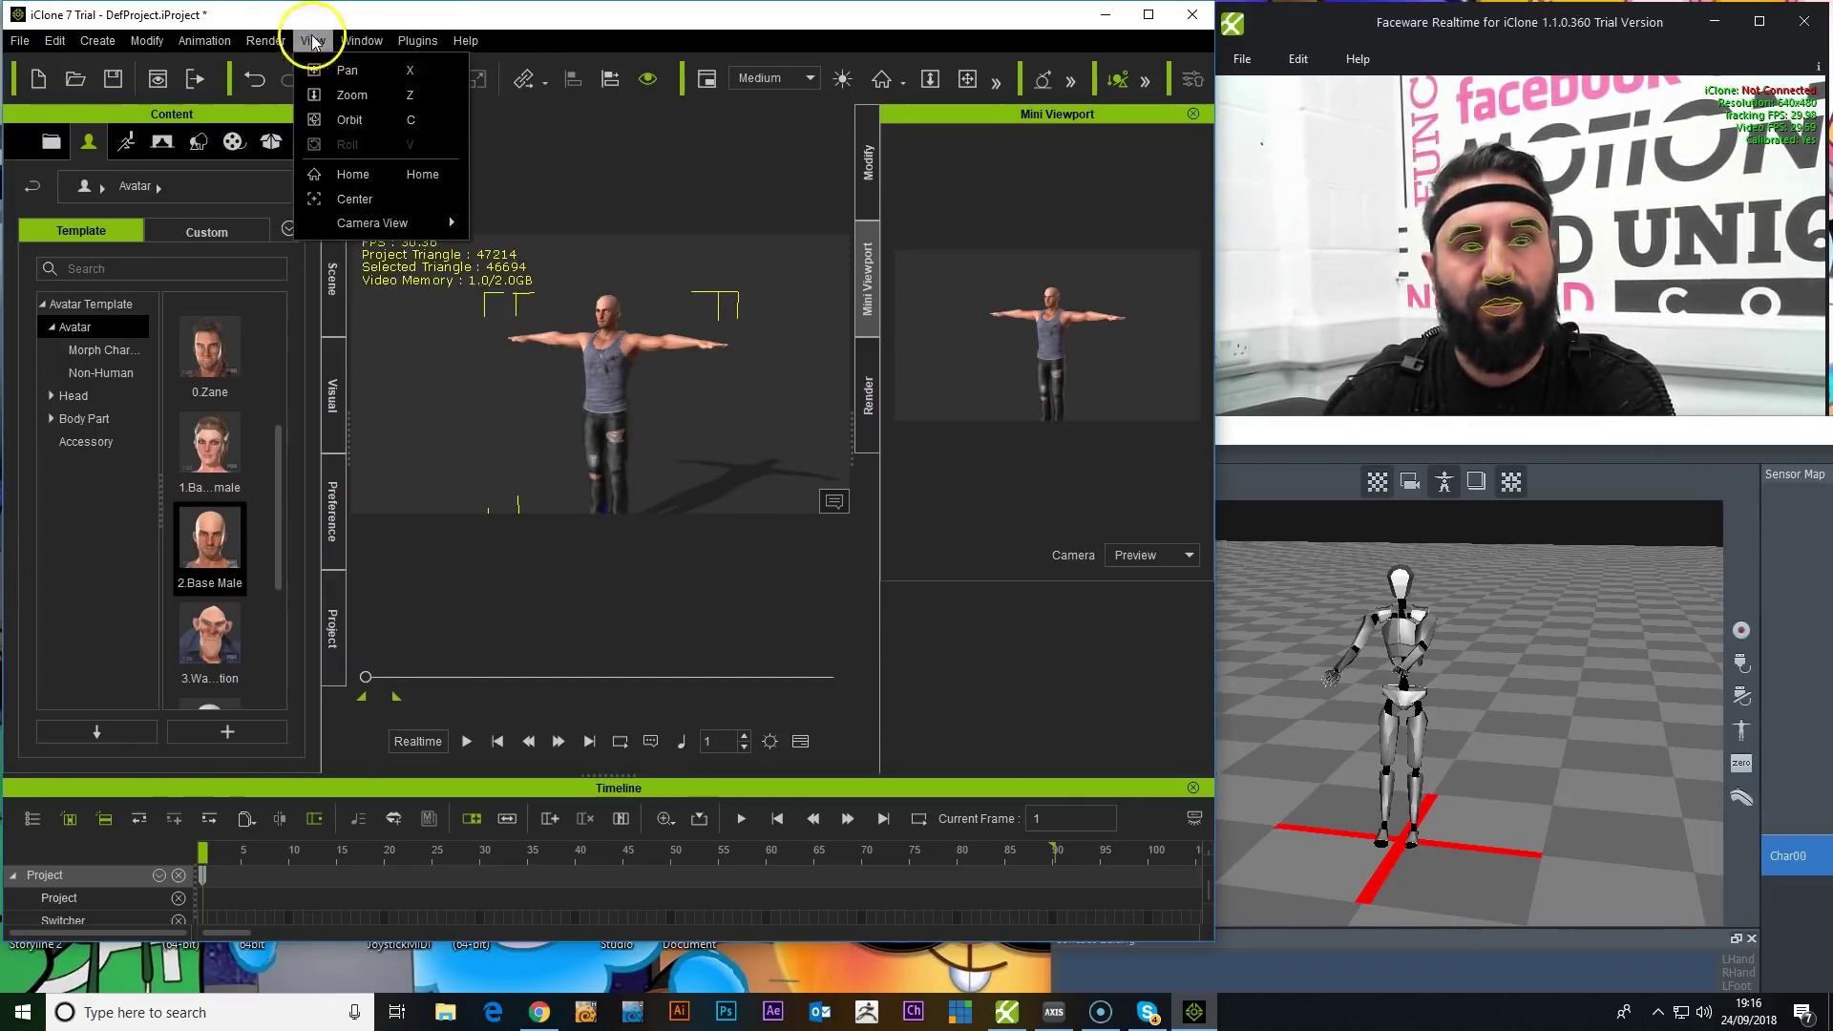
click(417, 40)
mouse_move(449, 72)
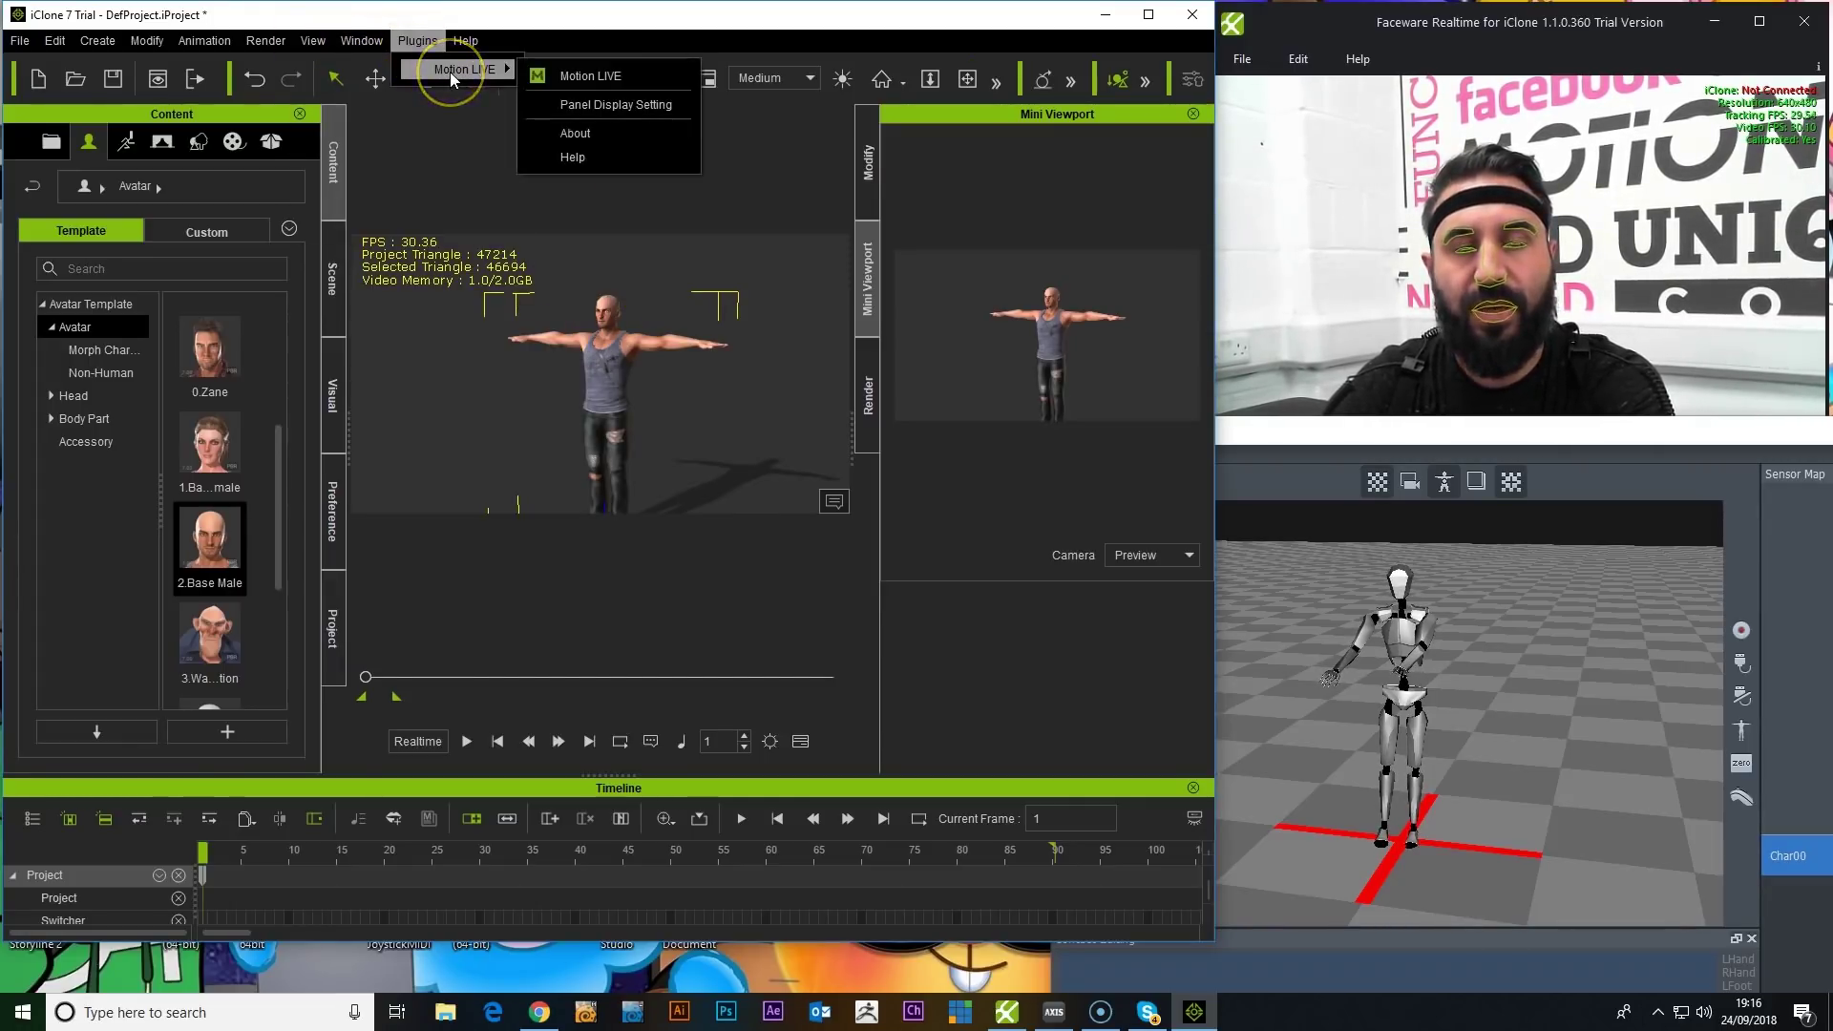
click(576, 77)
drag(1491, 373, 863, 249)
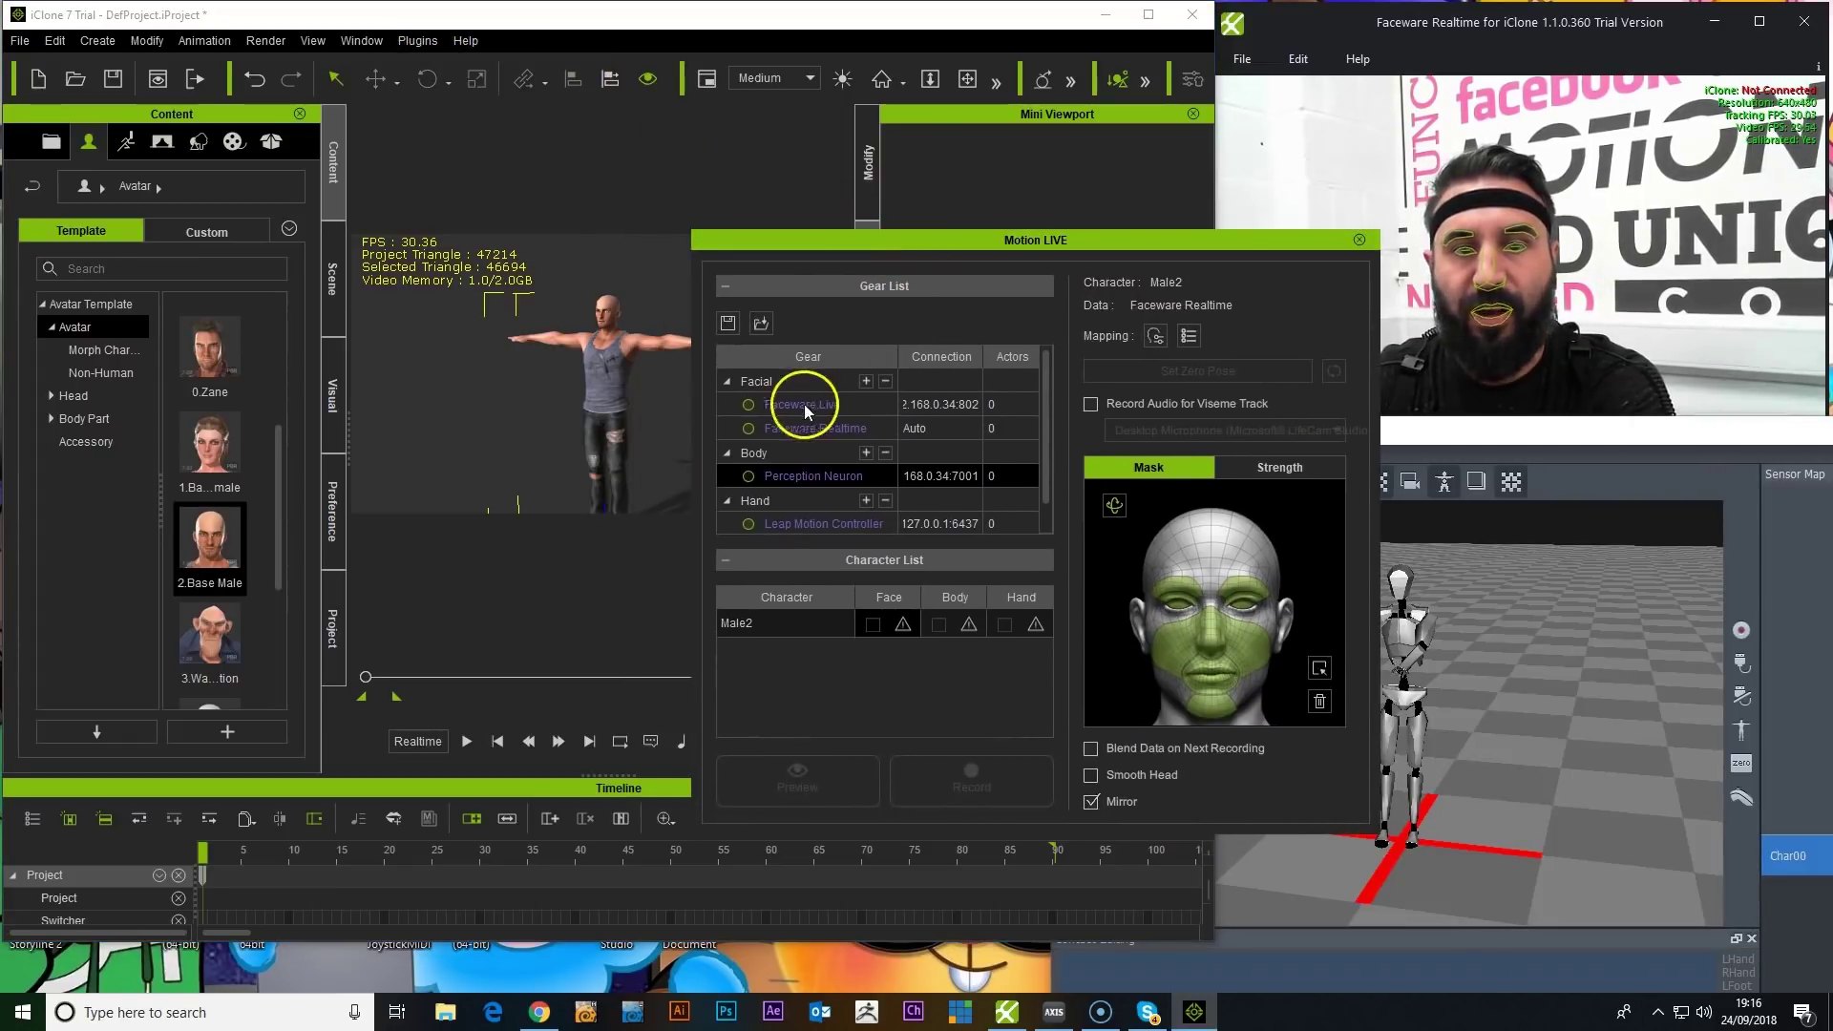
Step: Connect Faceware and Perception Neuron, assign both to Male2 with upper-body capture, and open its face settings
click(749, 428)
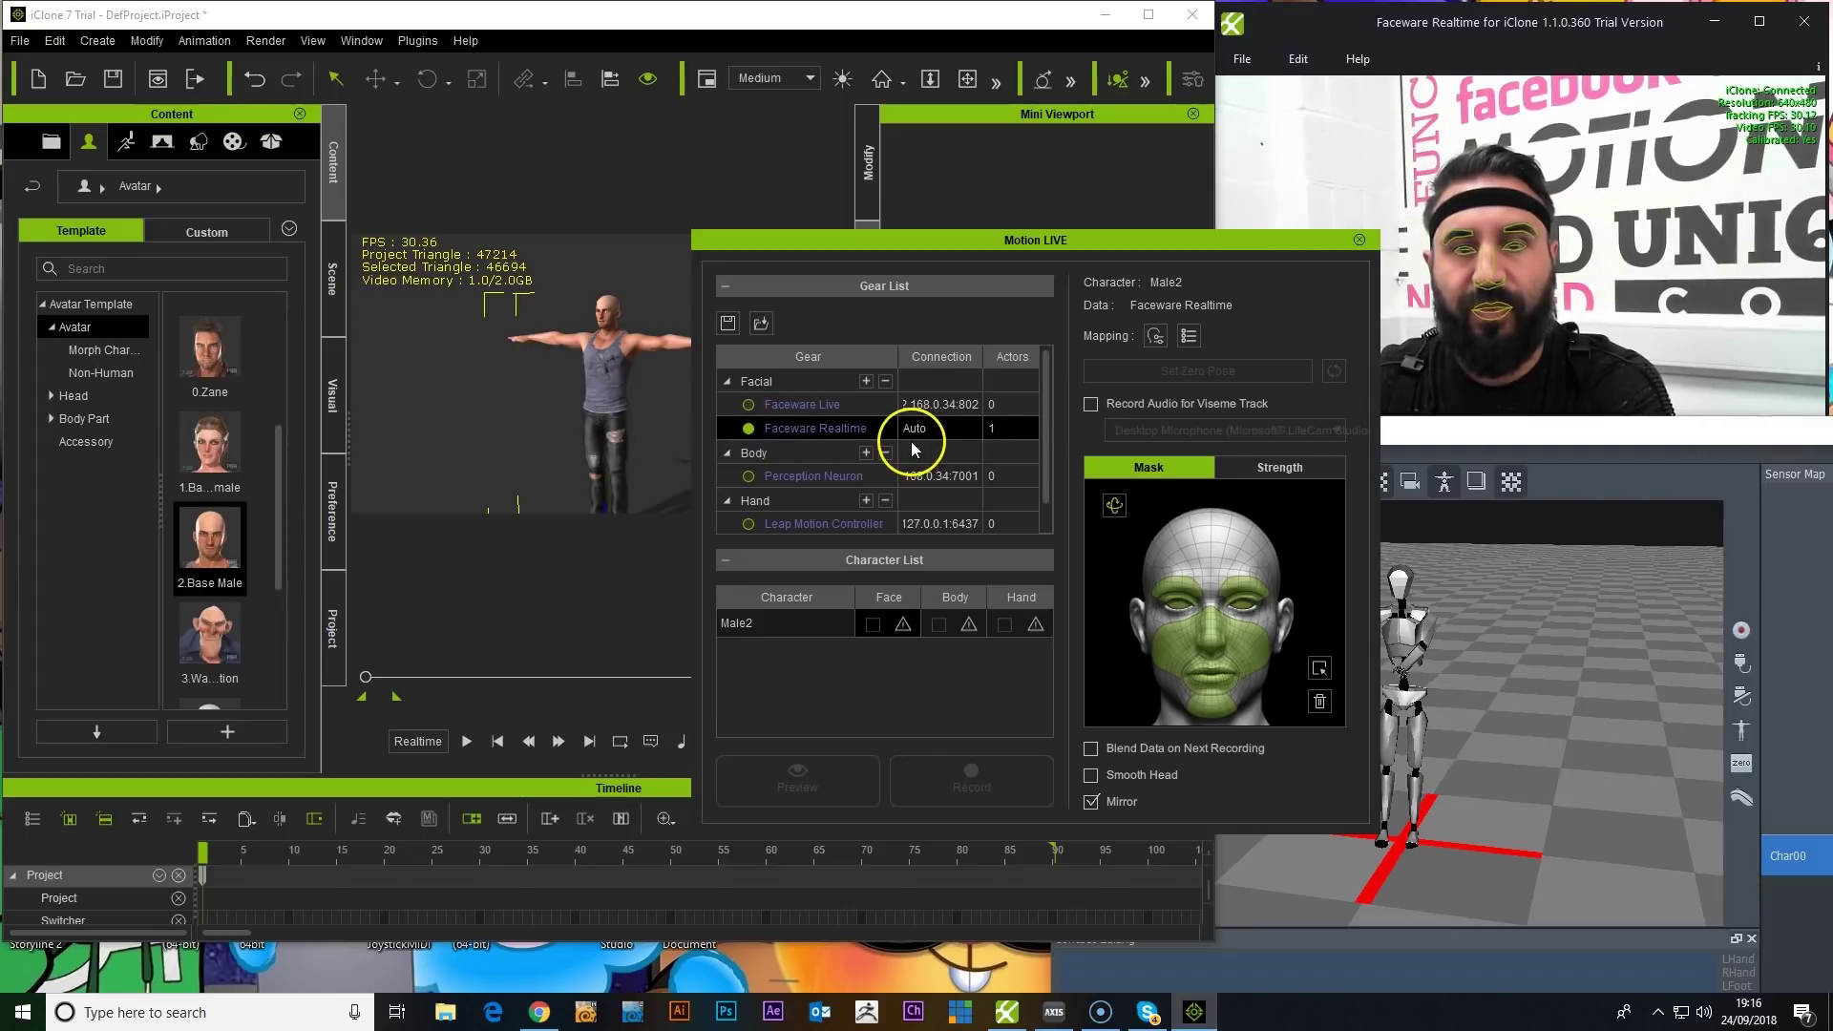
click(747, 479)
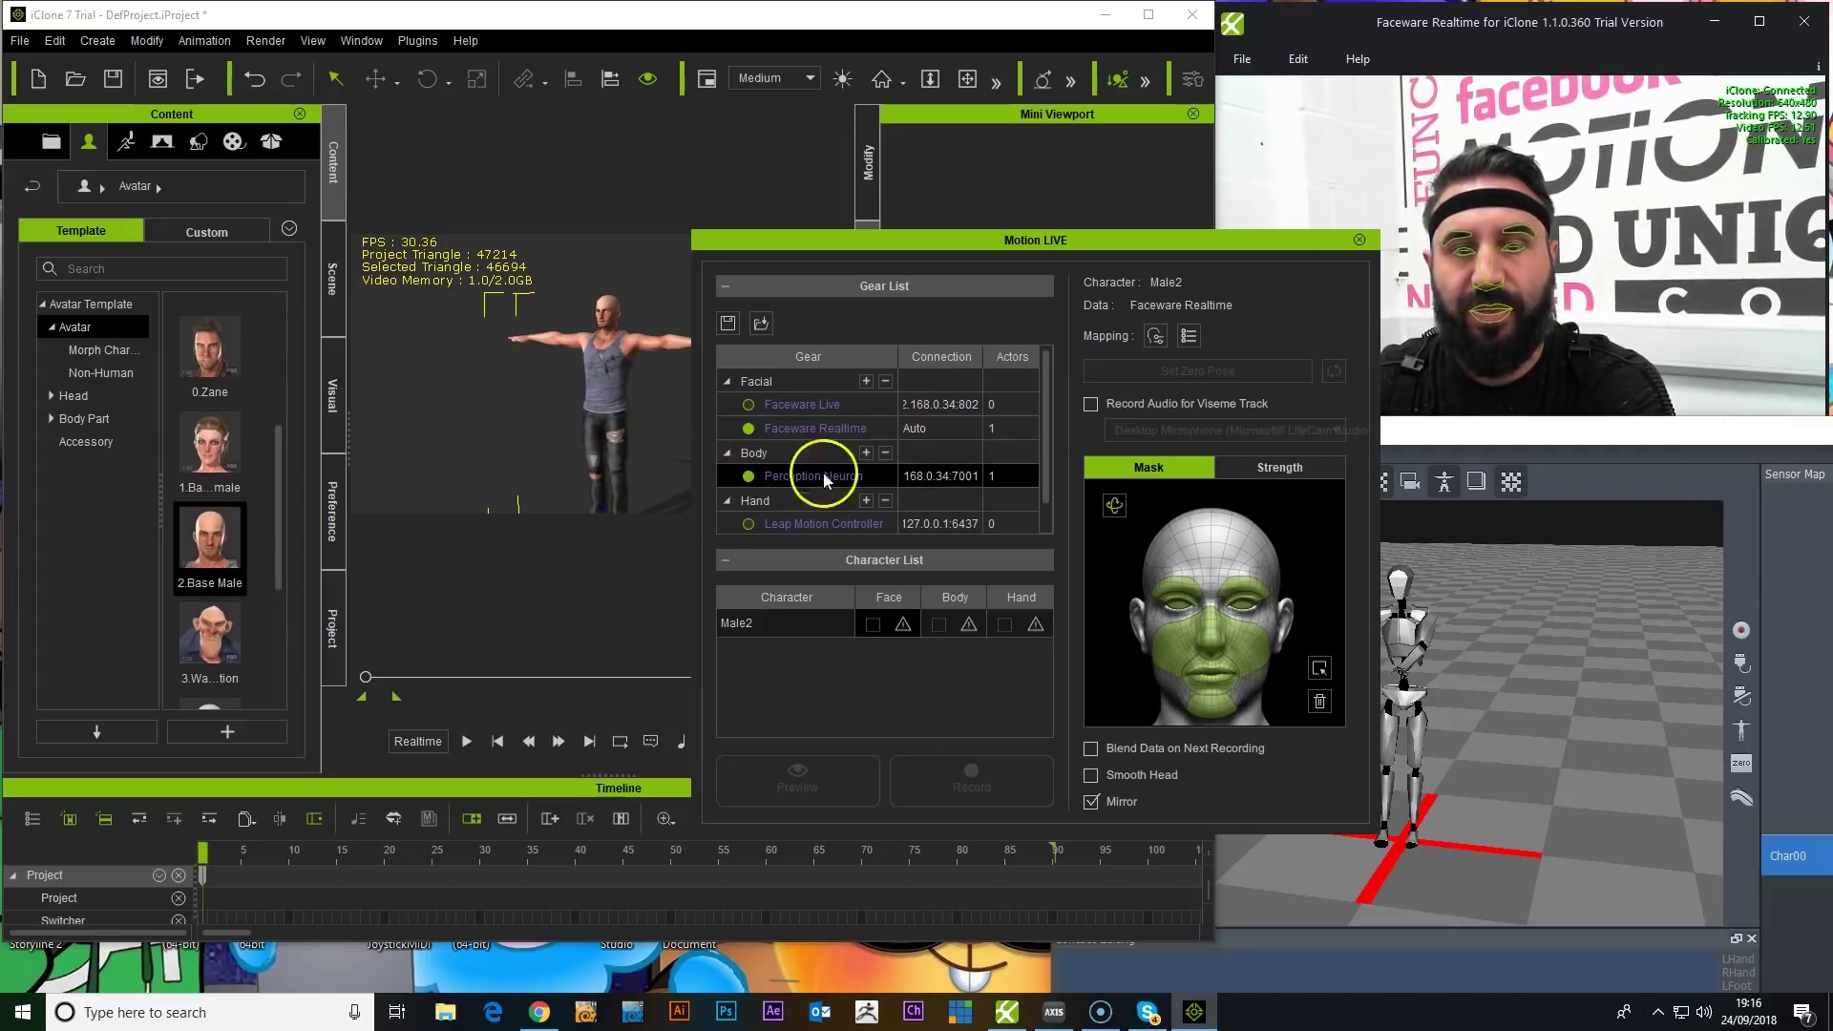
click(913, 628)
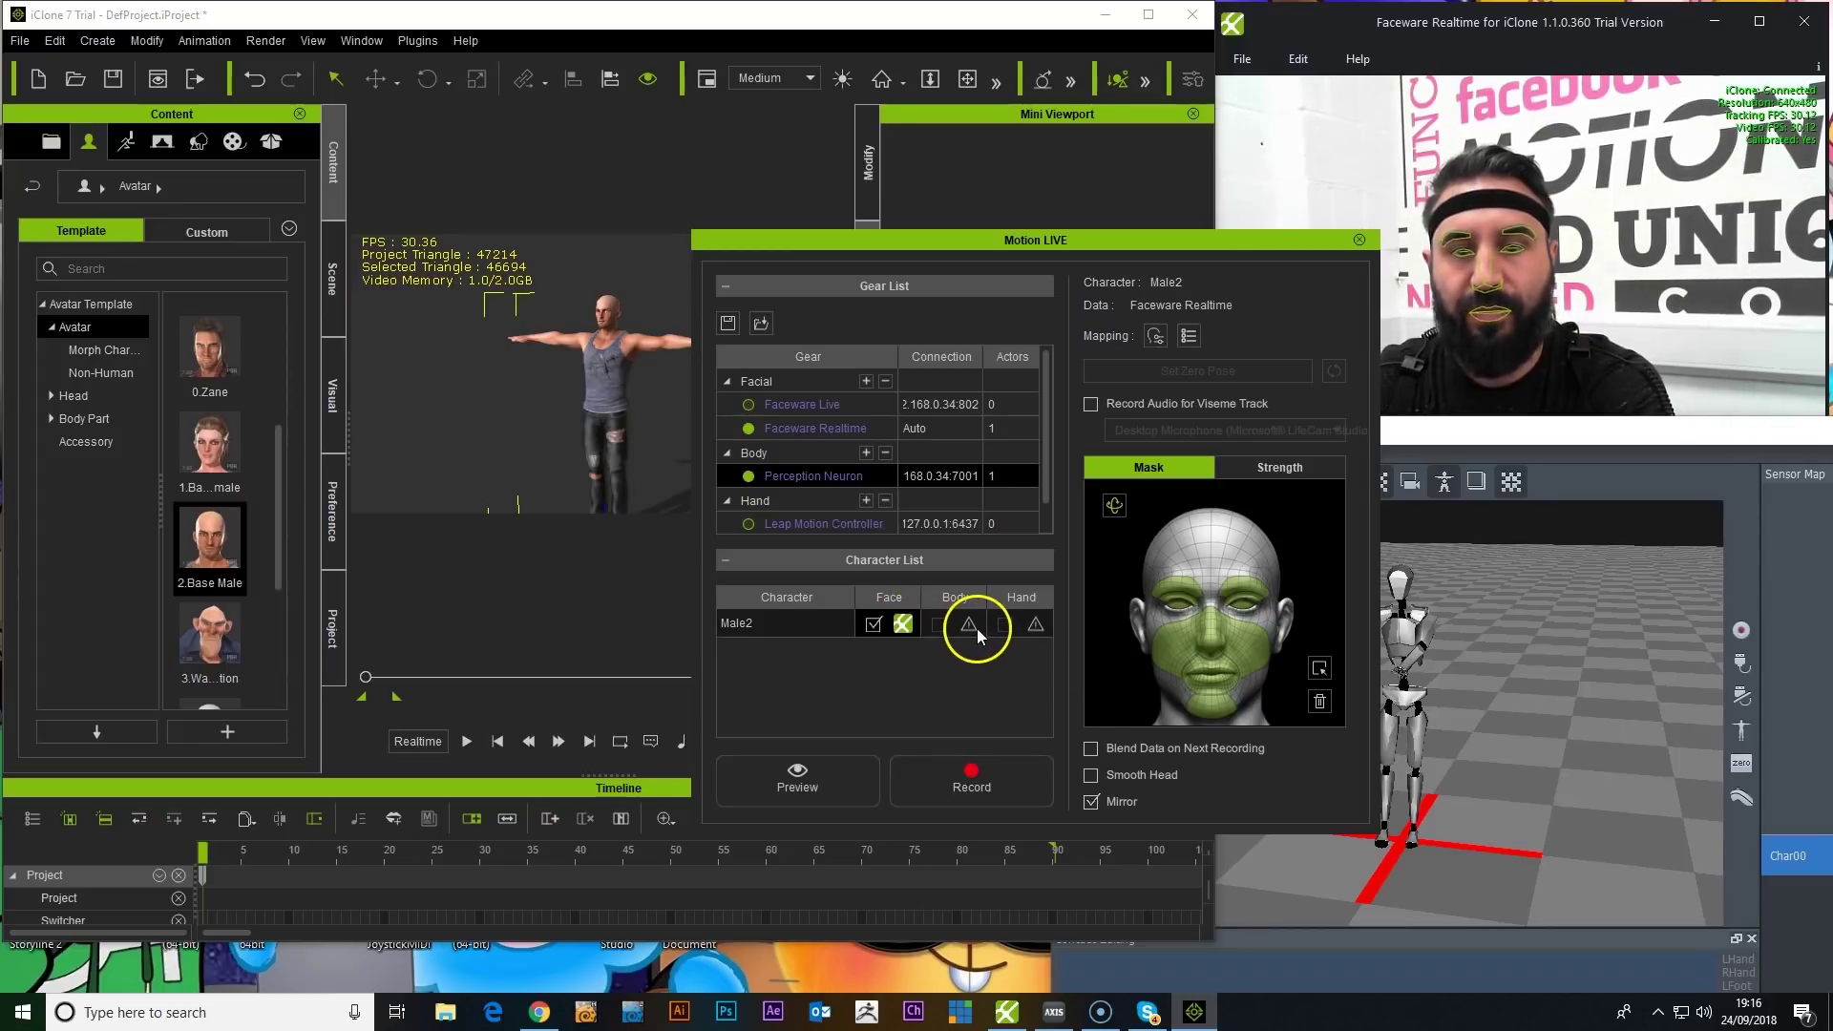
click(977, 628)
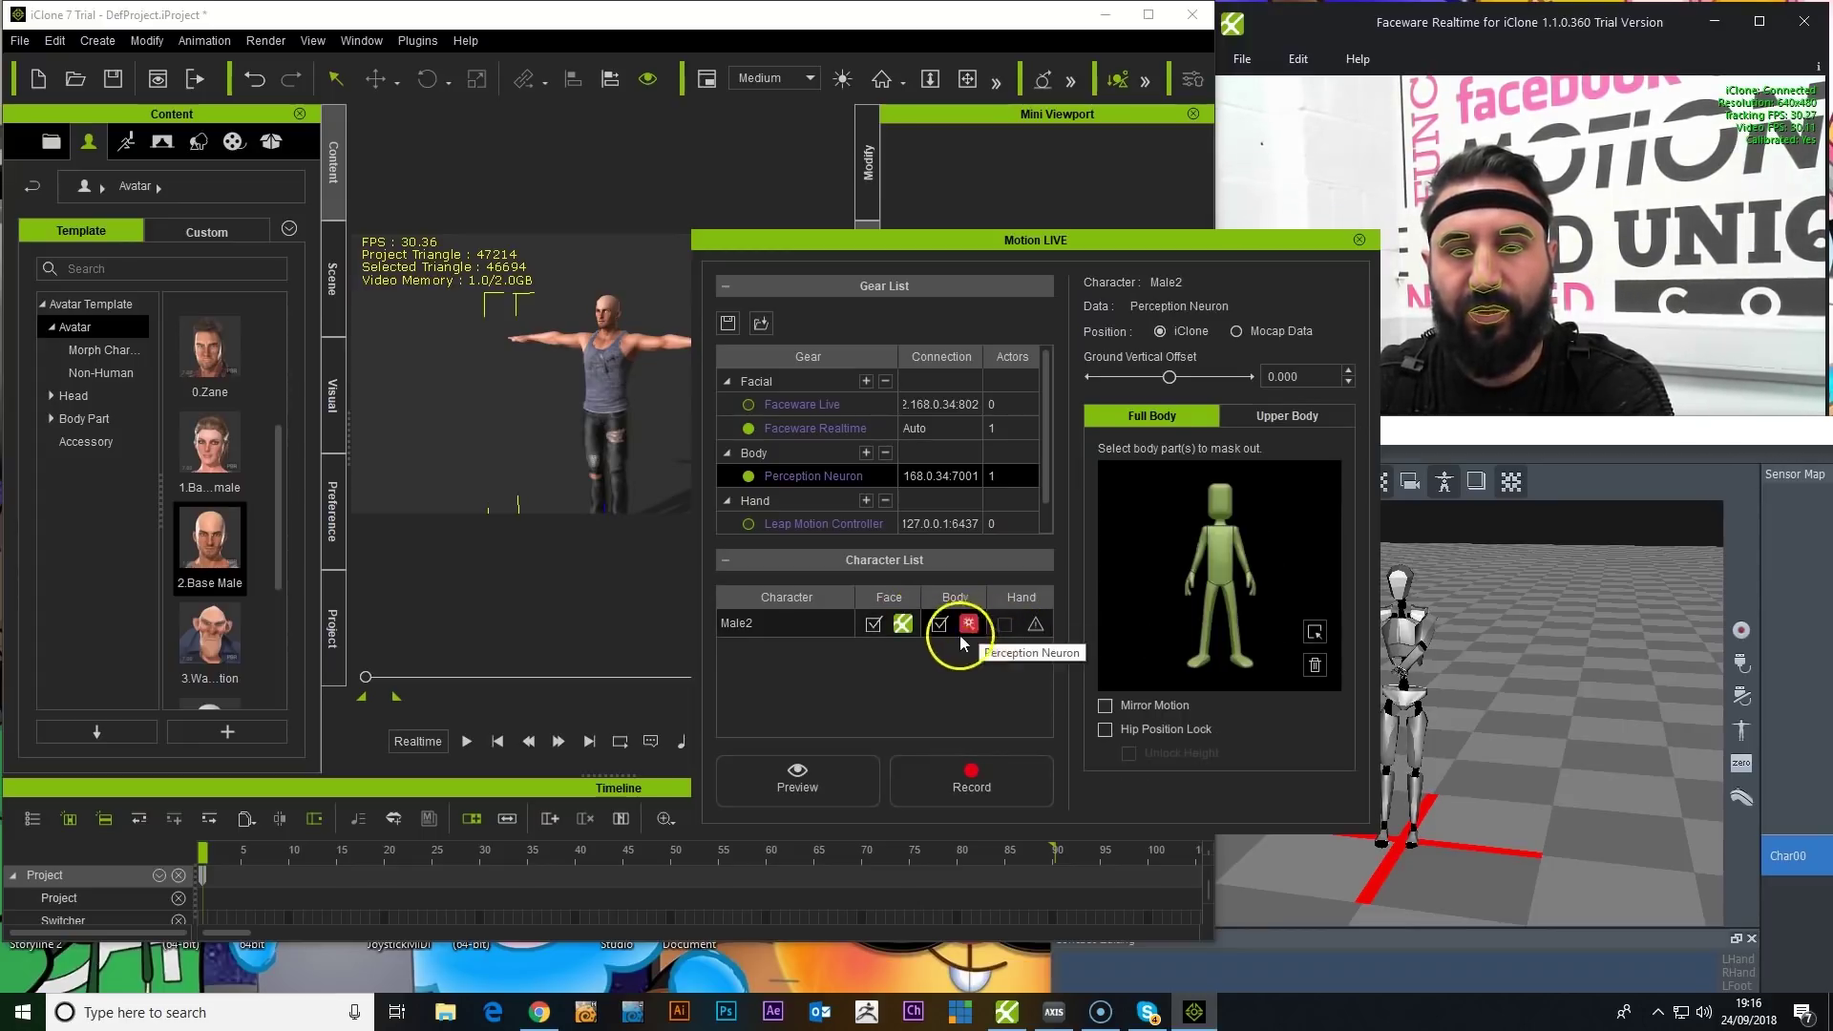
click(1219, 504)
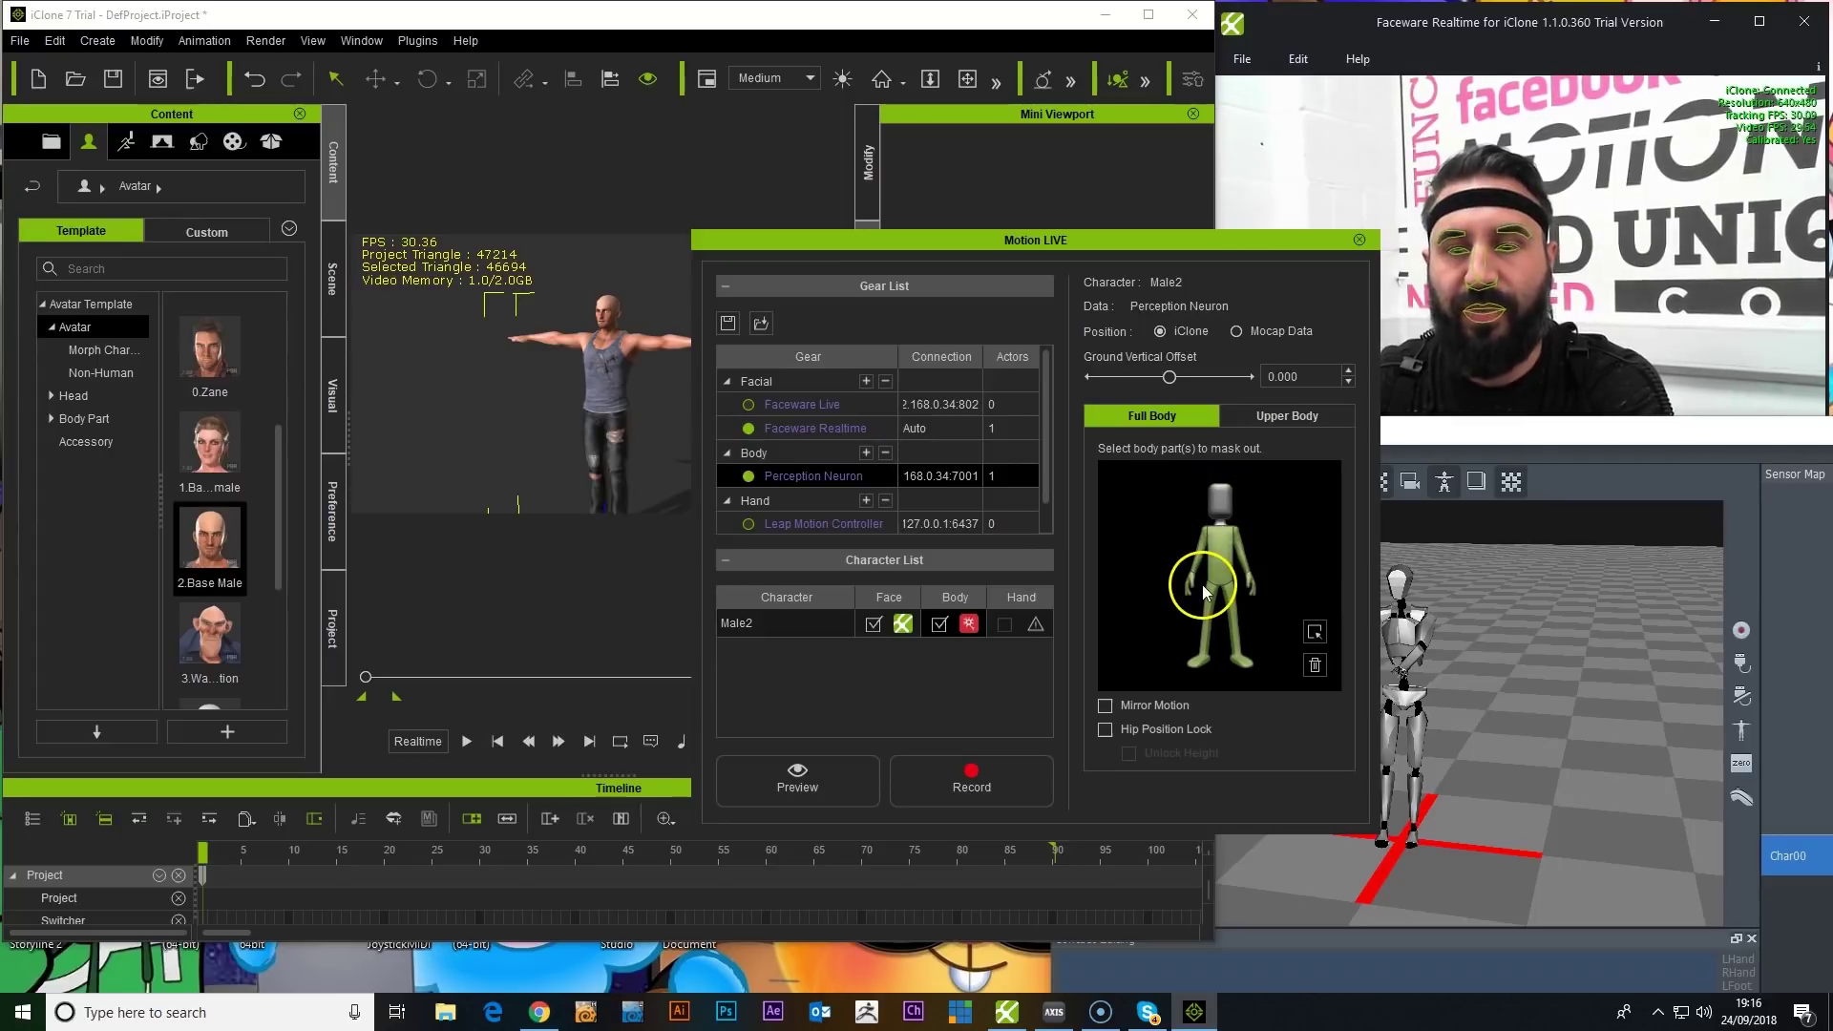
click(1280, 417)
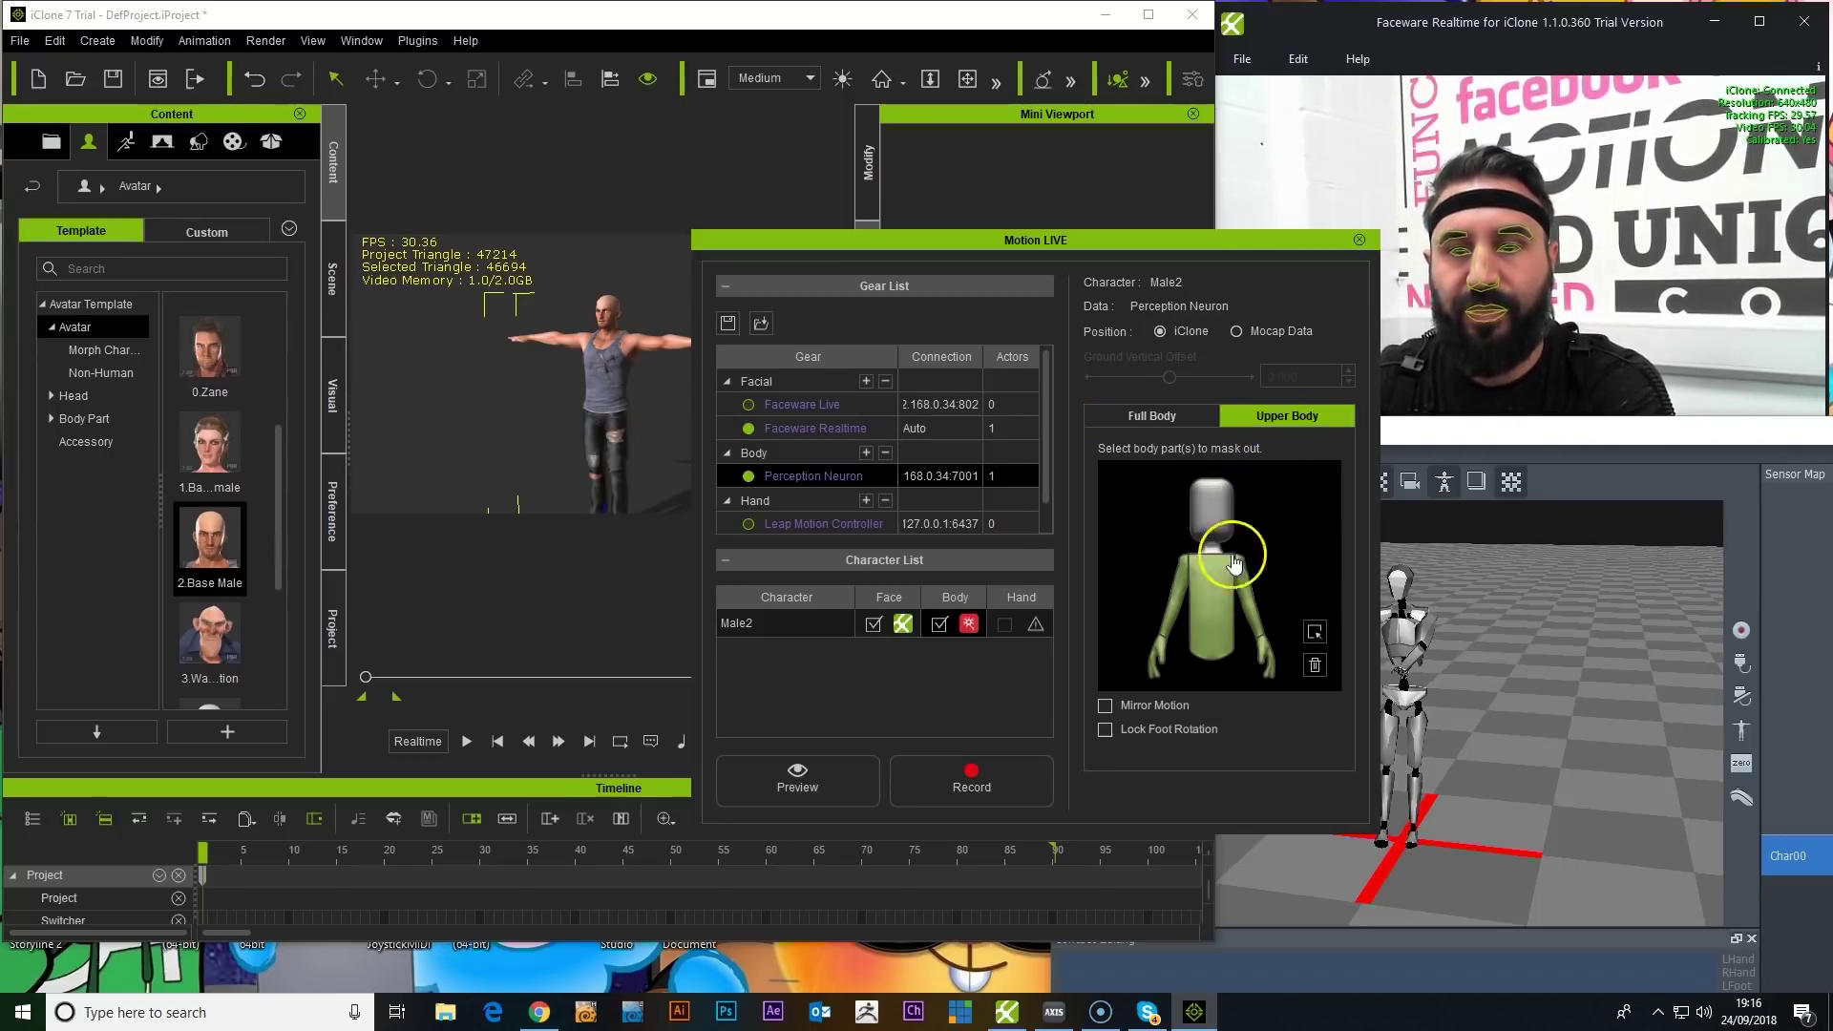
click(909, 634)
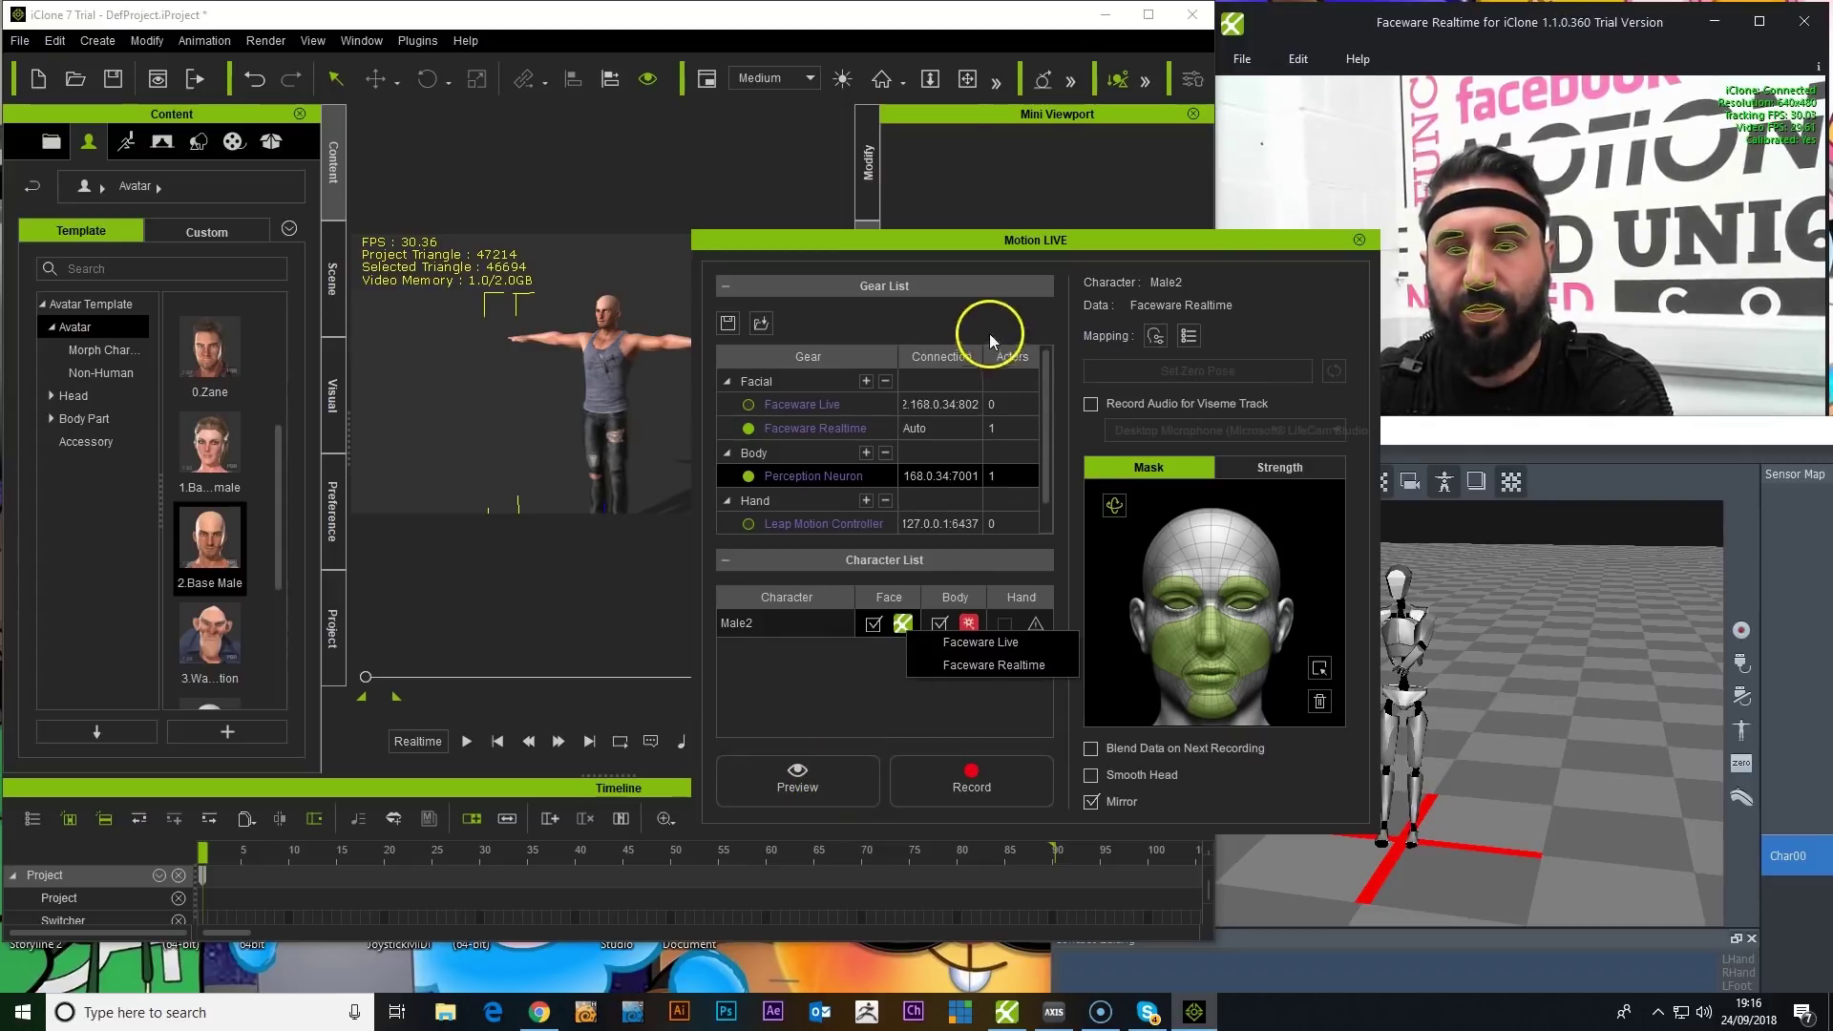
drag(982, 234, 1325, 288)
Step: Start the live face-capture preview with Space and bring iClone back in front
click(1213, 829)
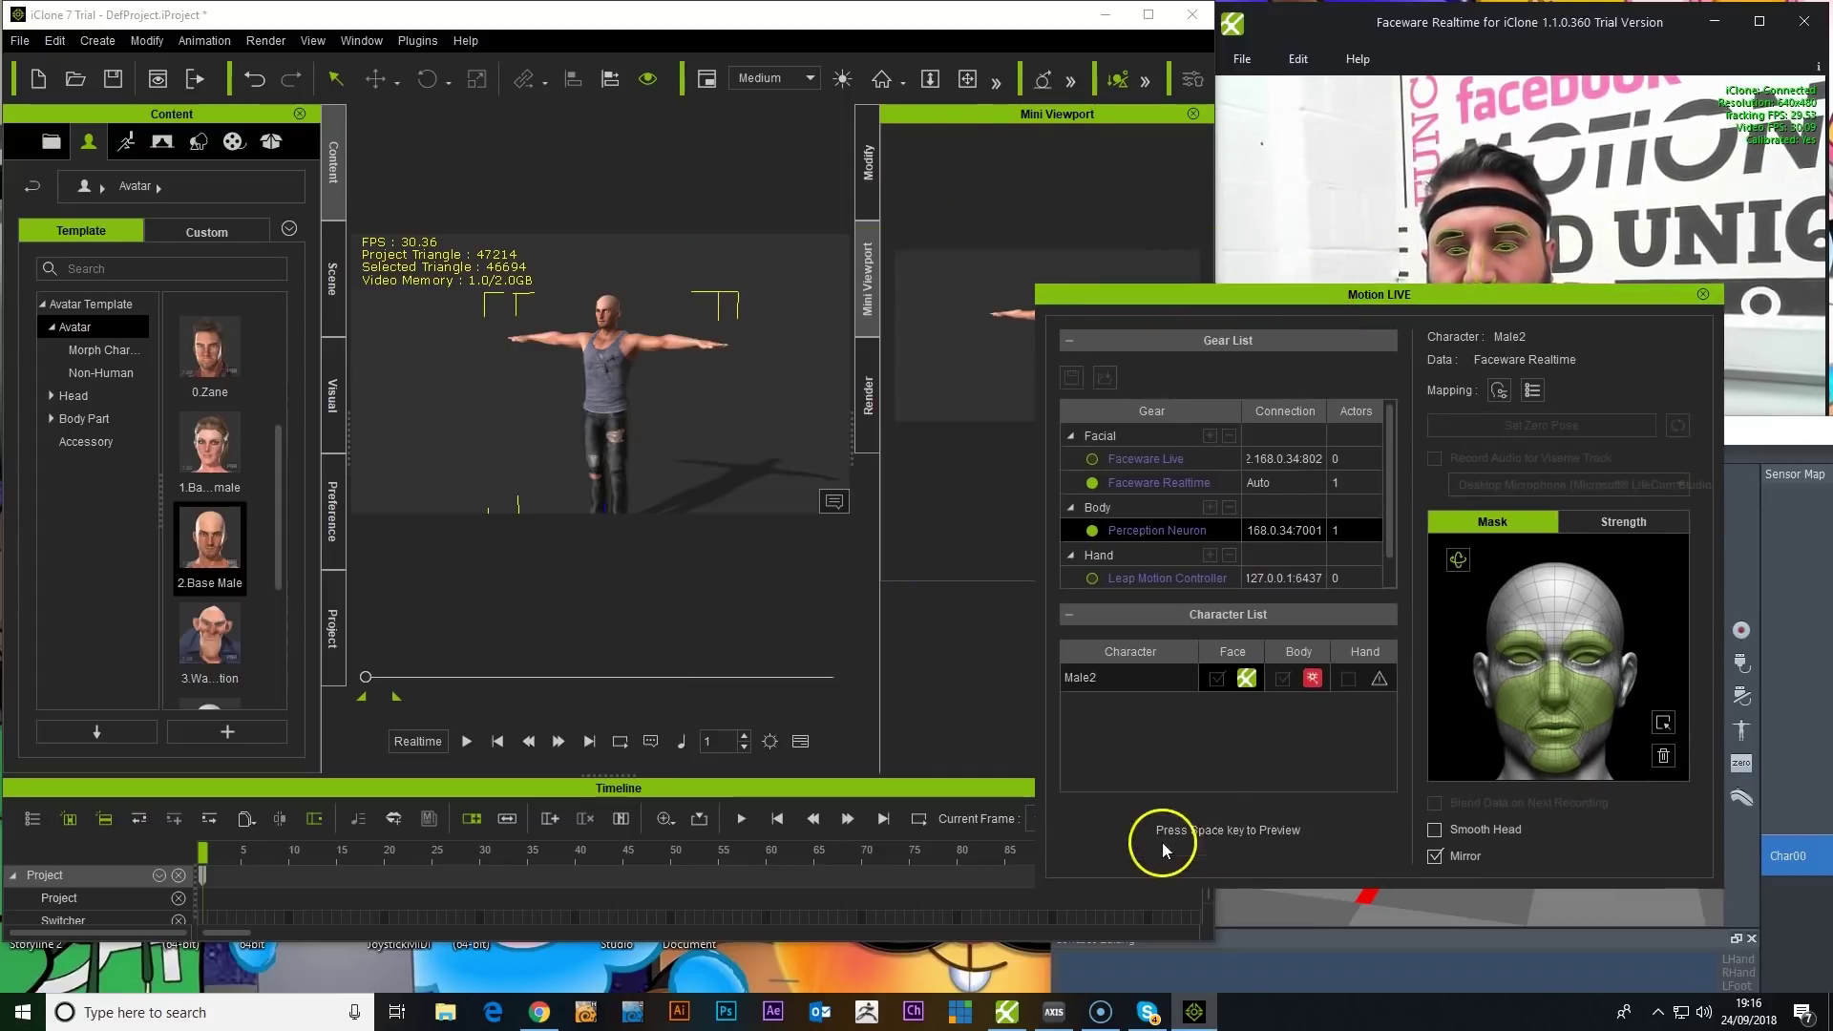
key(space)
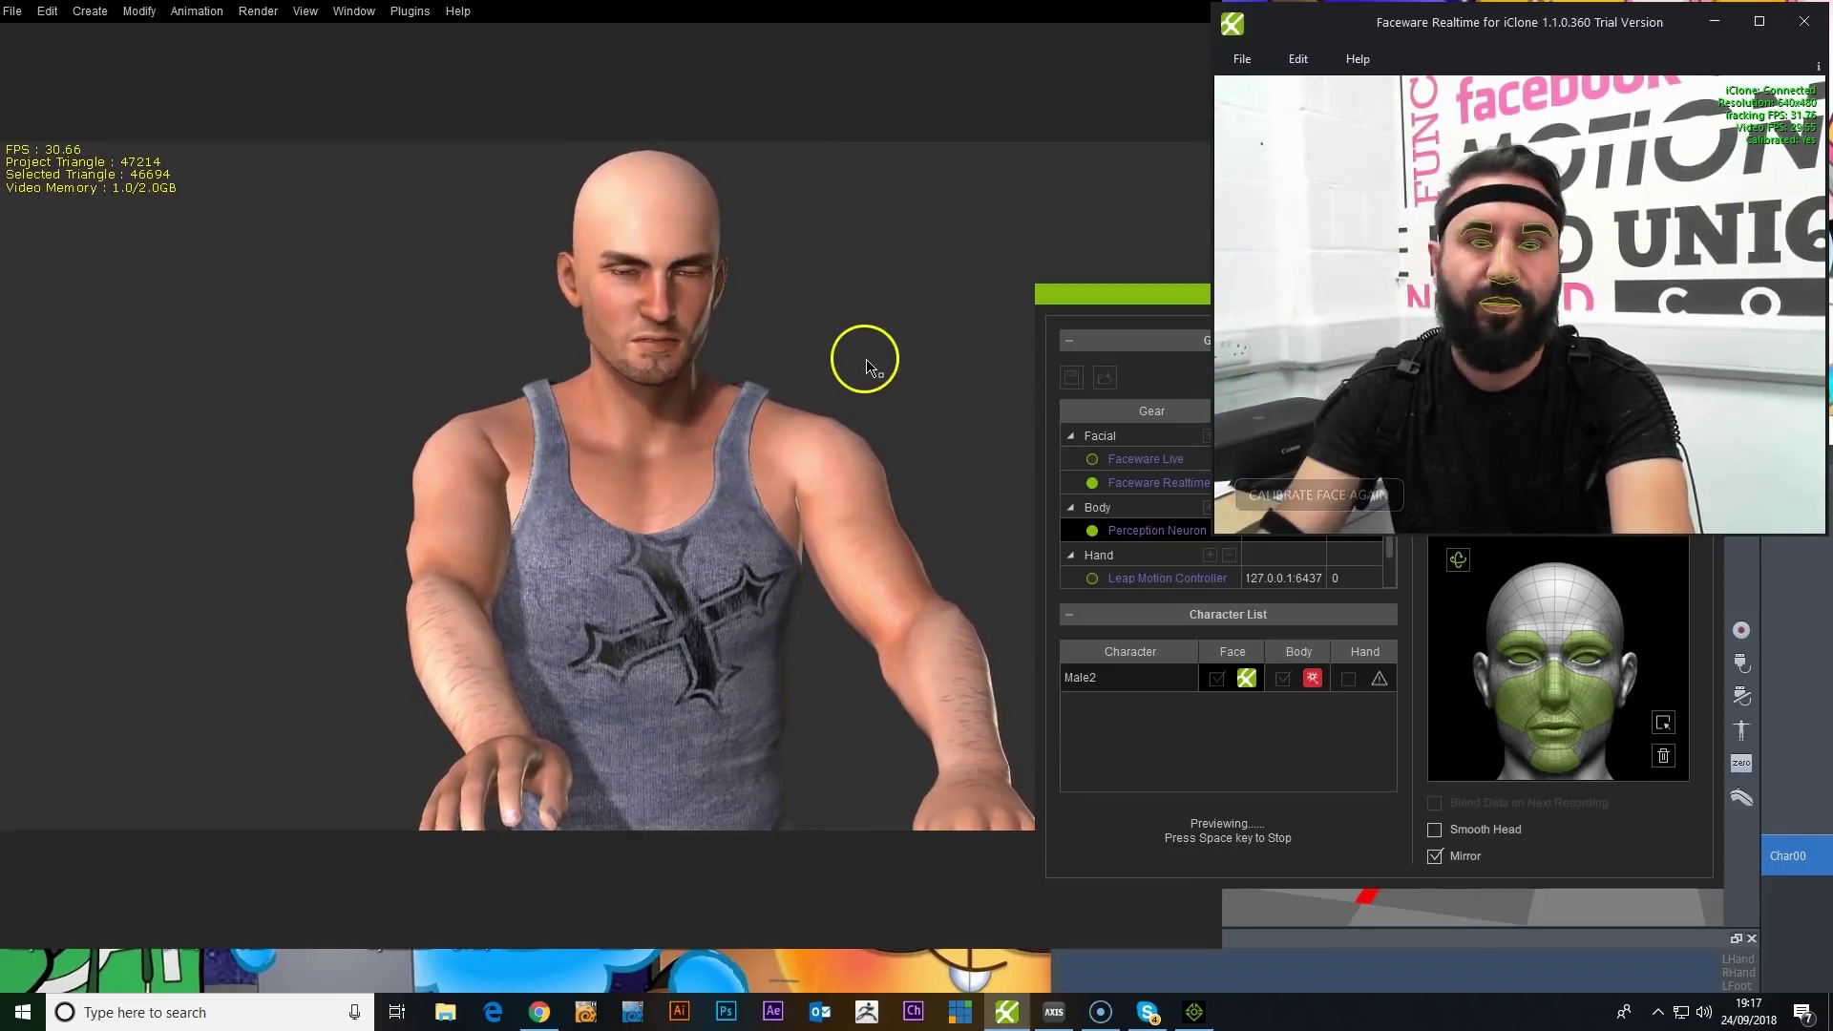
click(955, 386)
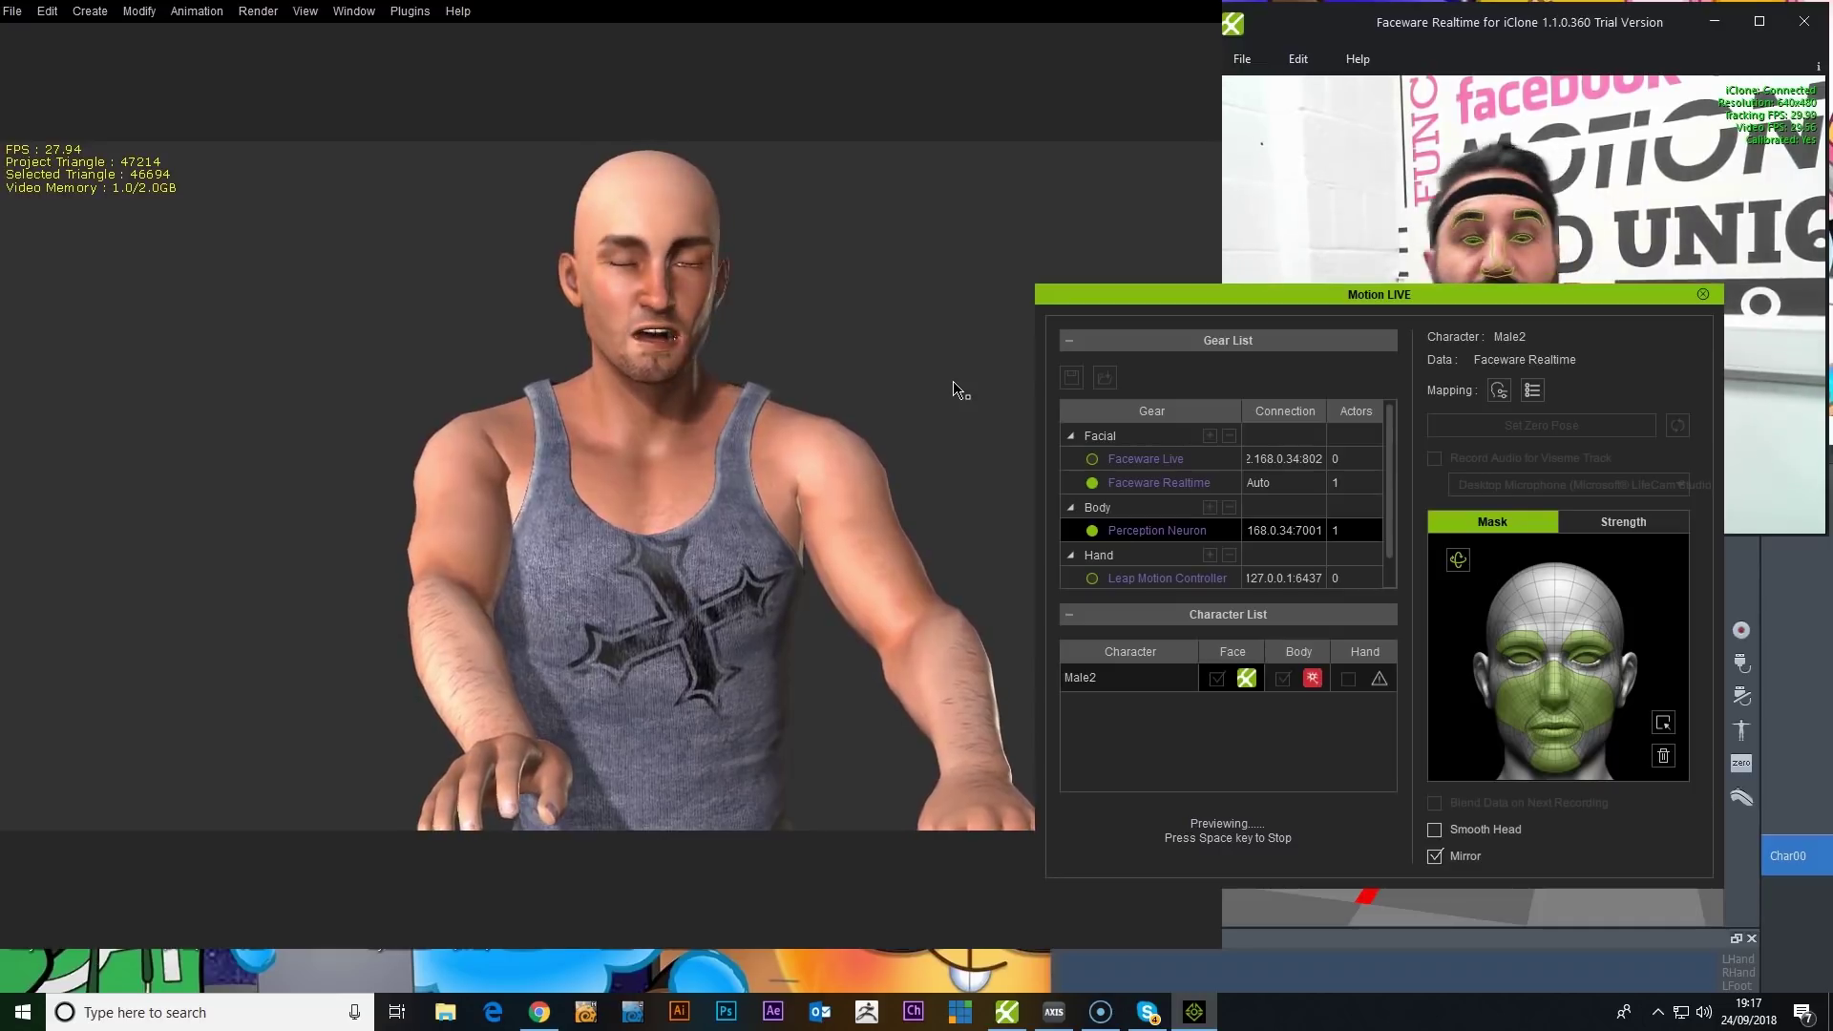
Step: Lower Male2's facial strengths to Eyelid 0, Brow 40, Mouth 102 and Jaw 84
click(1624, 525)
click(1667, 605)
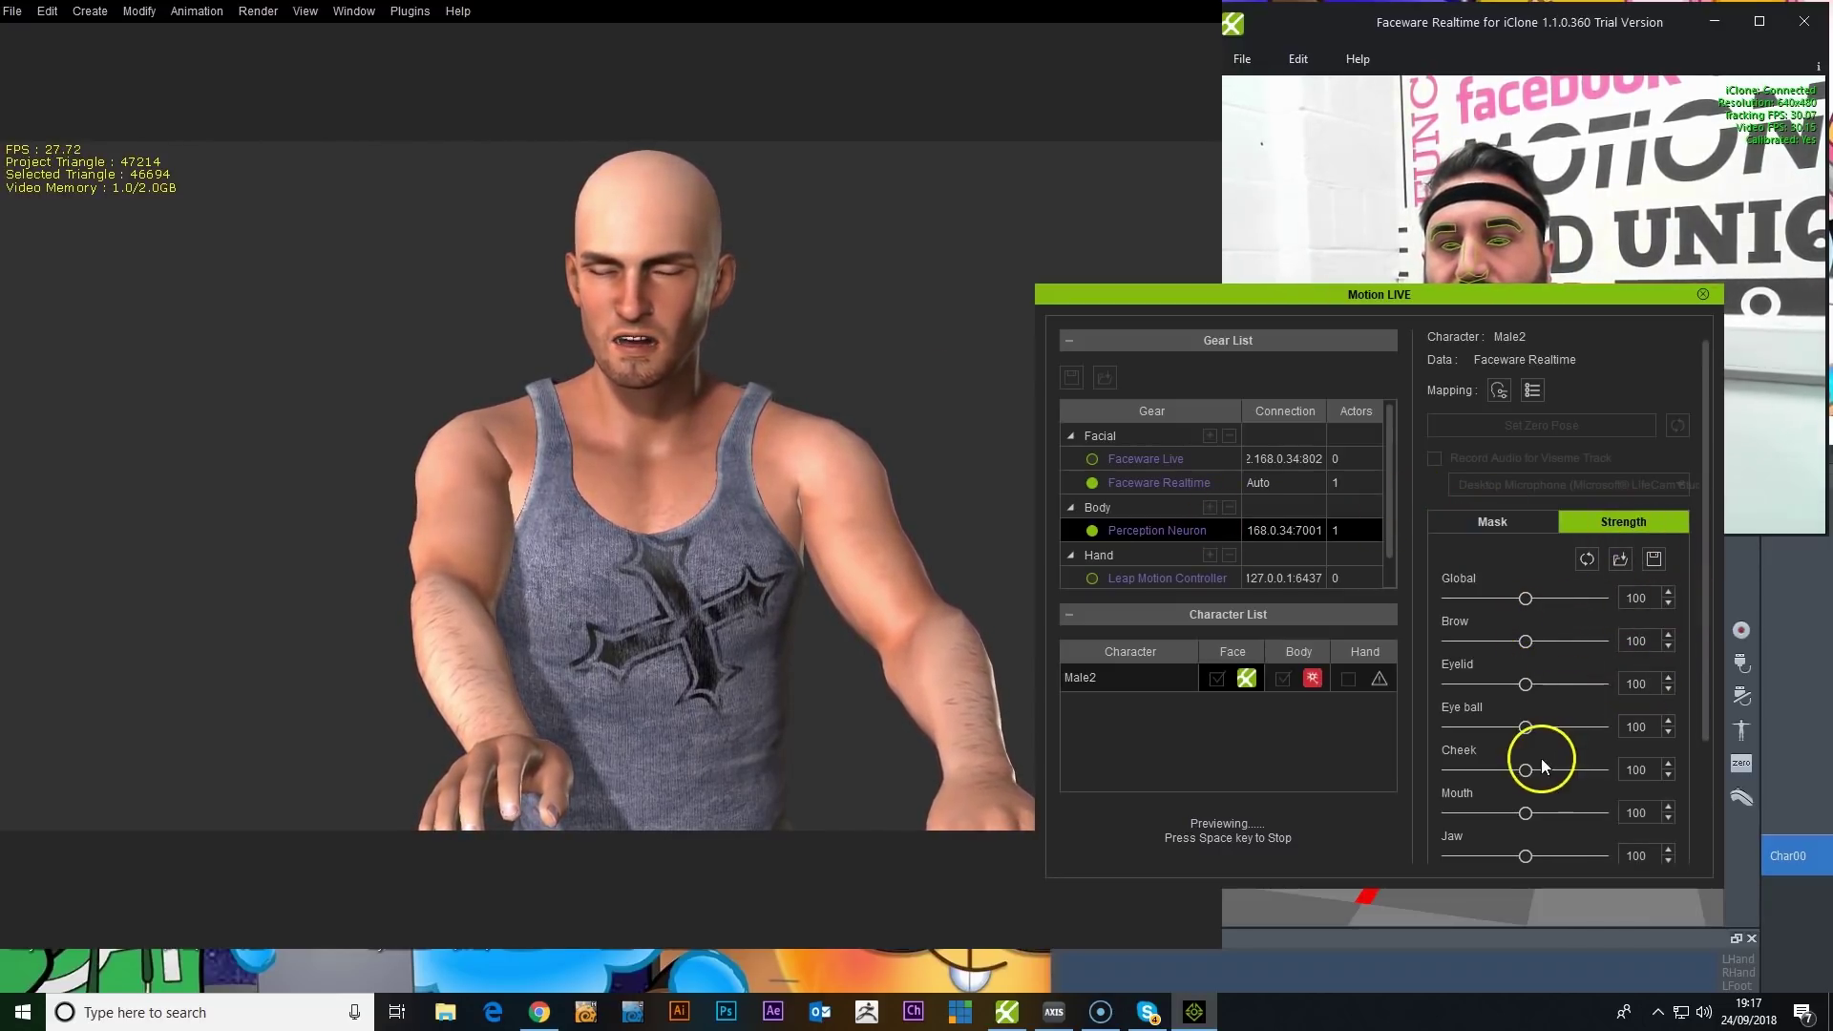
drag(1527, 683, 1468, 681)
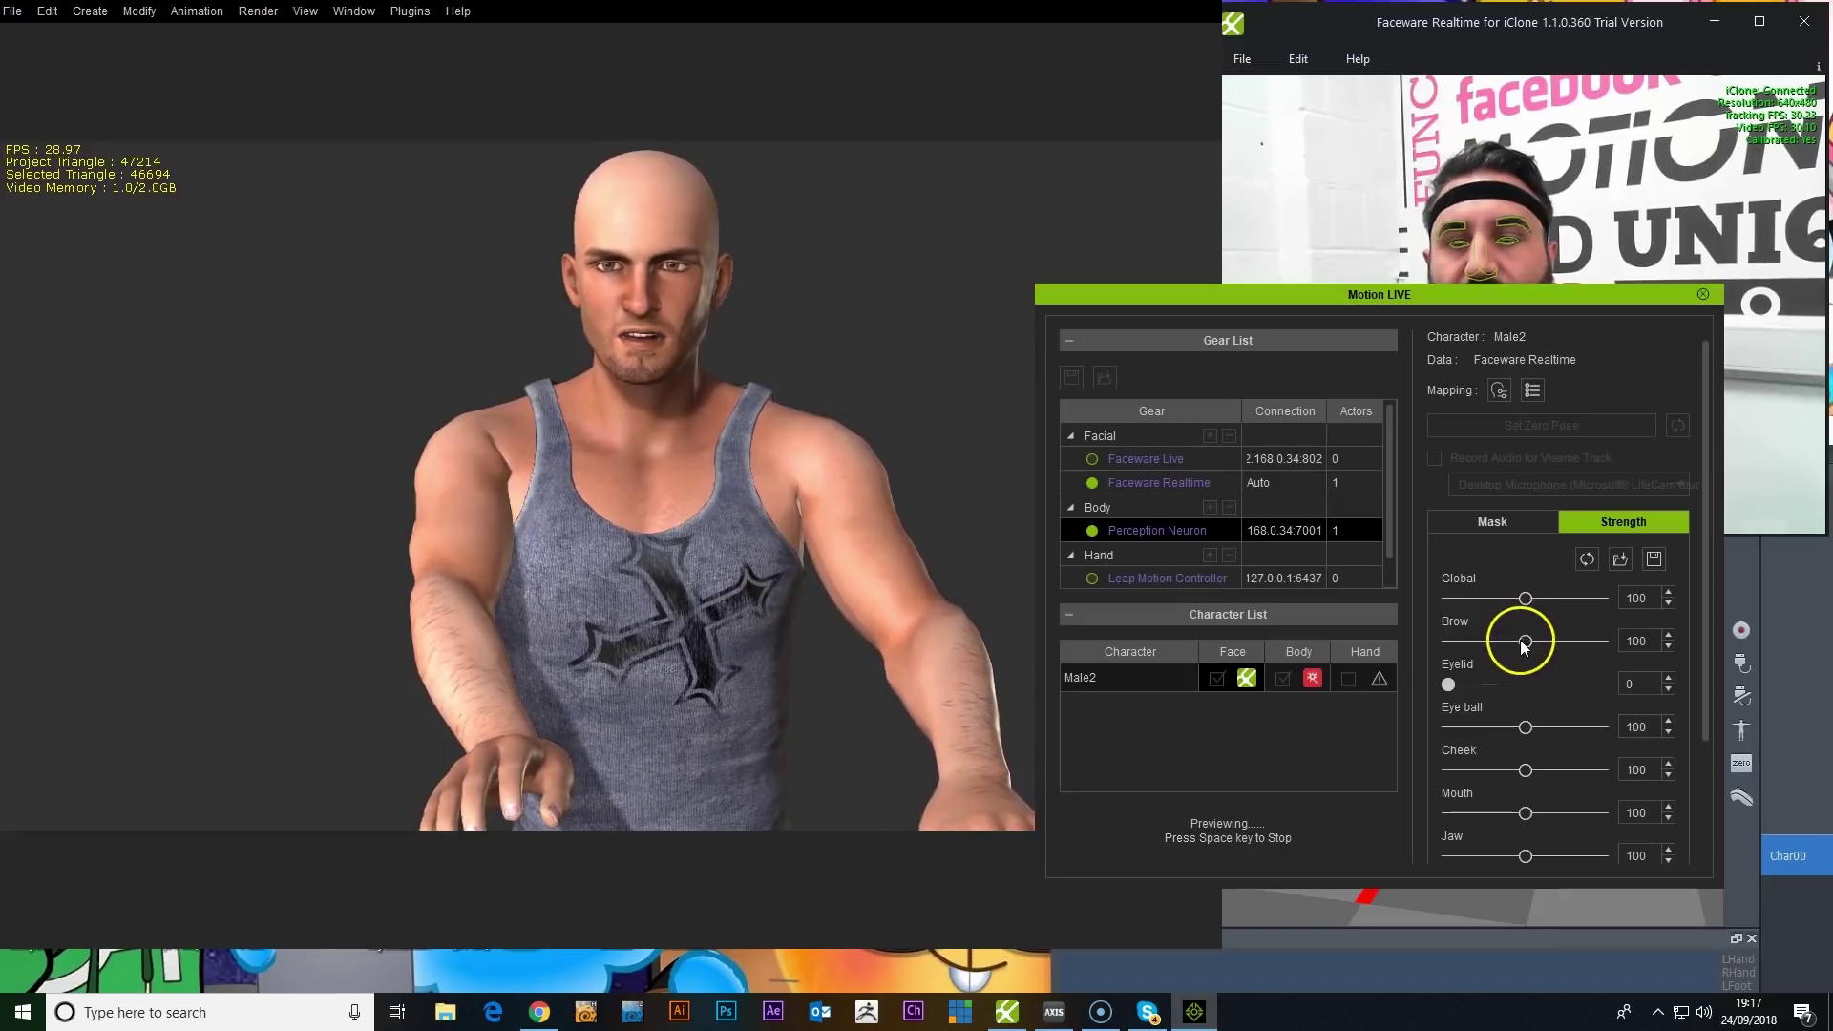
drag(1525, 641, 1490, 641)
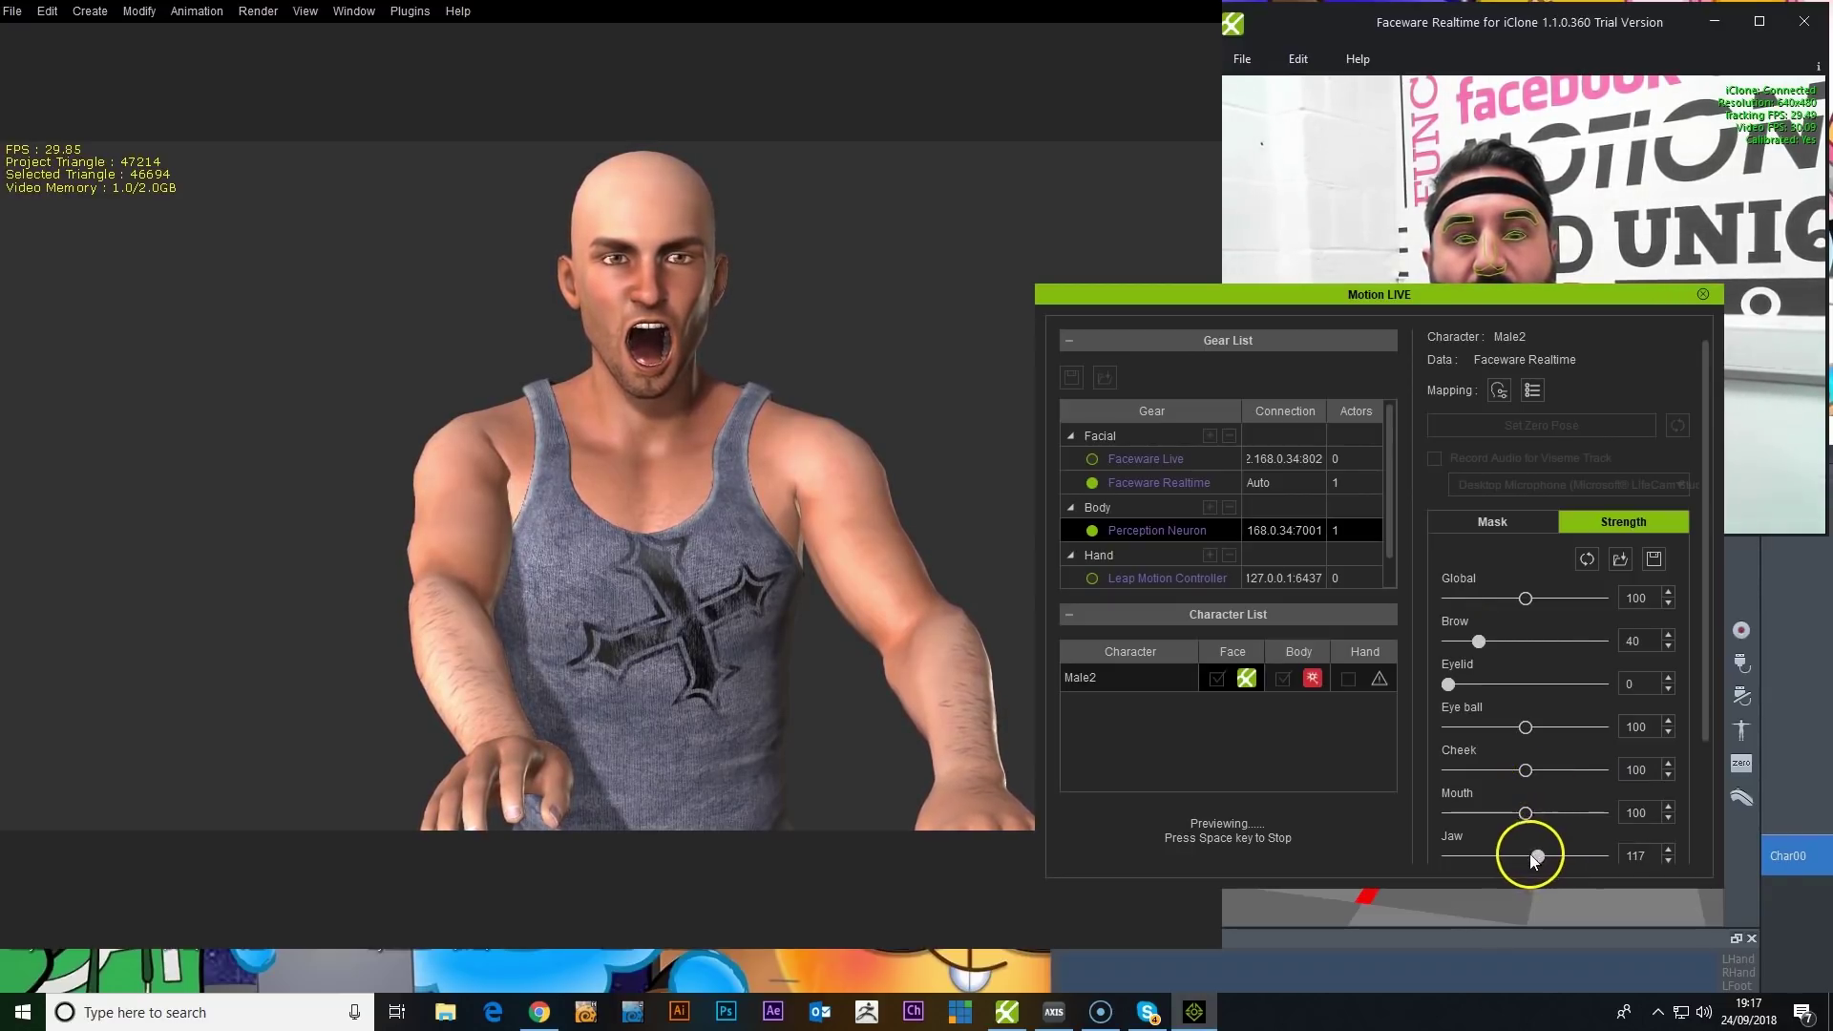
drag(1515, 856, 1561, 816)
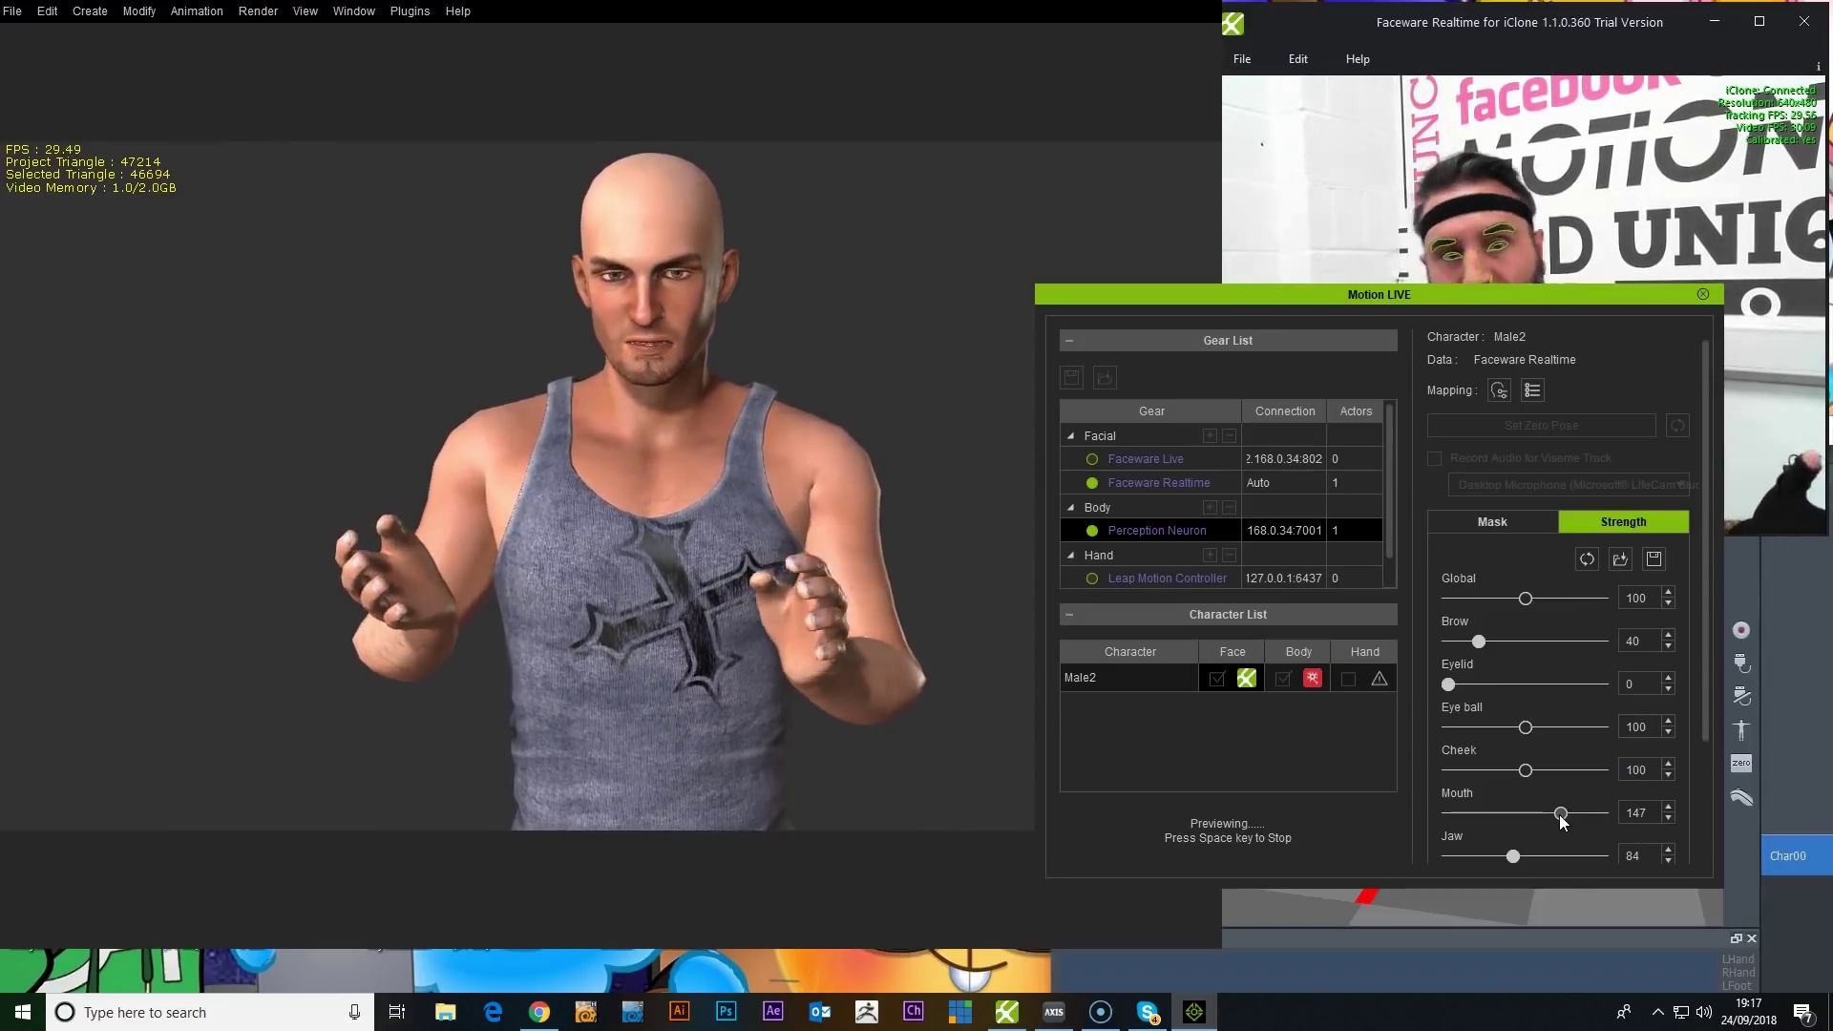
drag(1562, 821, 1526, 814)
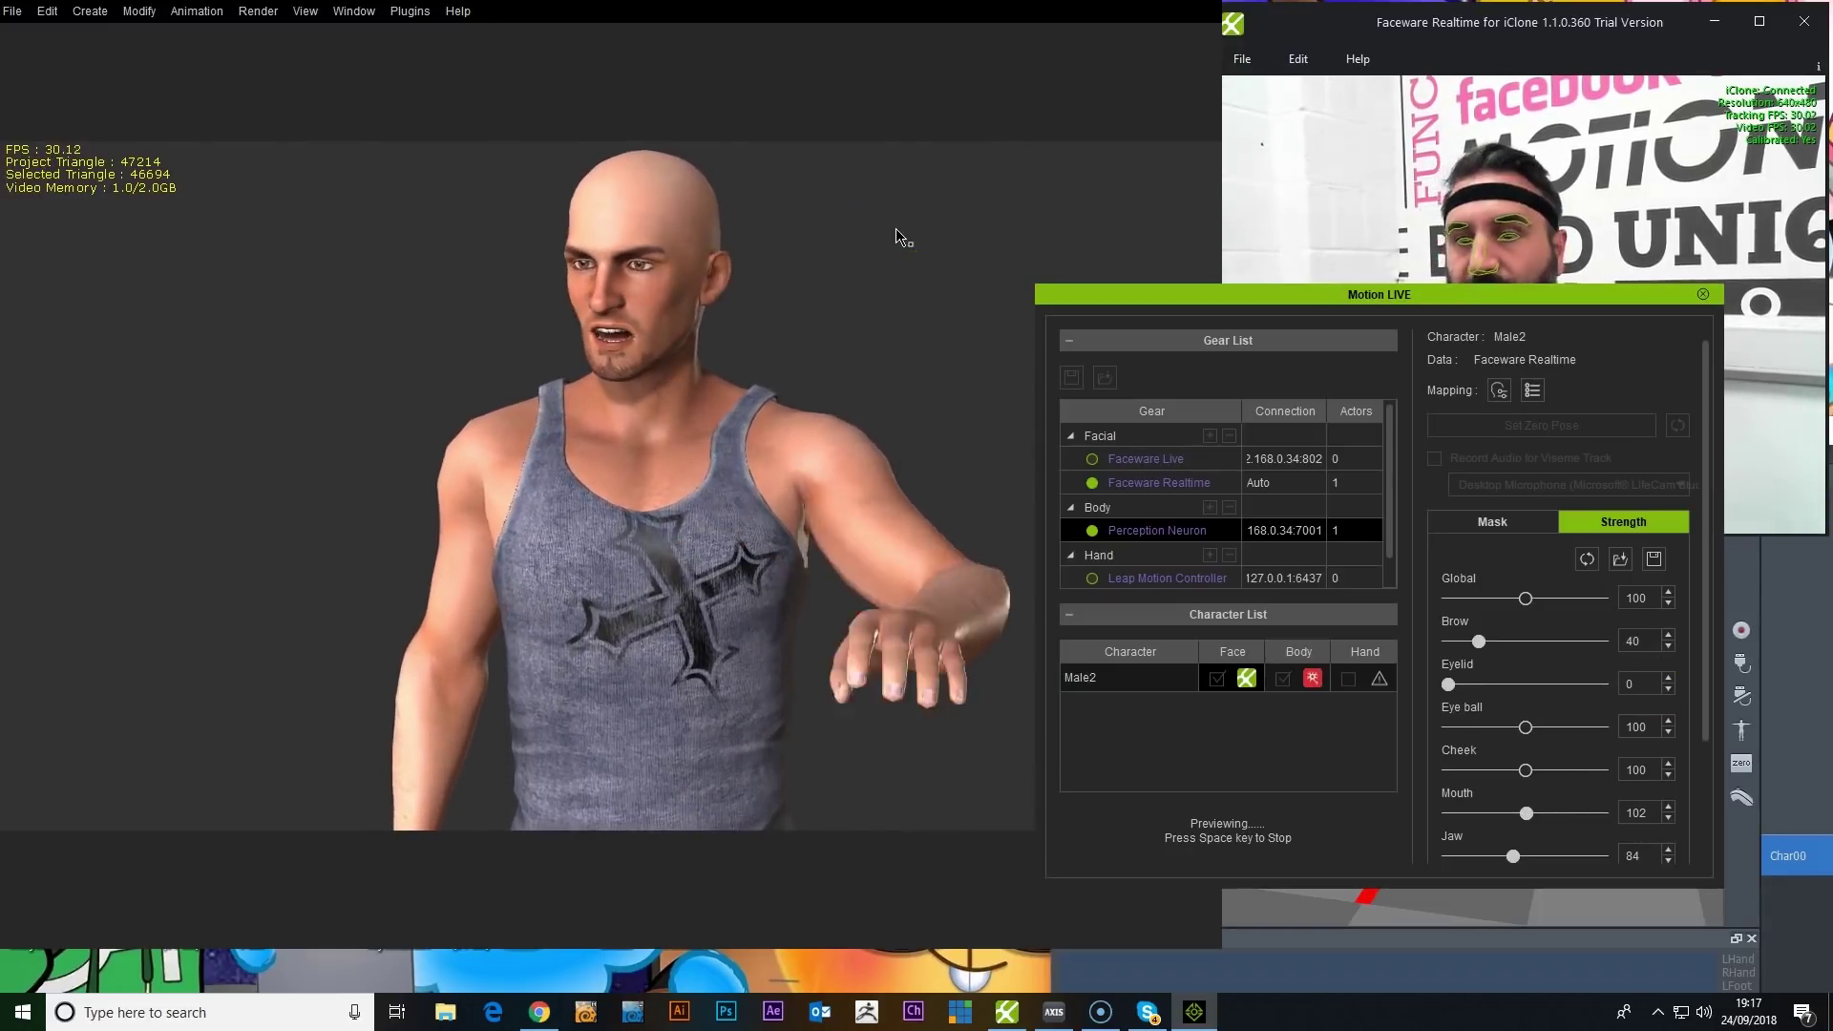
drag(1067, 286, 1799, 414)
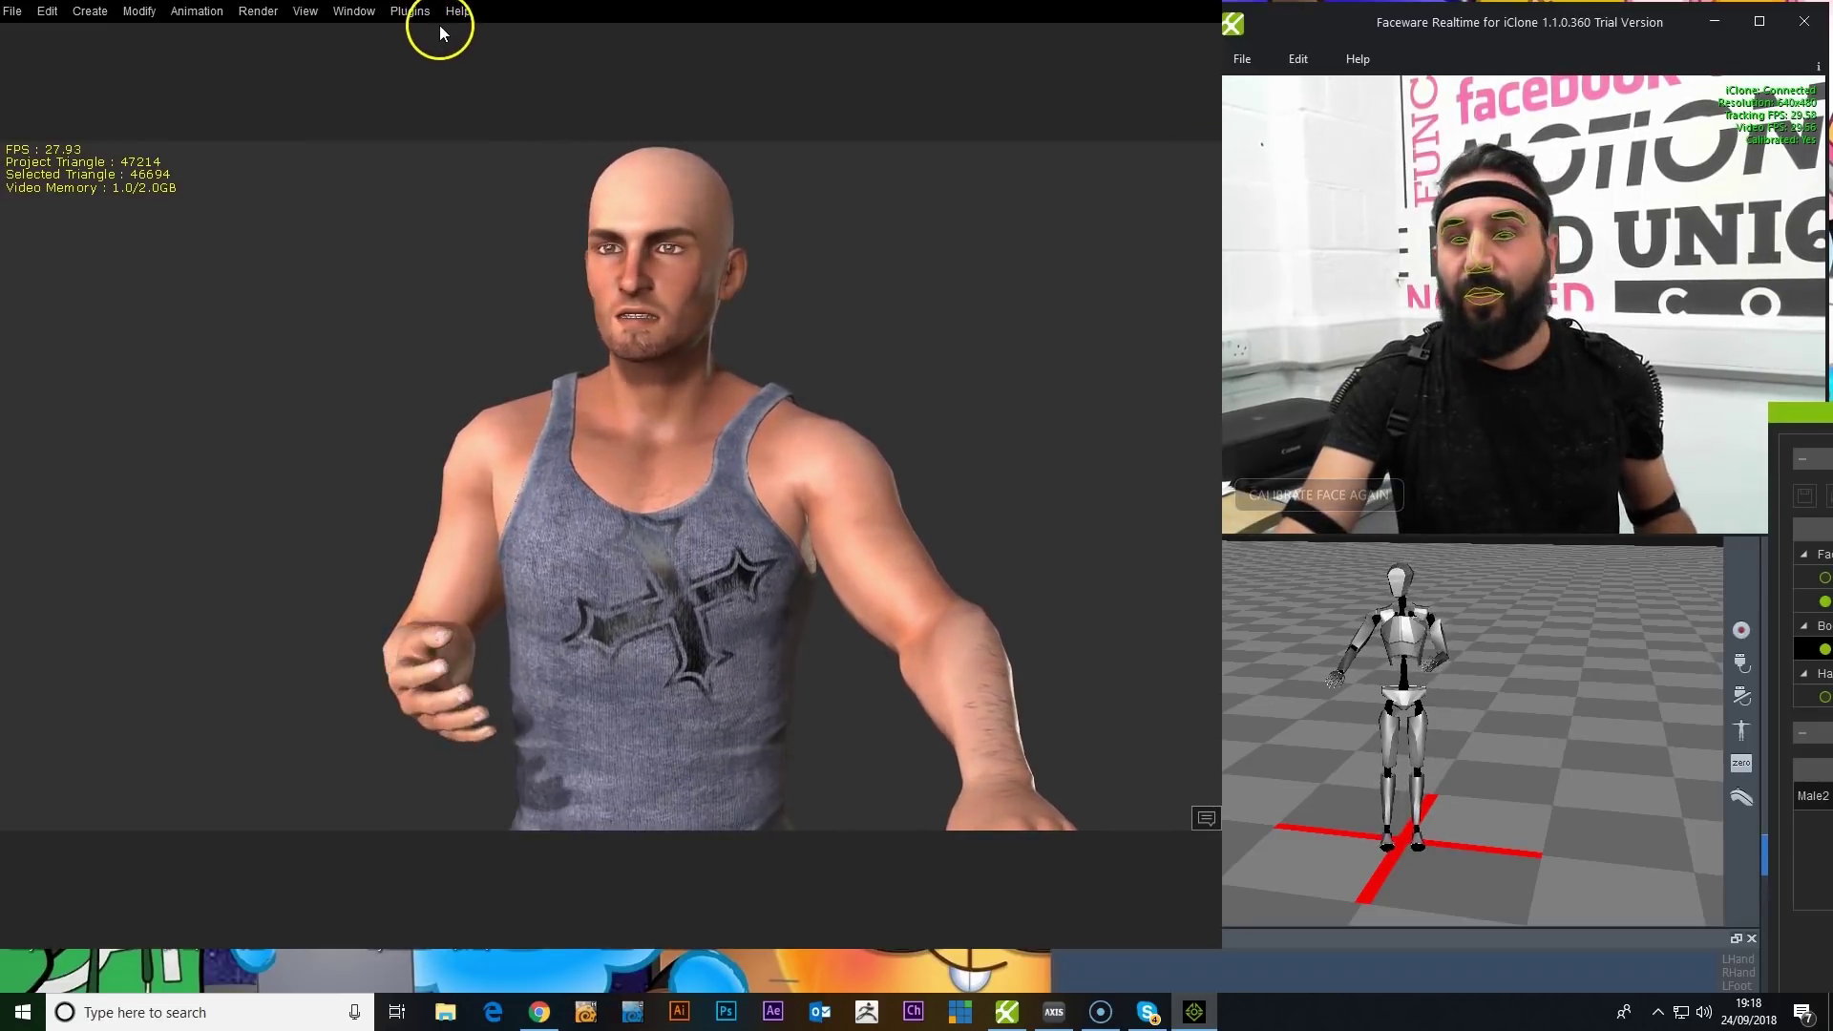
Step: Bring Axis Neuron to the front and move its window up to reveal the timeline
scroll(802, 551, down, 10)
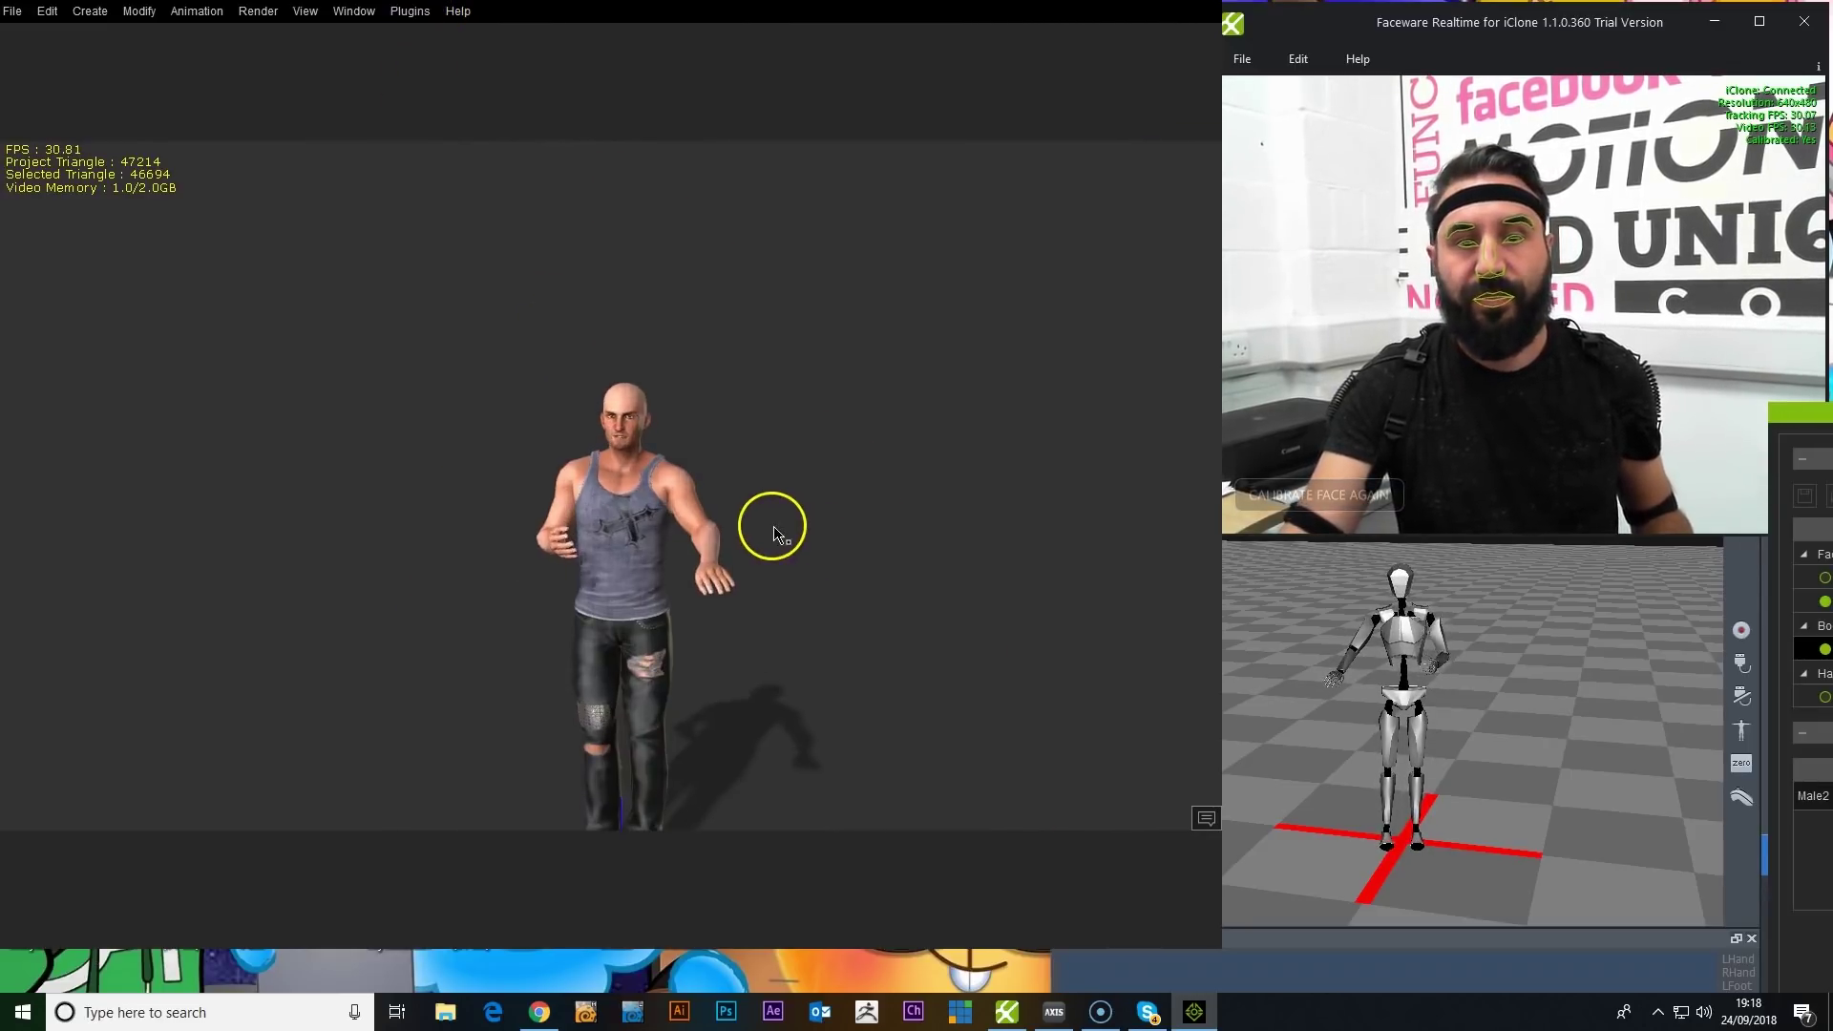
scroll(753, 515, up, 3)
click(1419, 747)
scroll(1440, 773, down, 2)
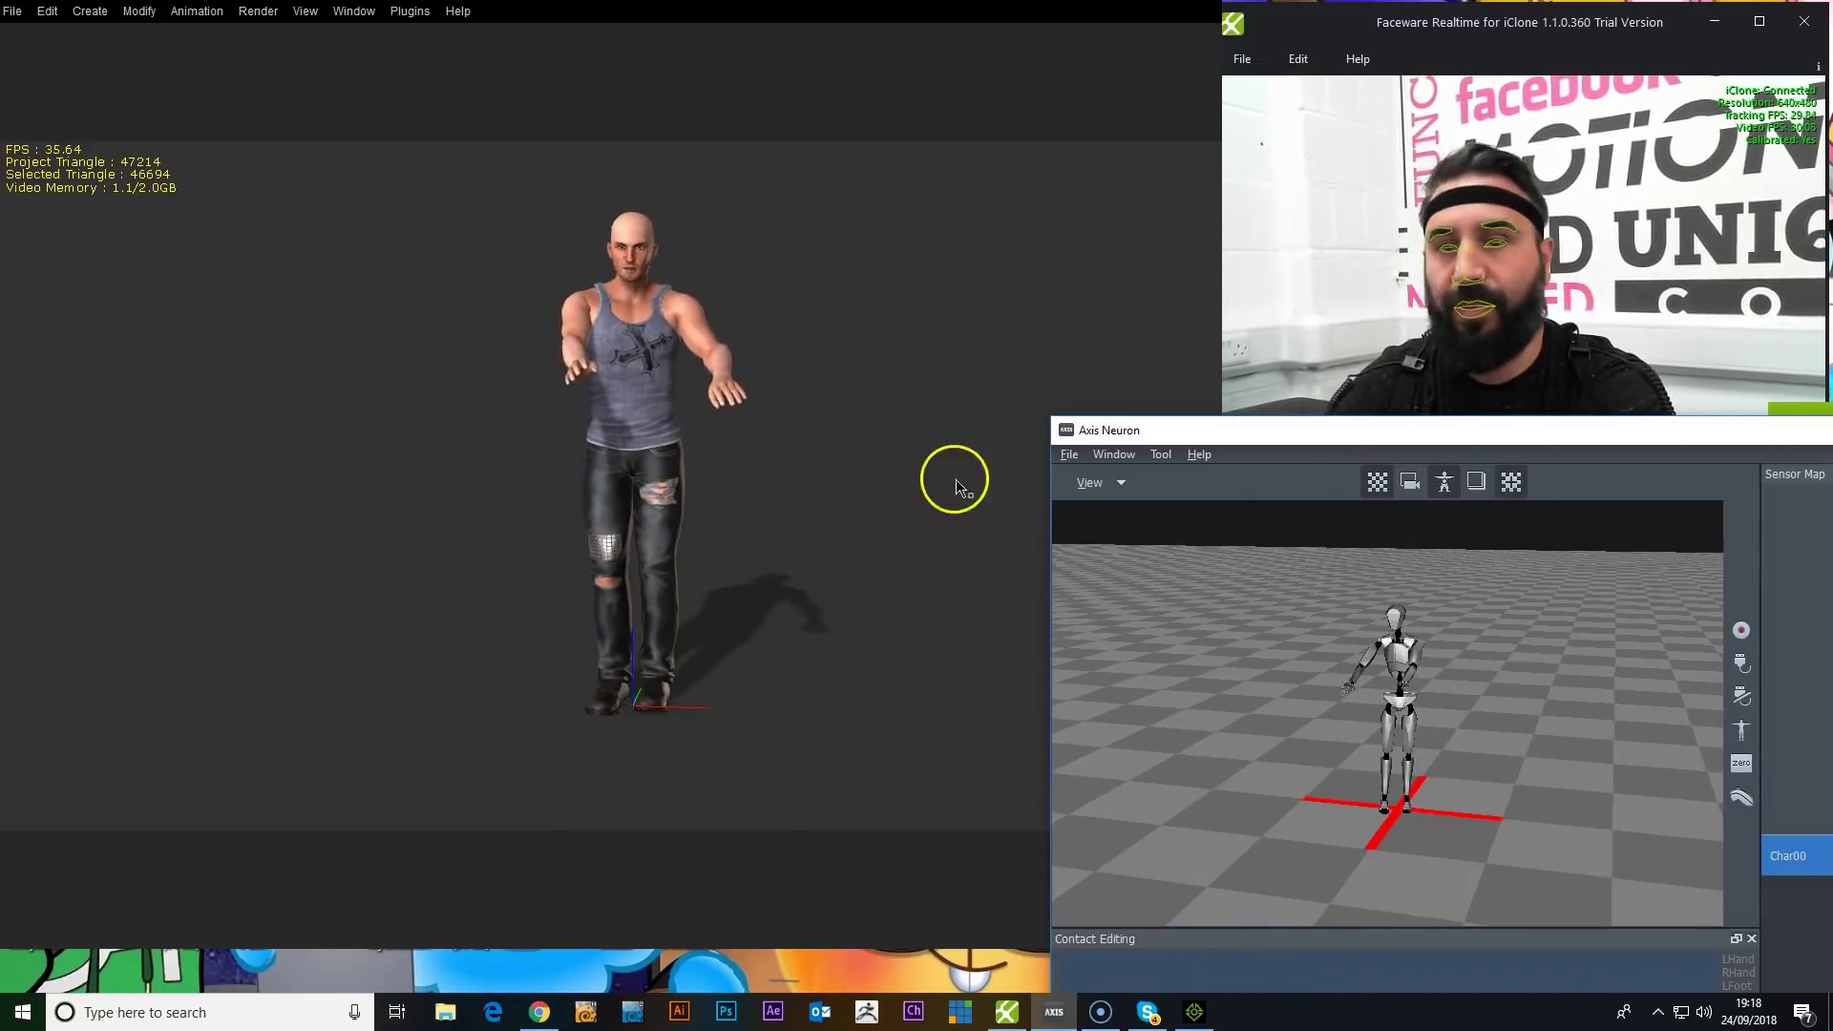
drag(1366, 447, 1375, 259)
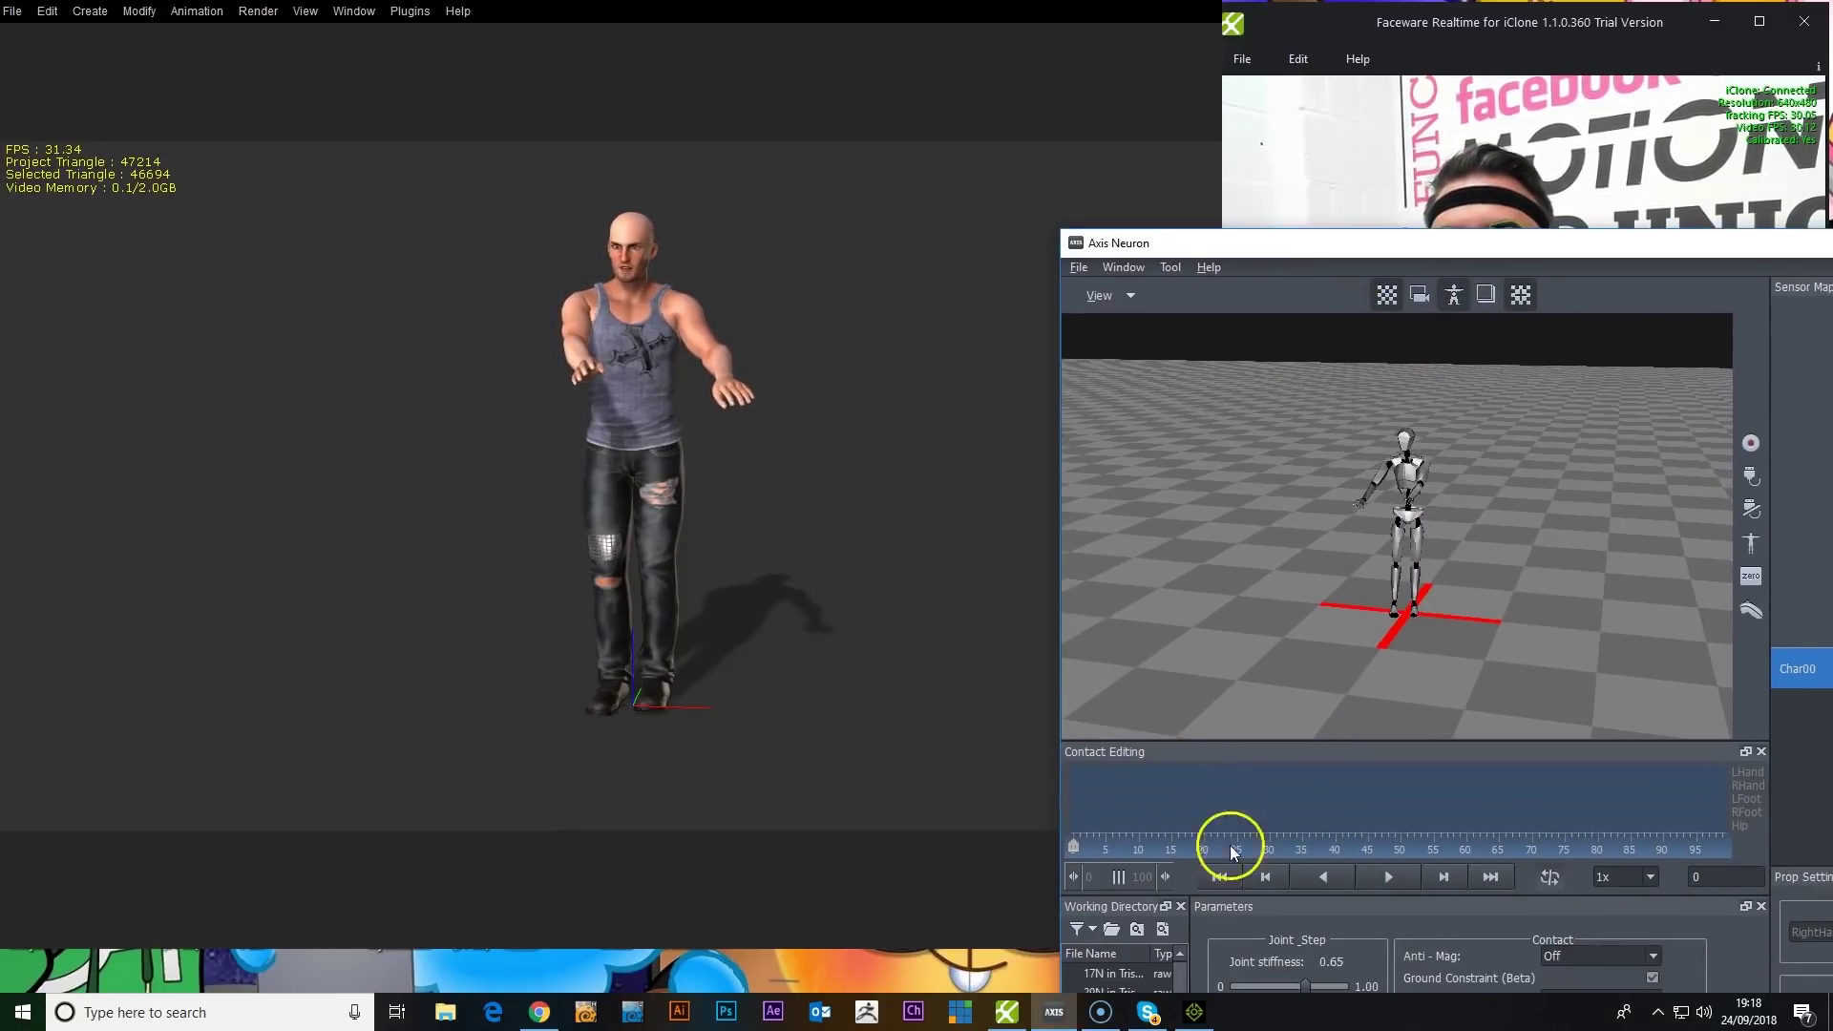
Step: Load MasterCuiPerformance.raw from the Working Directory and play it
double_click(1144, 974)
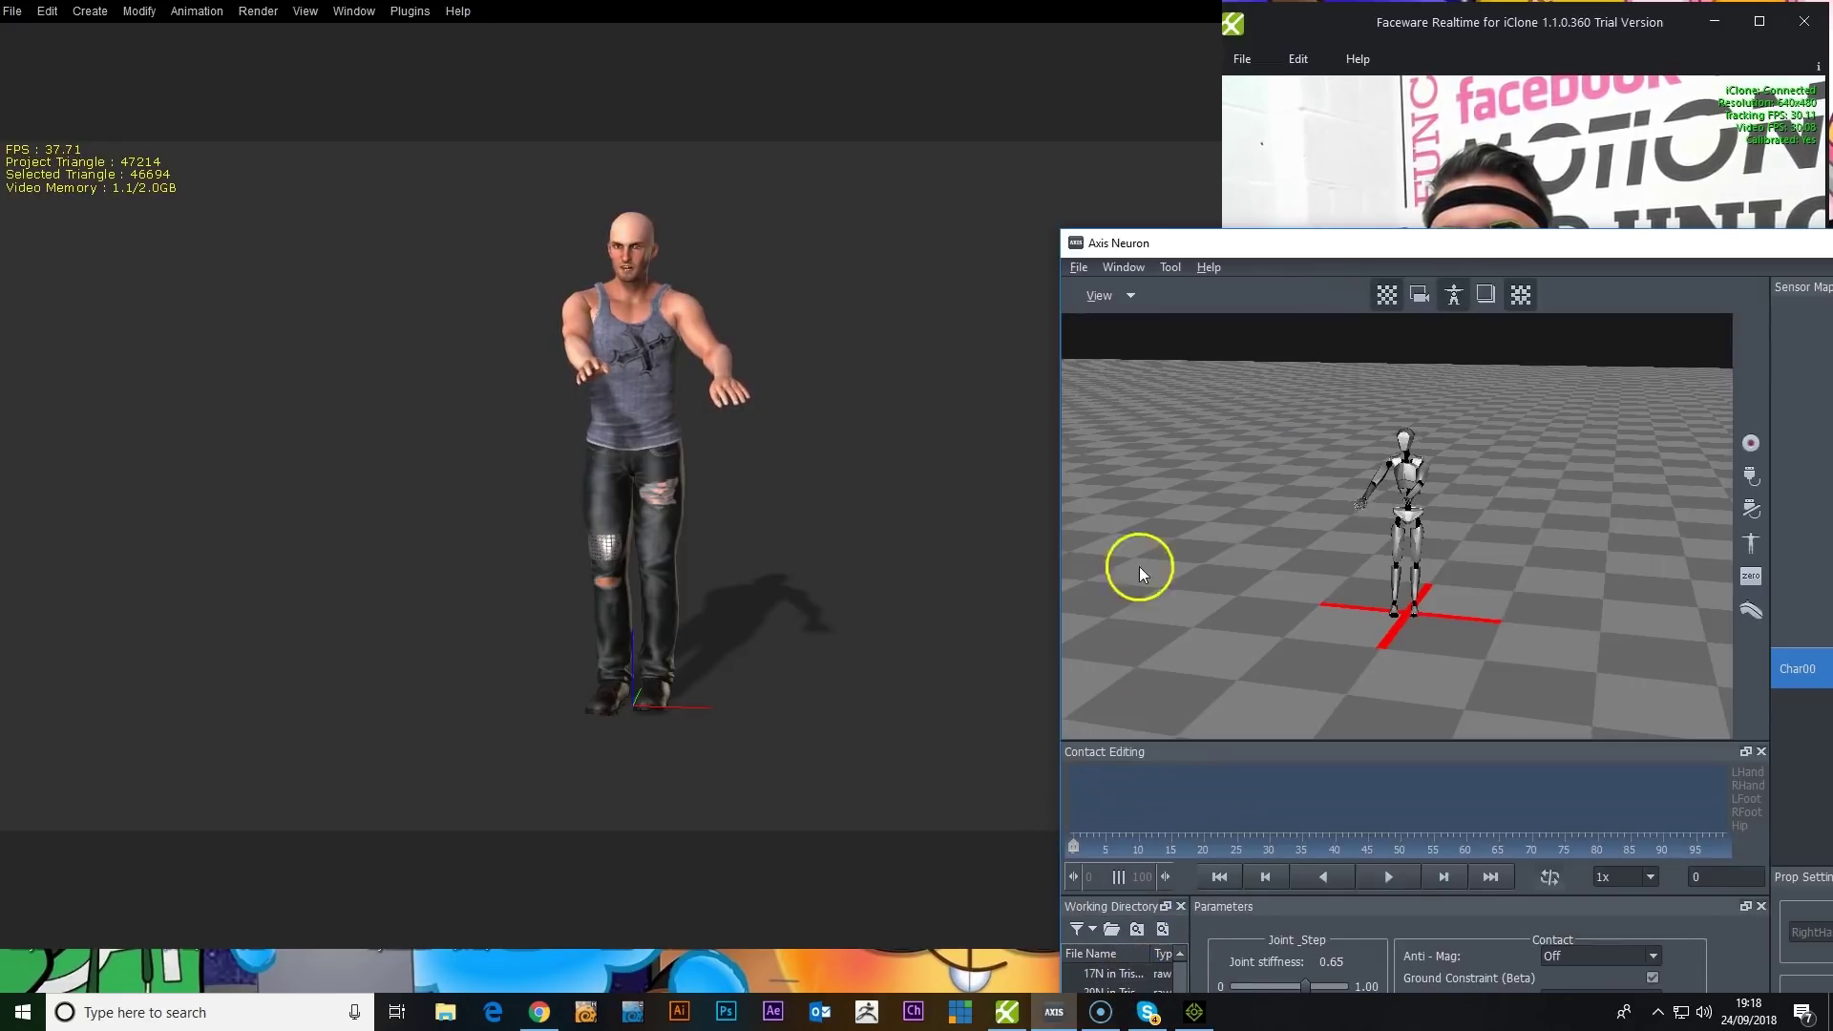
drag(1366, 247, 1405, 59)
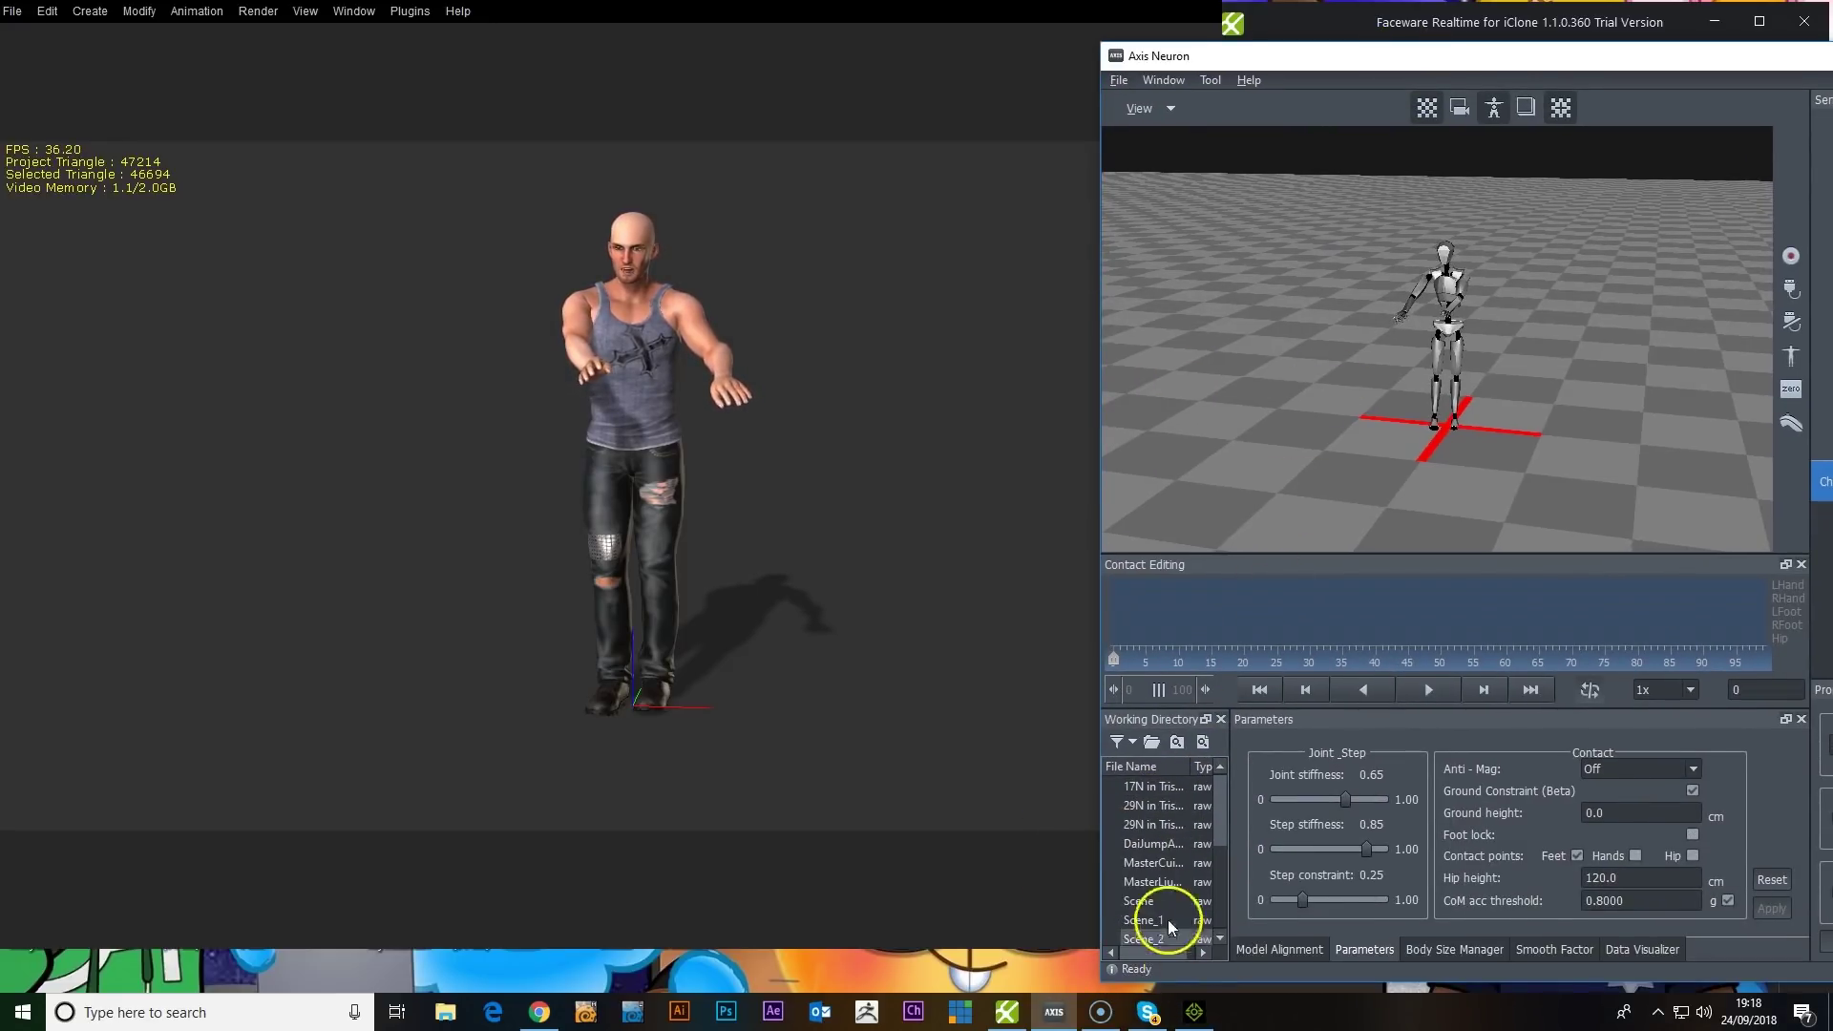
double_click(1169, 865)
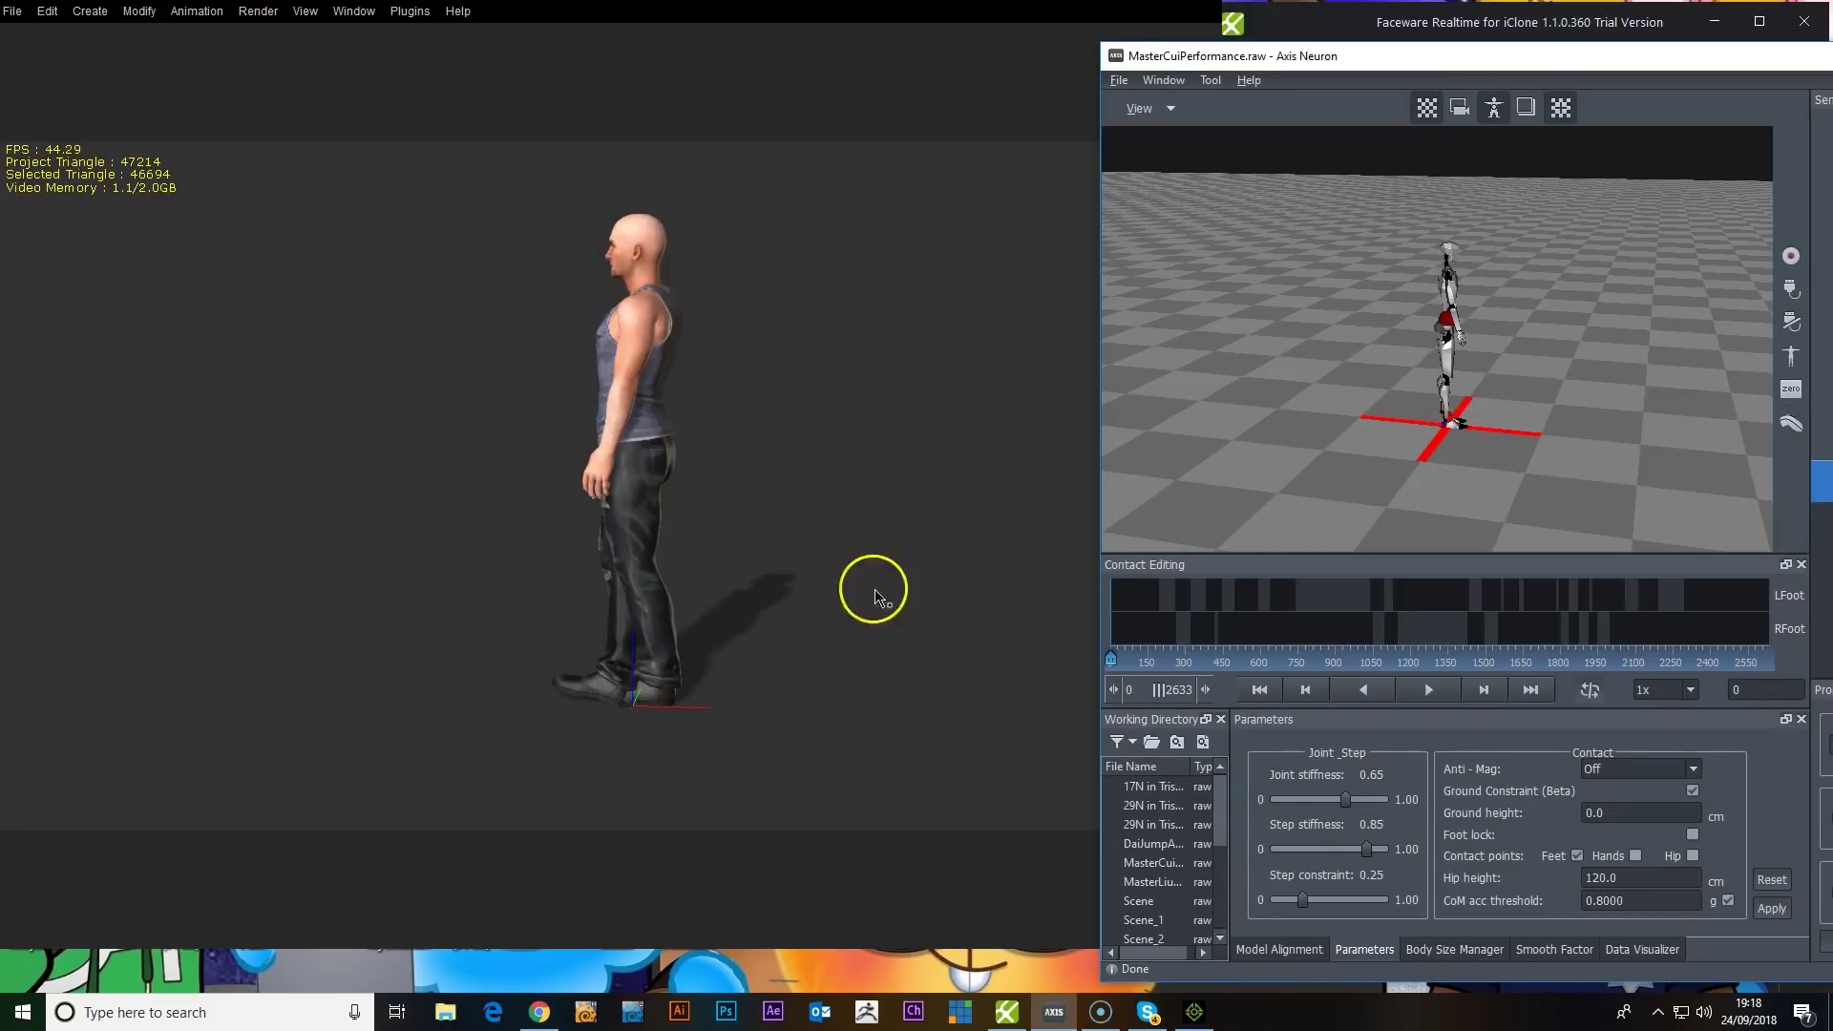
click(1440, 686)
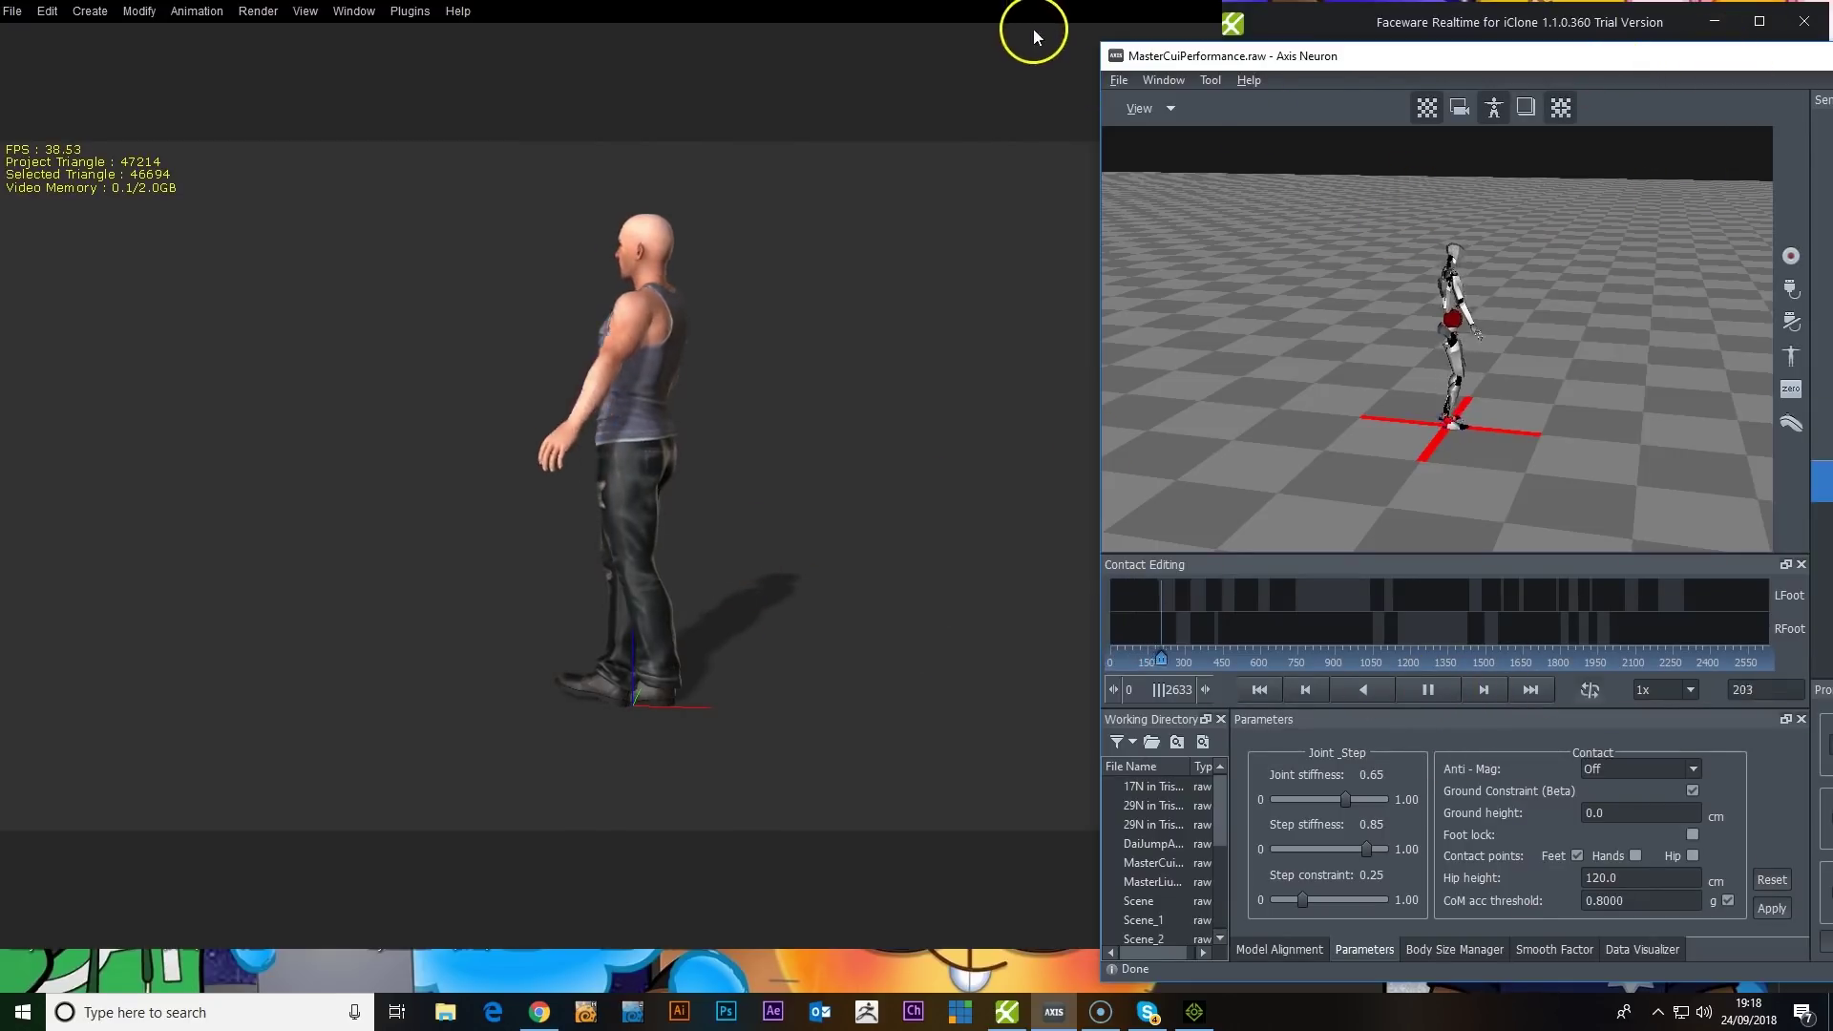
click(798, 442)
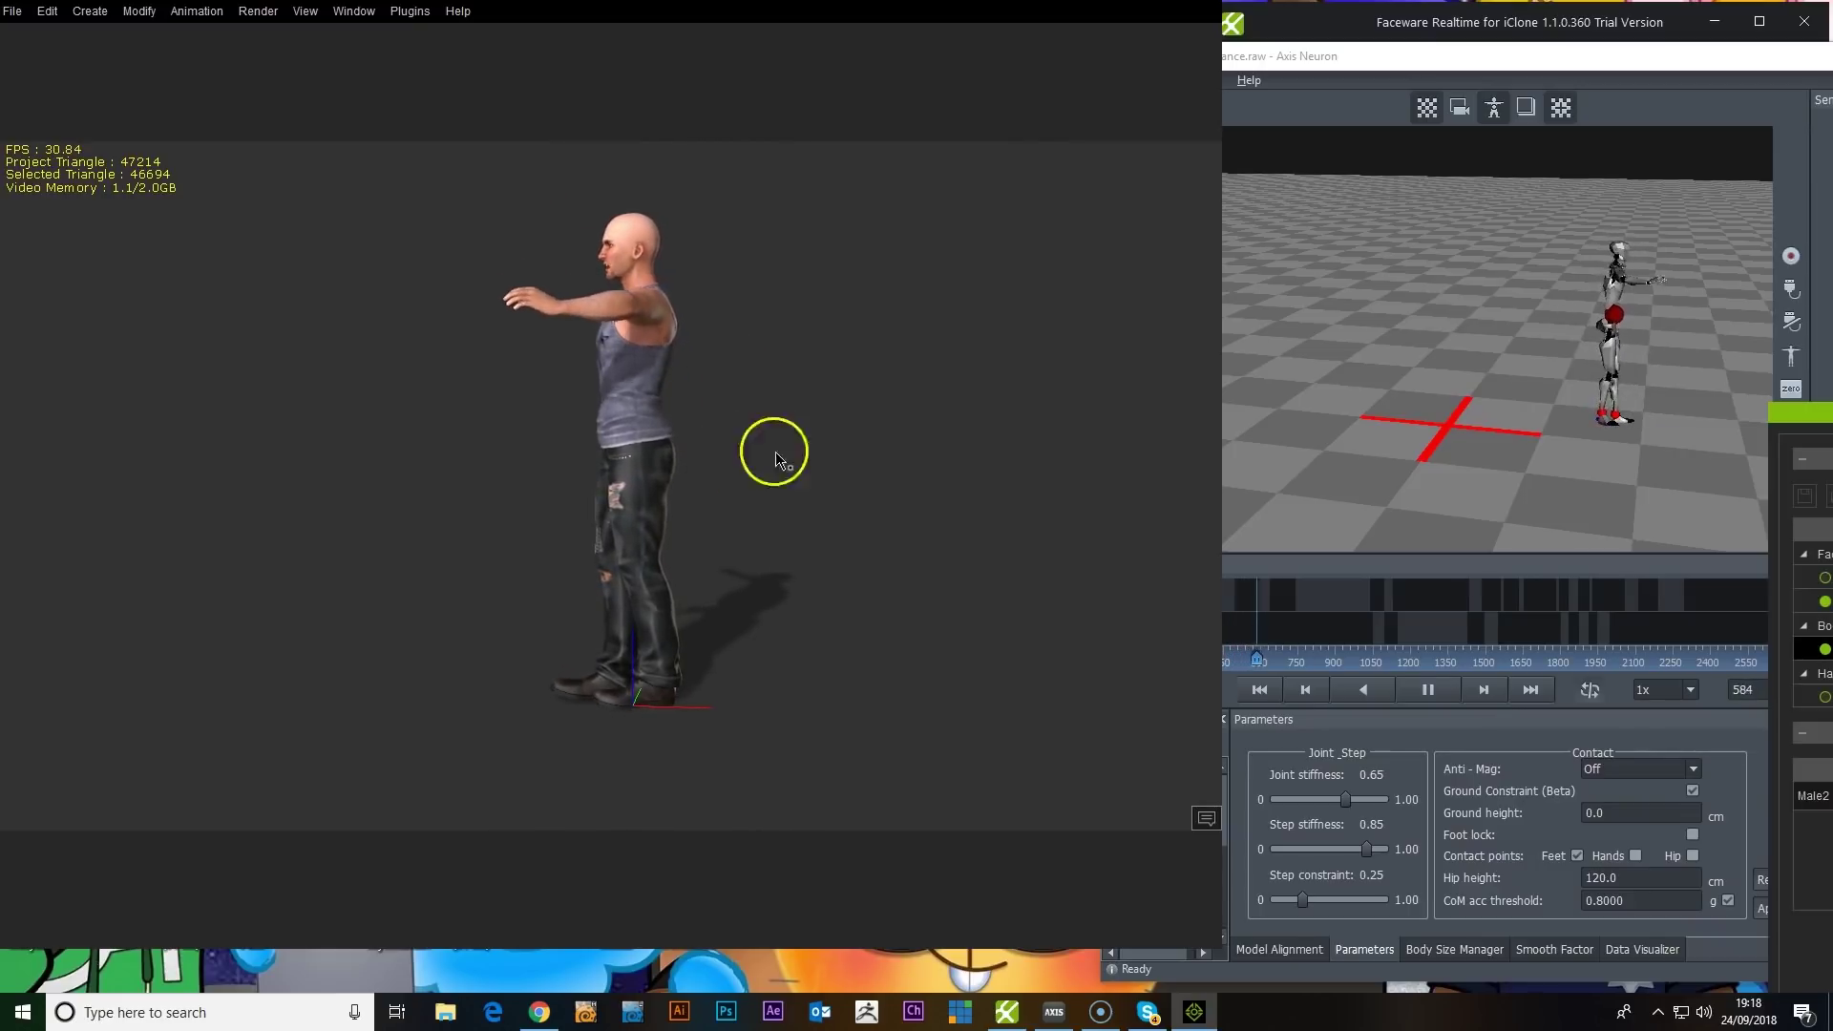
Step: Switch Male2's body capture to Full Body with mirroring toggled, and restart the live preview
drag(1800, 413, 1195, 398)
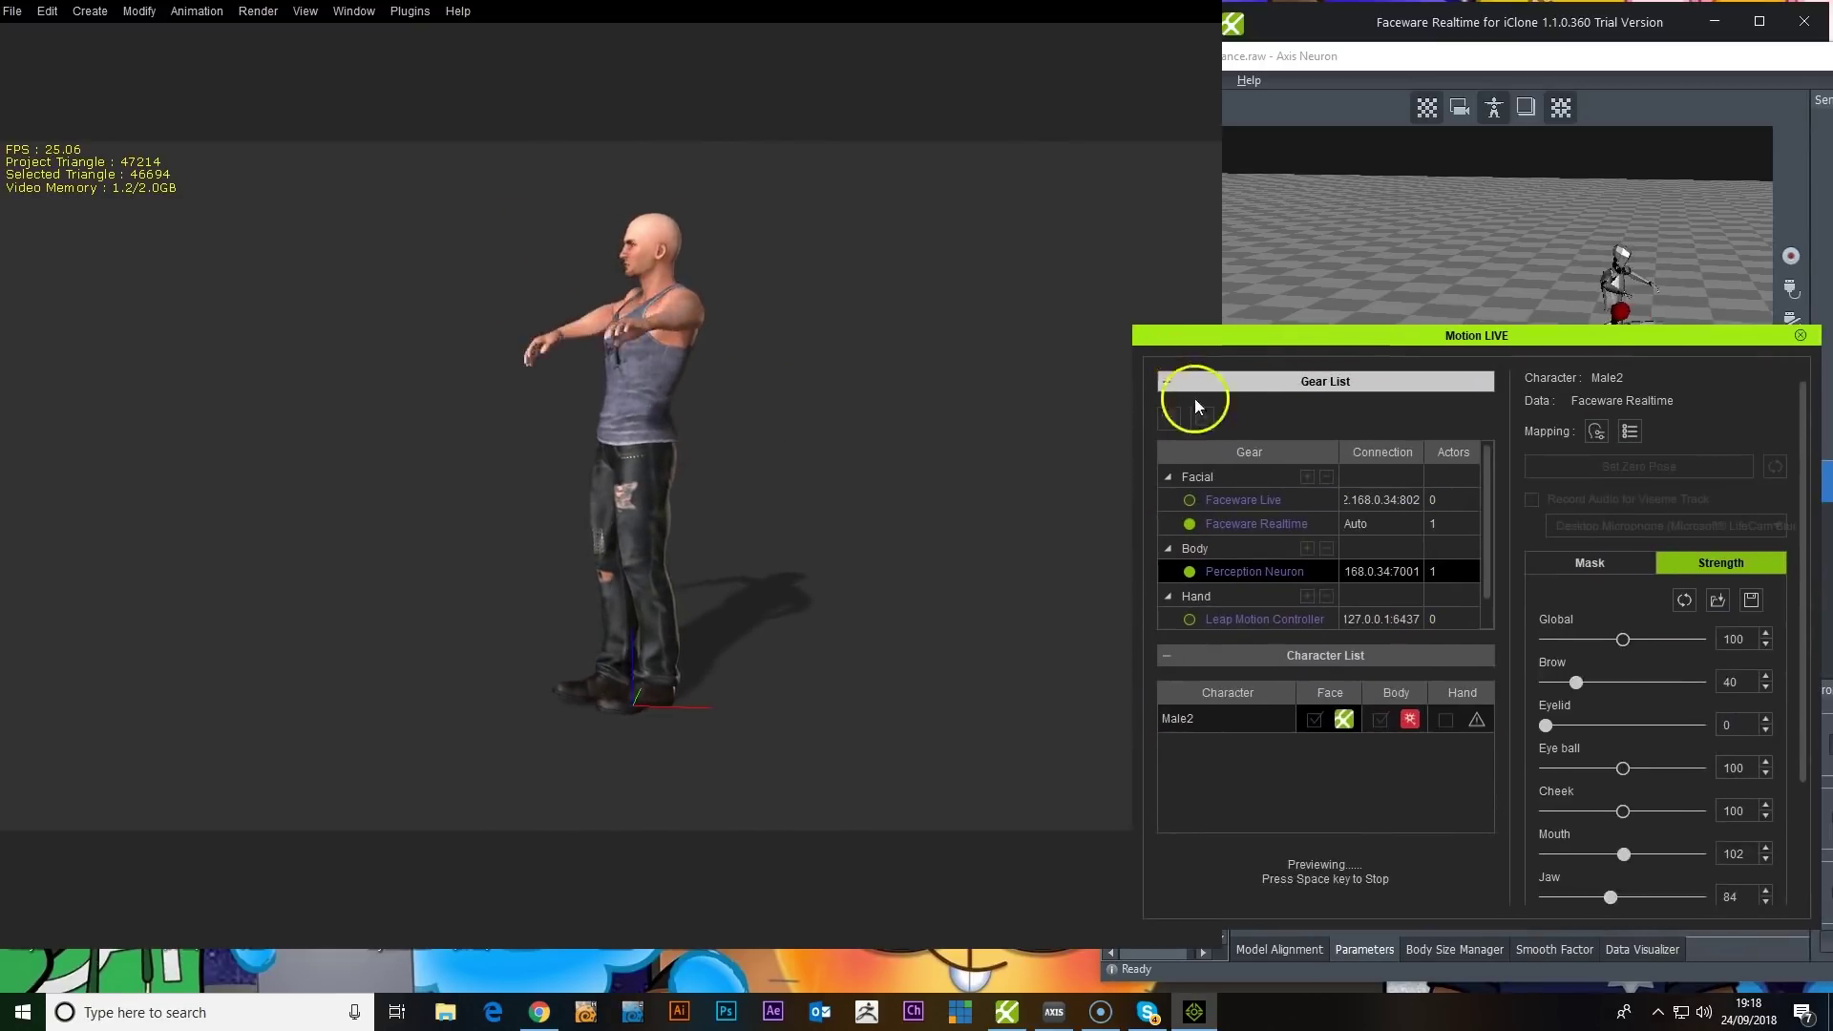
click(1410, 719)
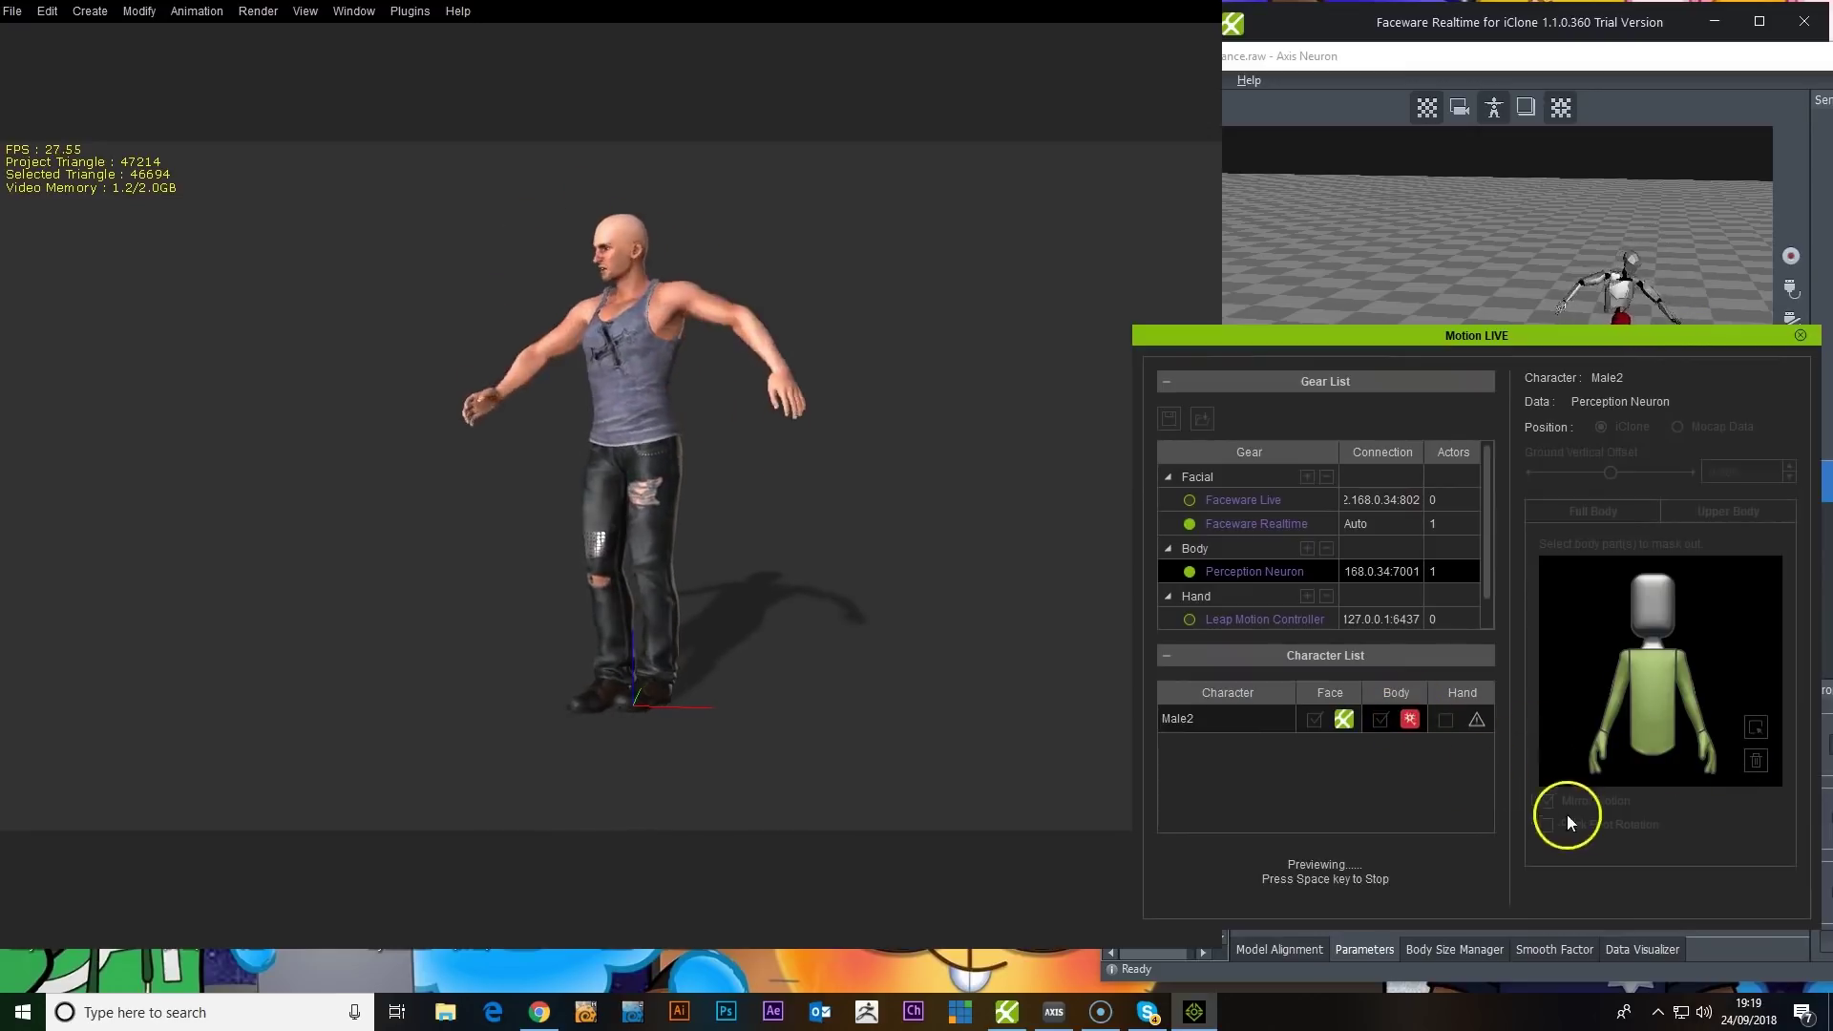
click(1567, 814)
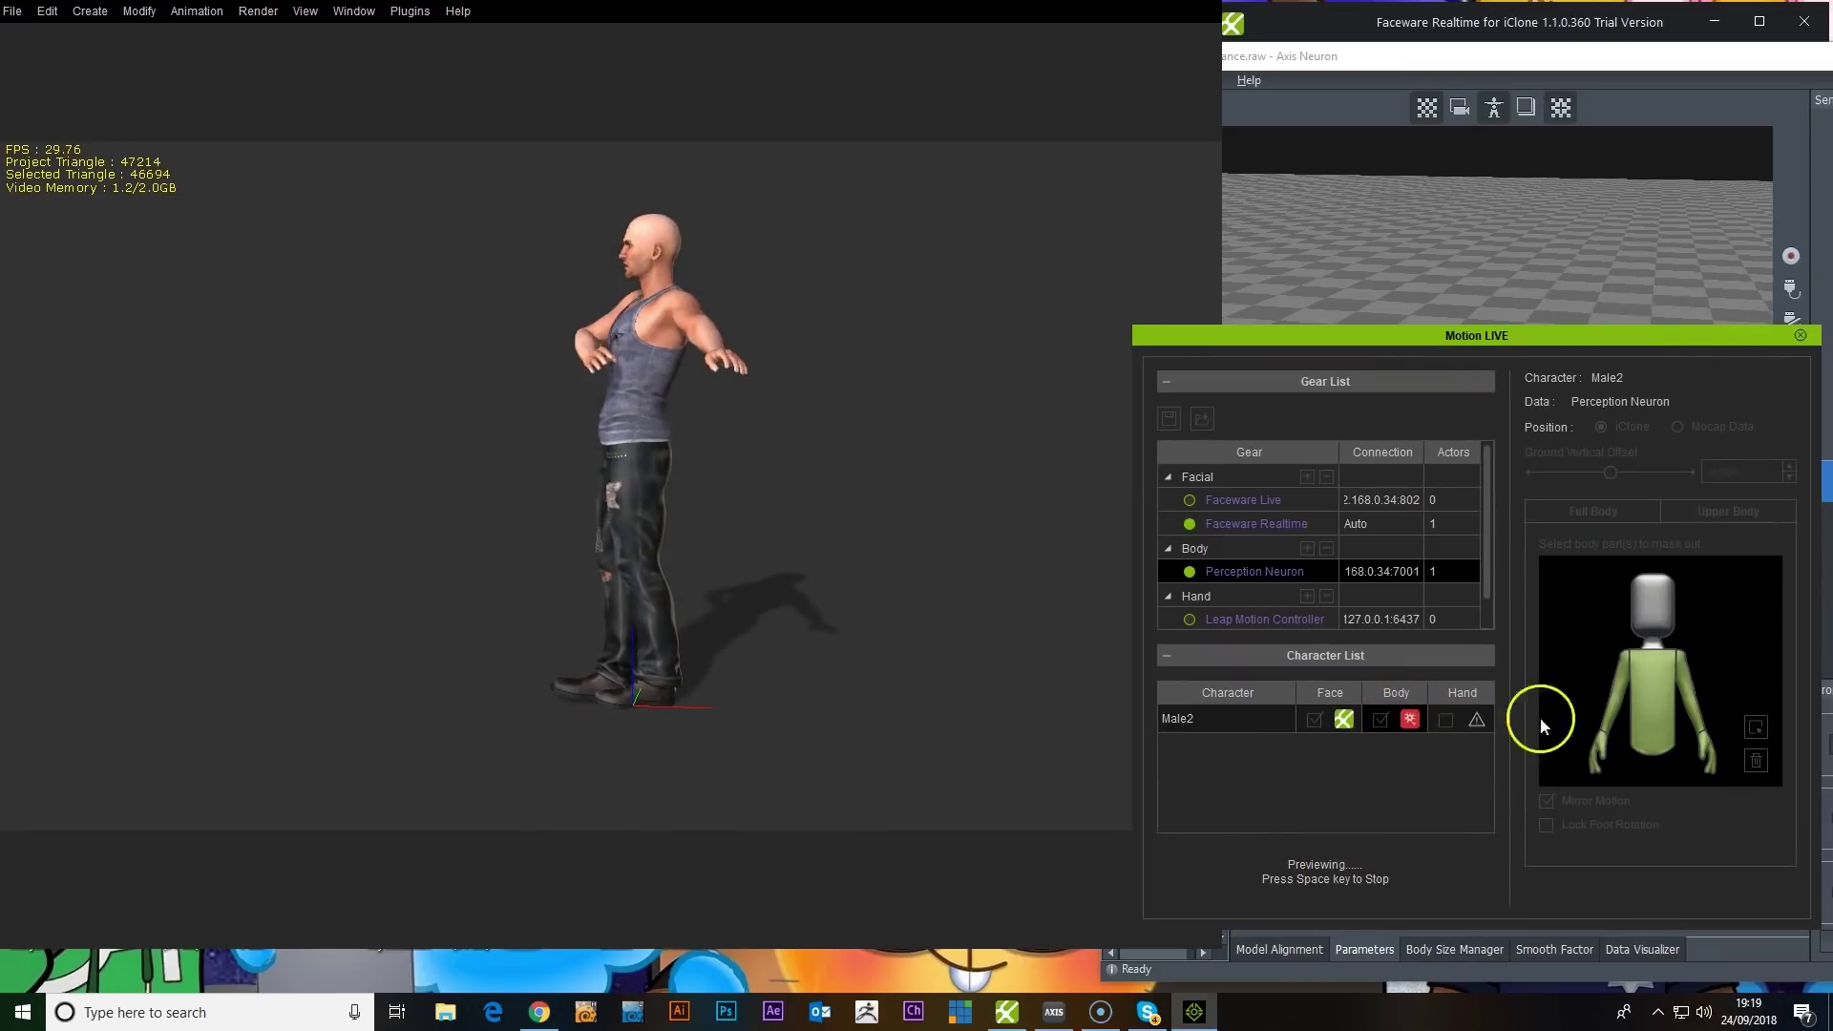
key(space)
click(1593, 512)
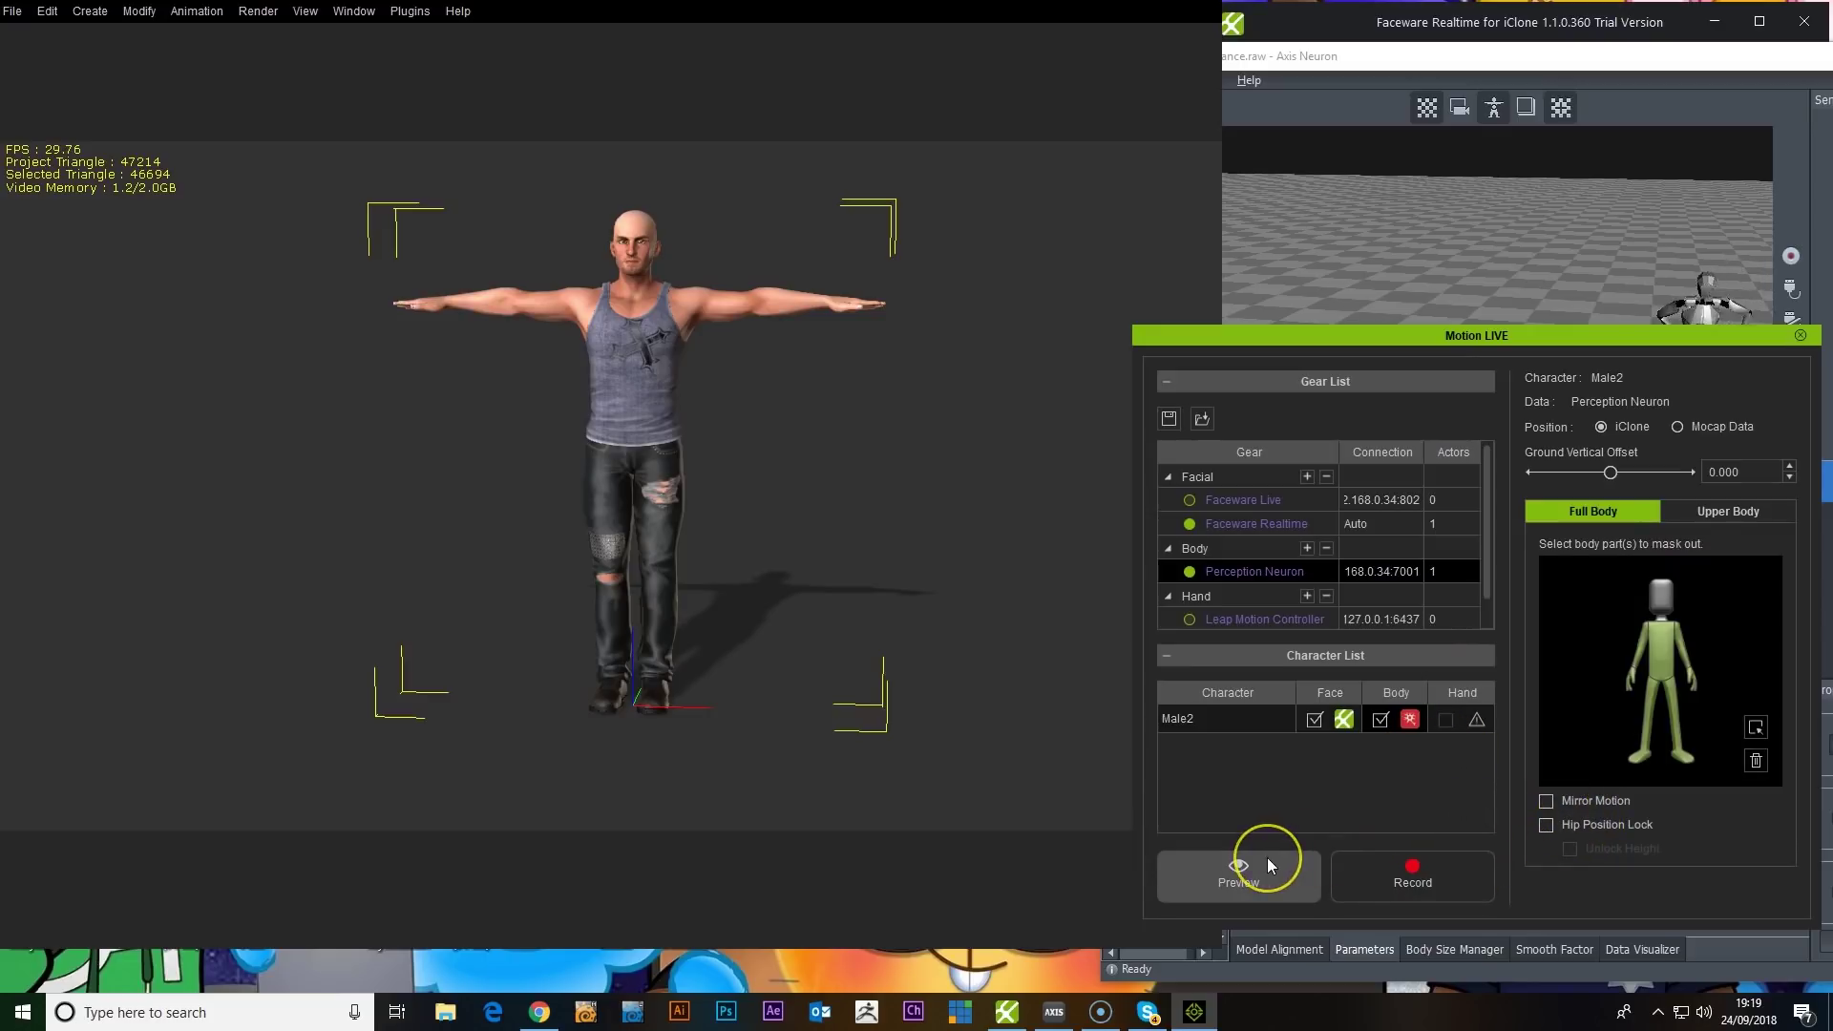
click(1749, 651)
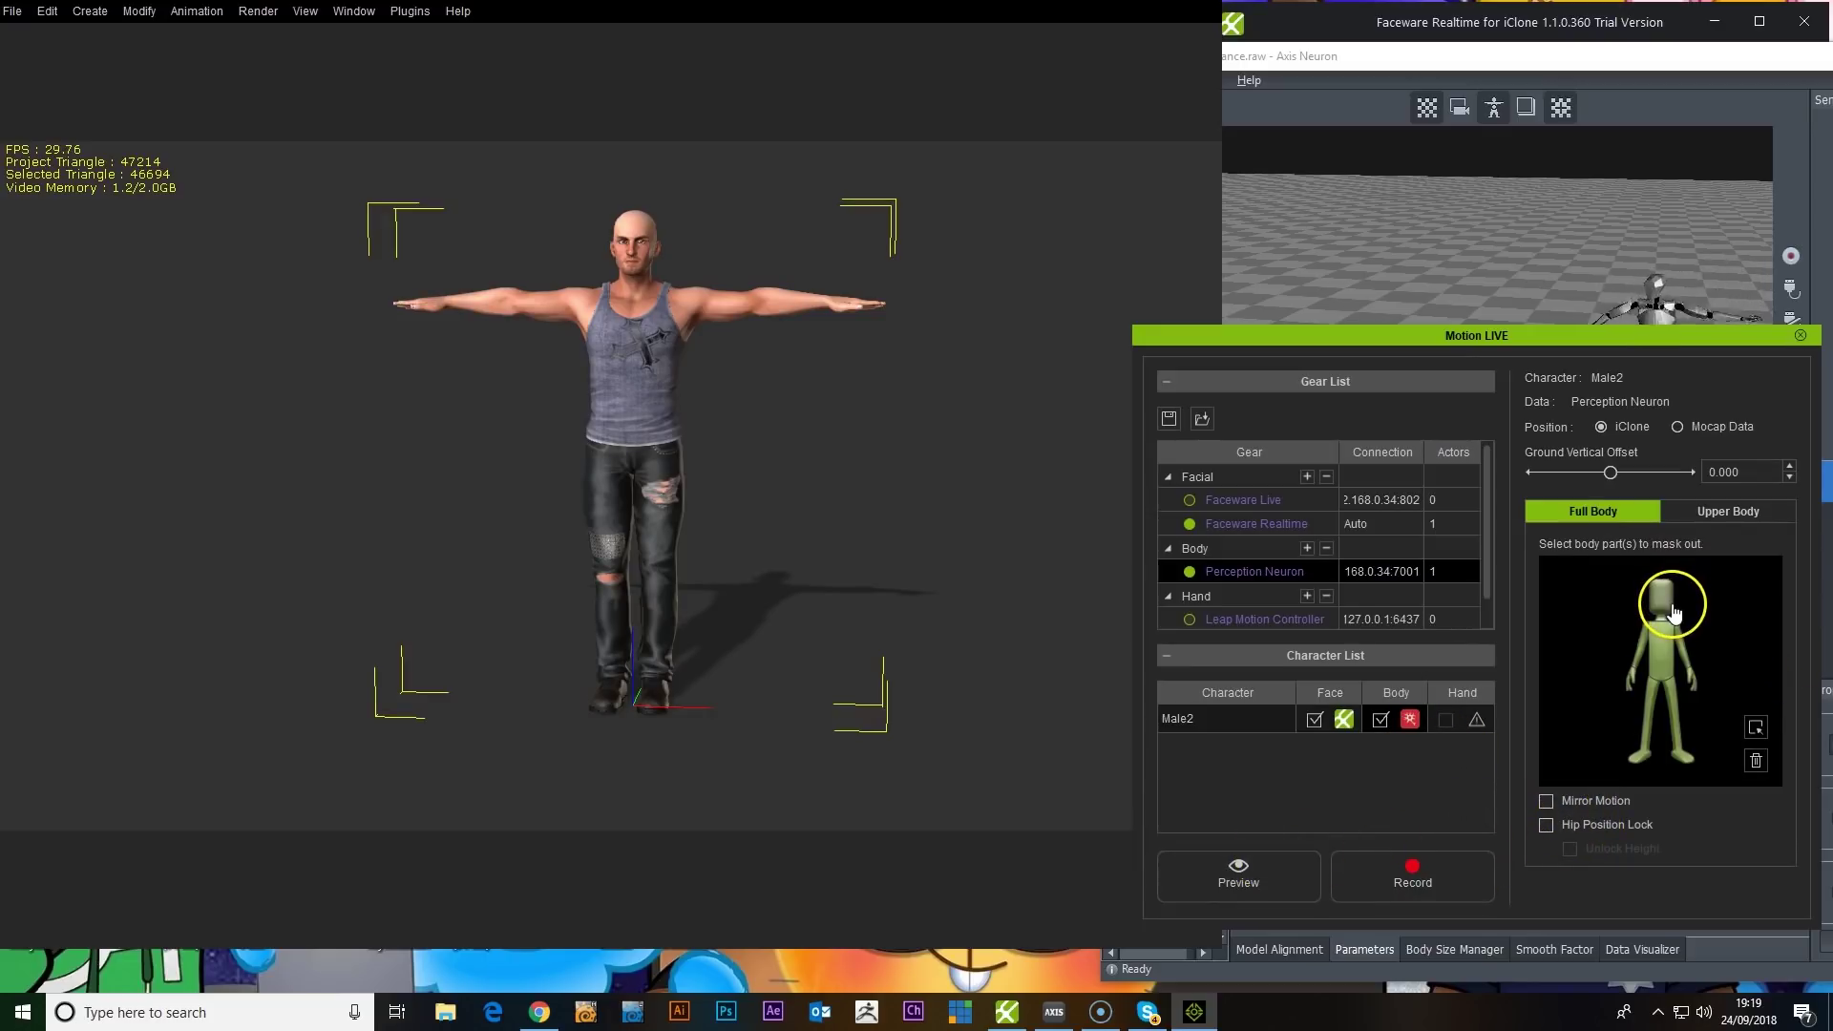
click(1260, 871)
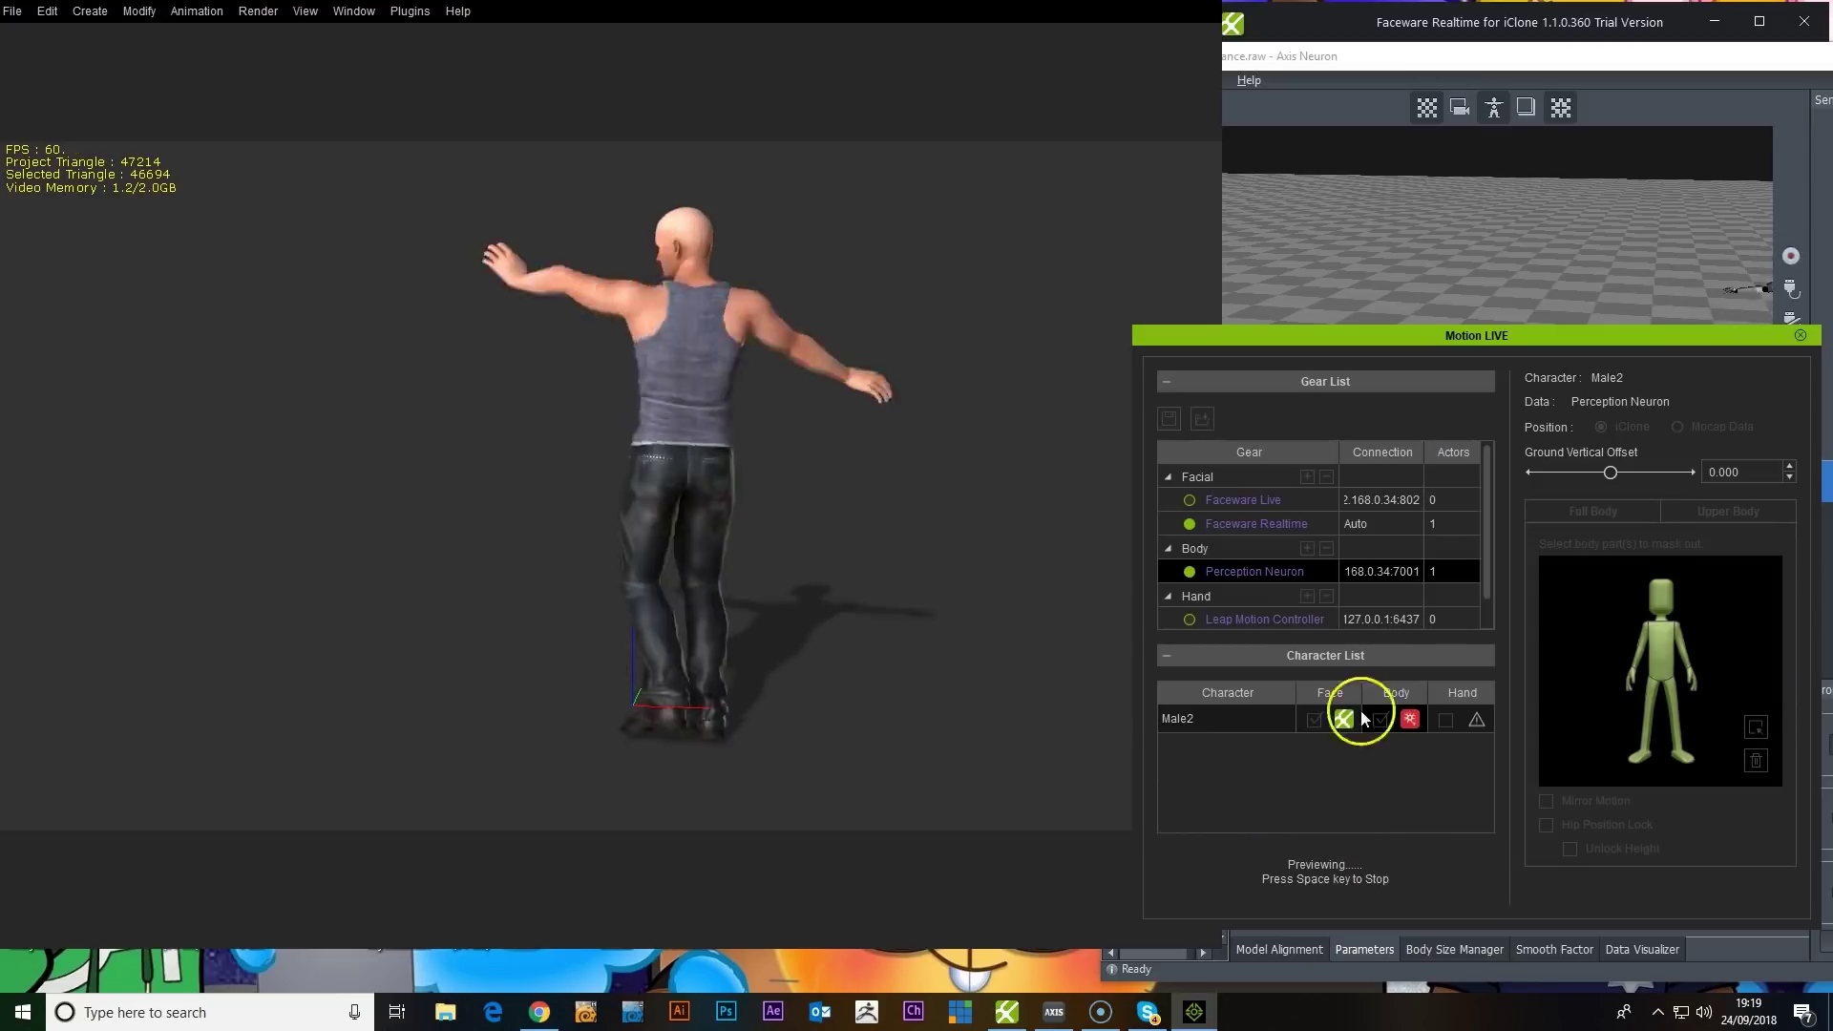
drag(1467, 335, 1795, 623)
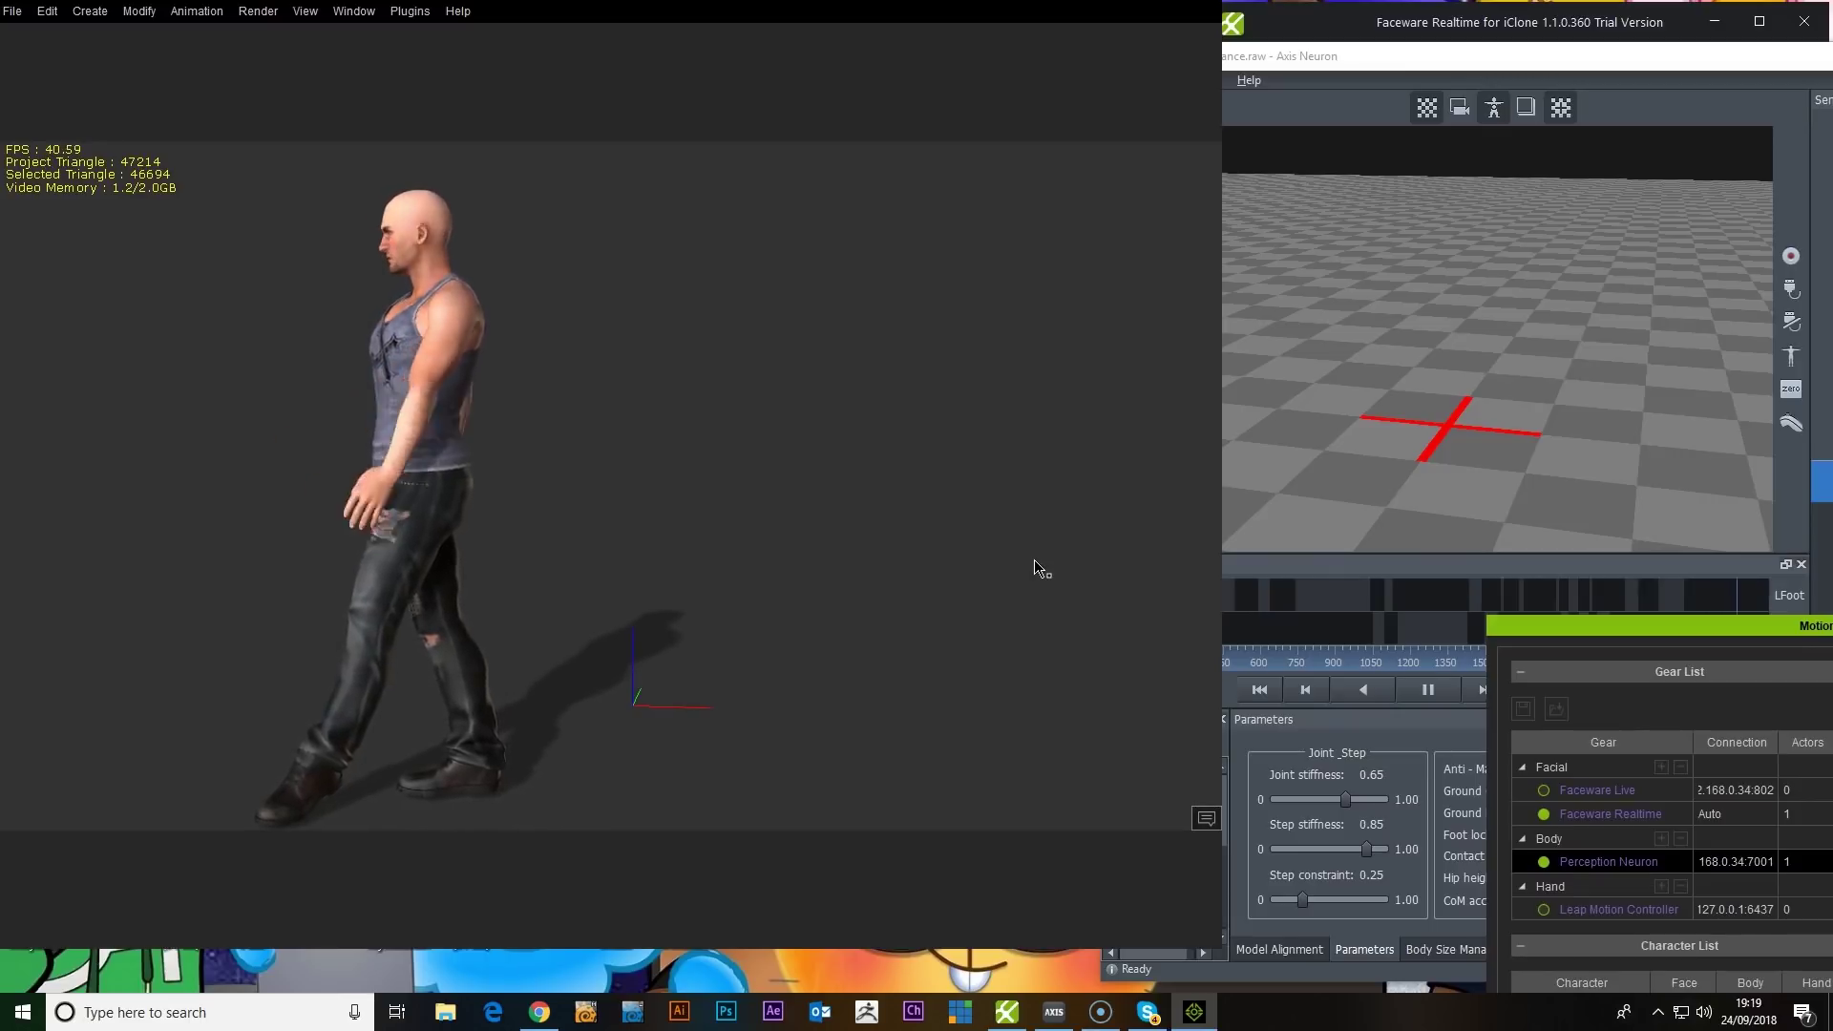
click(1003, 562)
Step: Scrub the Axis Neuron take back and forth, then resume playback
click(1277, 567)
drag(1275, 563, 1164, 607)
click(1478, 724)
click(1430, 690)
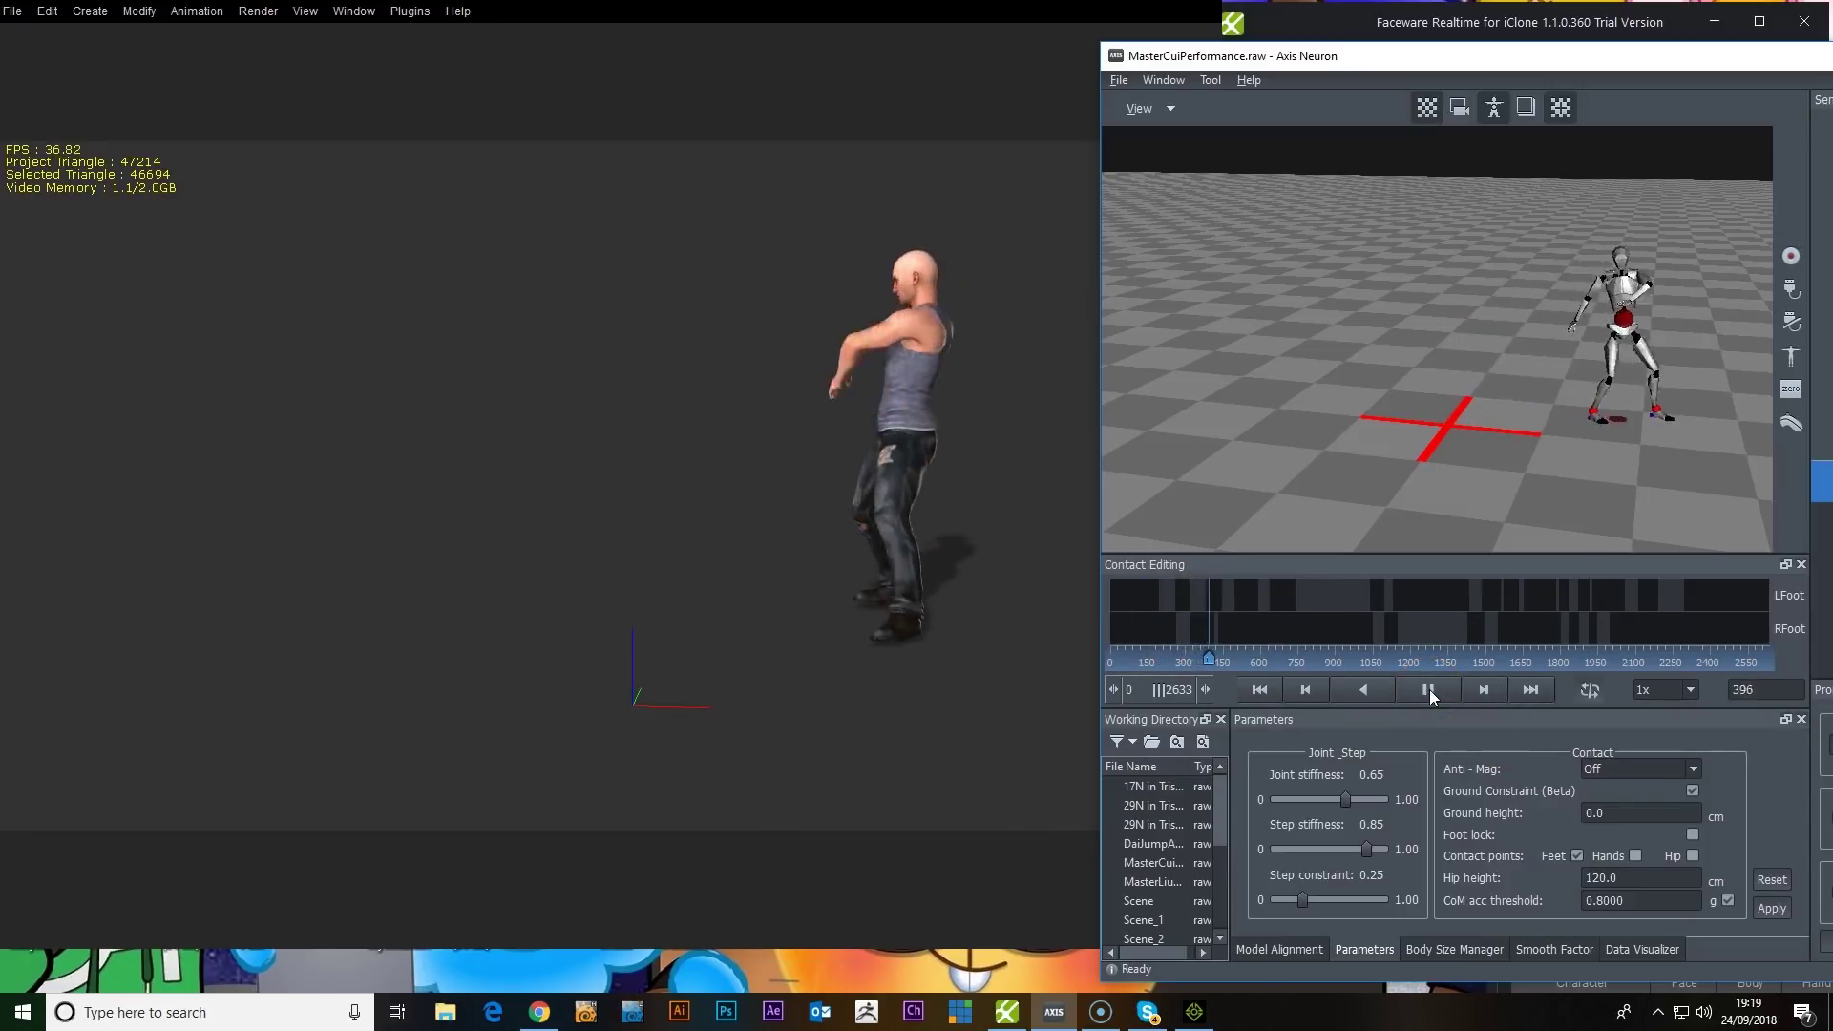
click(1373, 701)
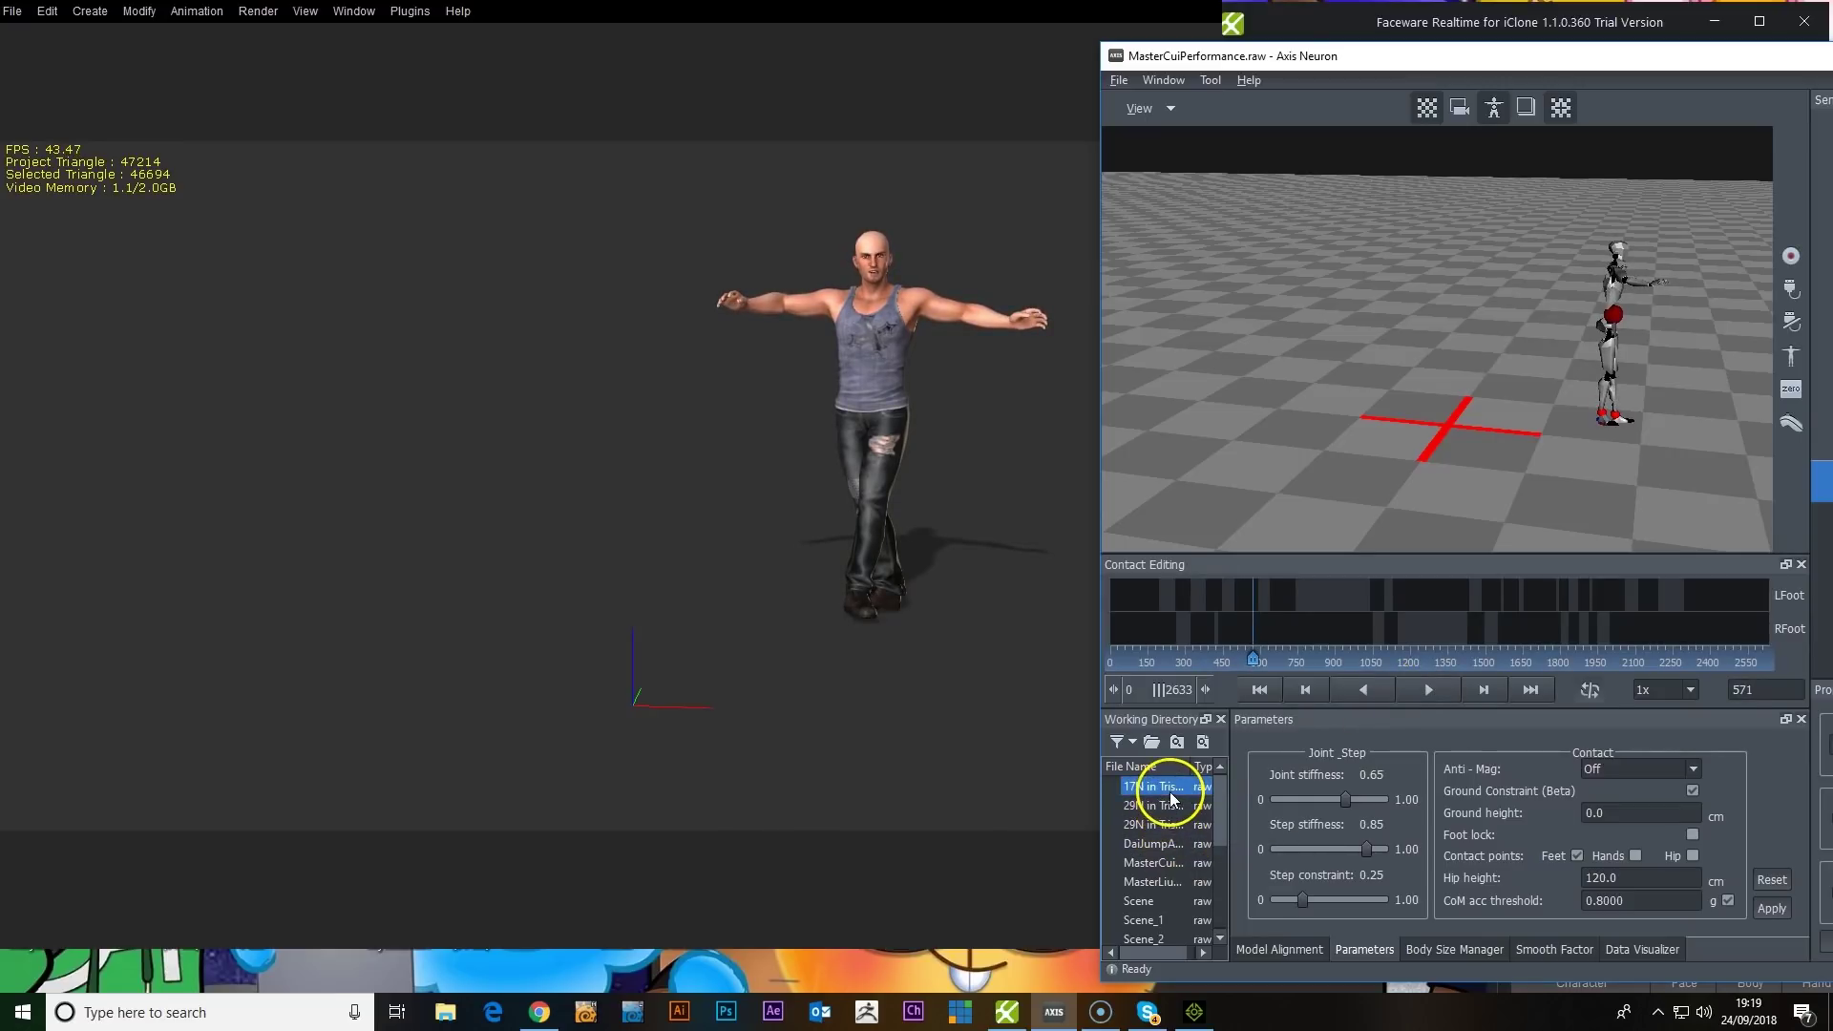
Step: Load and play the 29N take, then raise iClone's Motion LIVE panel above Axis Neuron
double_click(1222, 806)
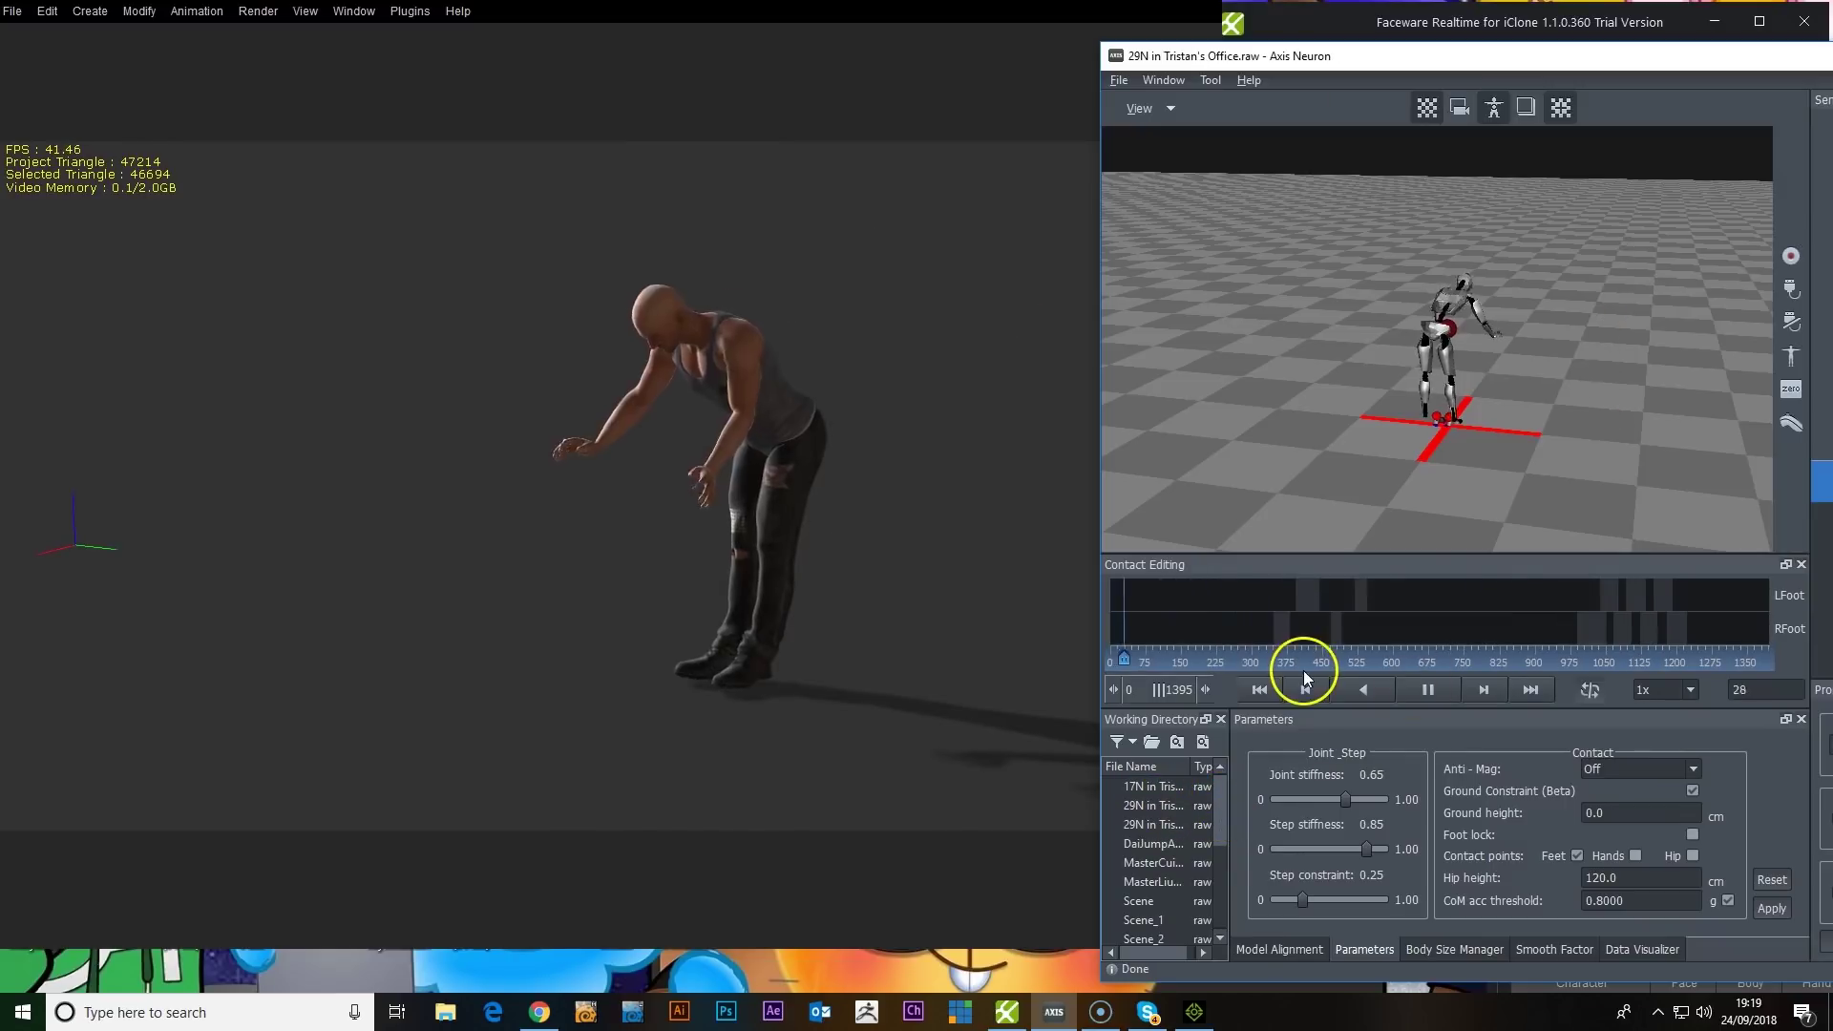
click(752, 524)
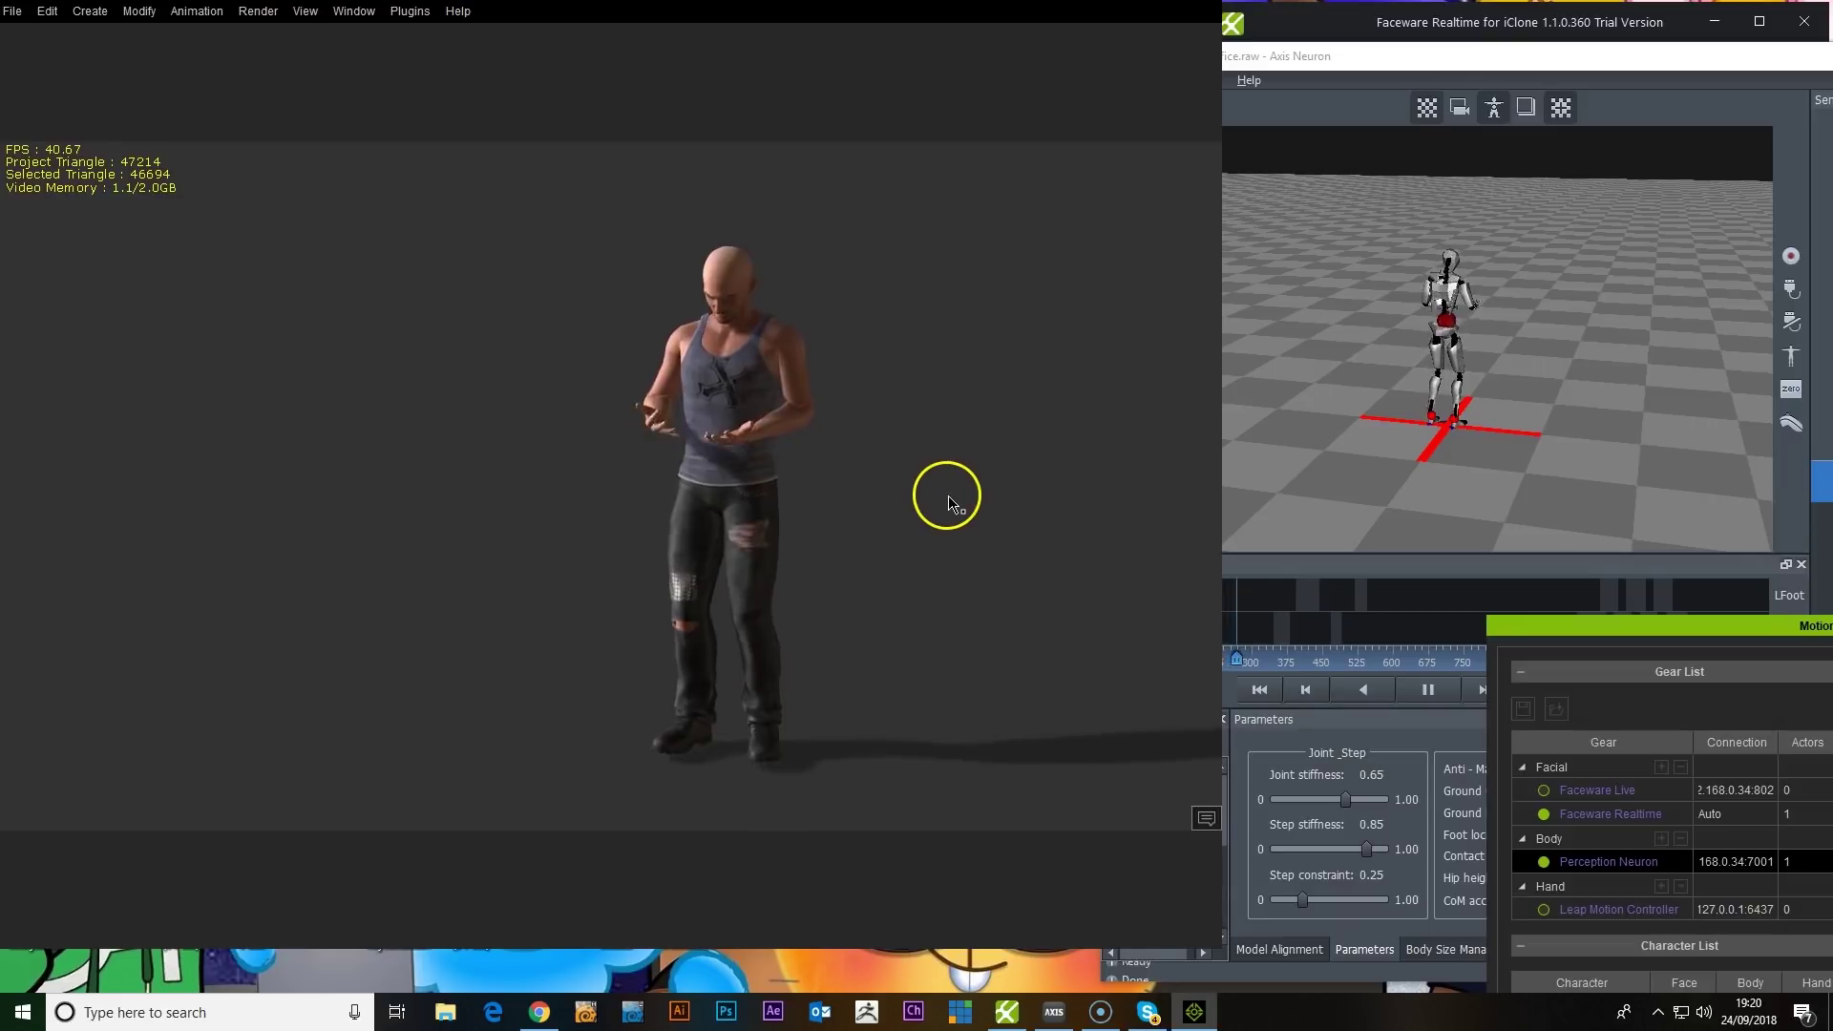
scroll(946, 492, up, 3)
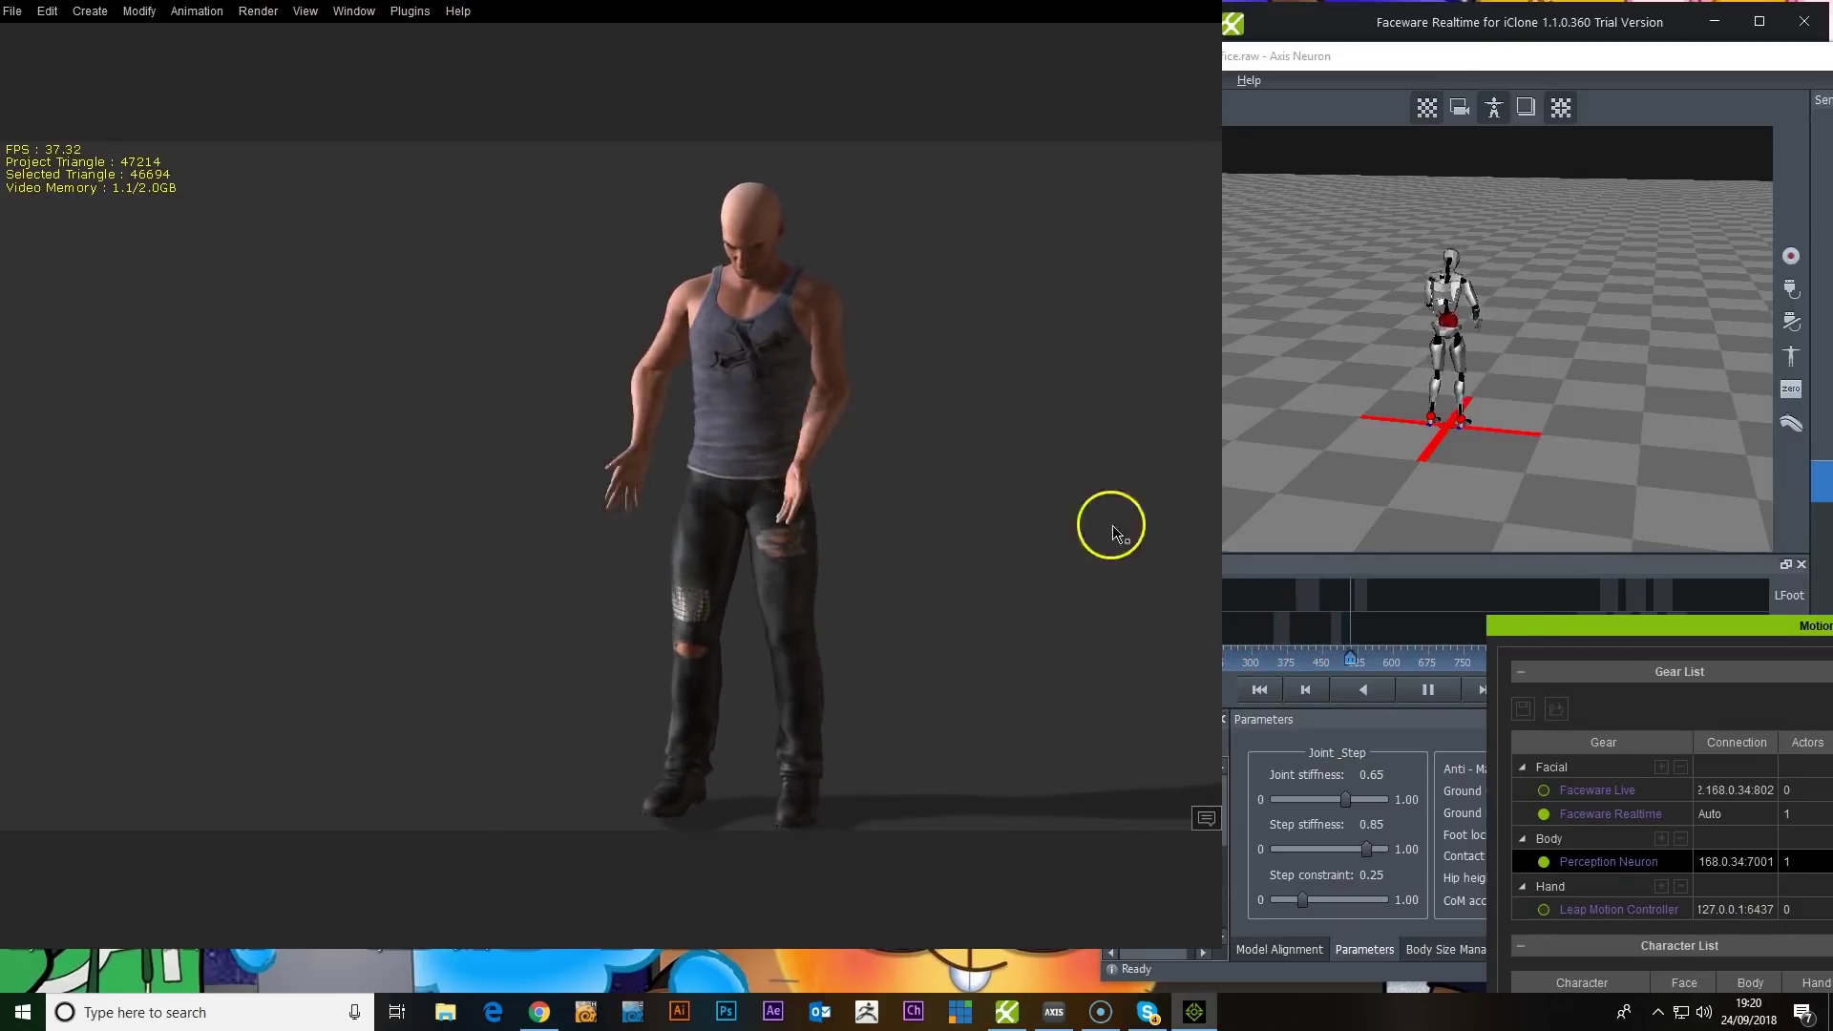
drag(1654, 628, 1585, 912)
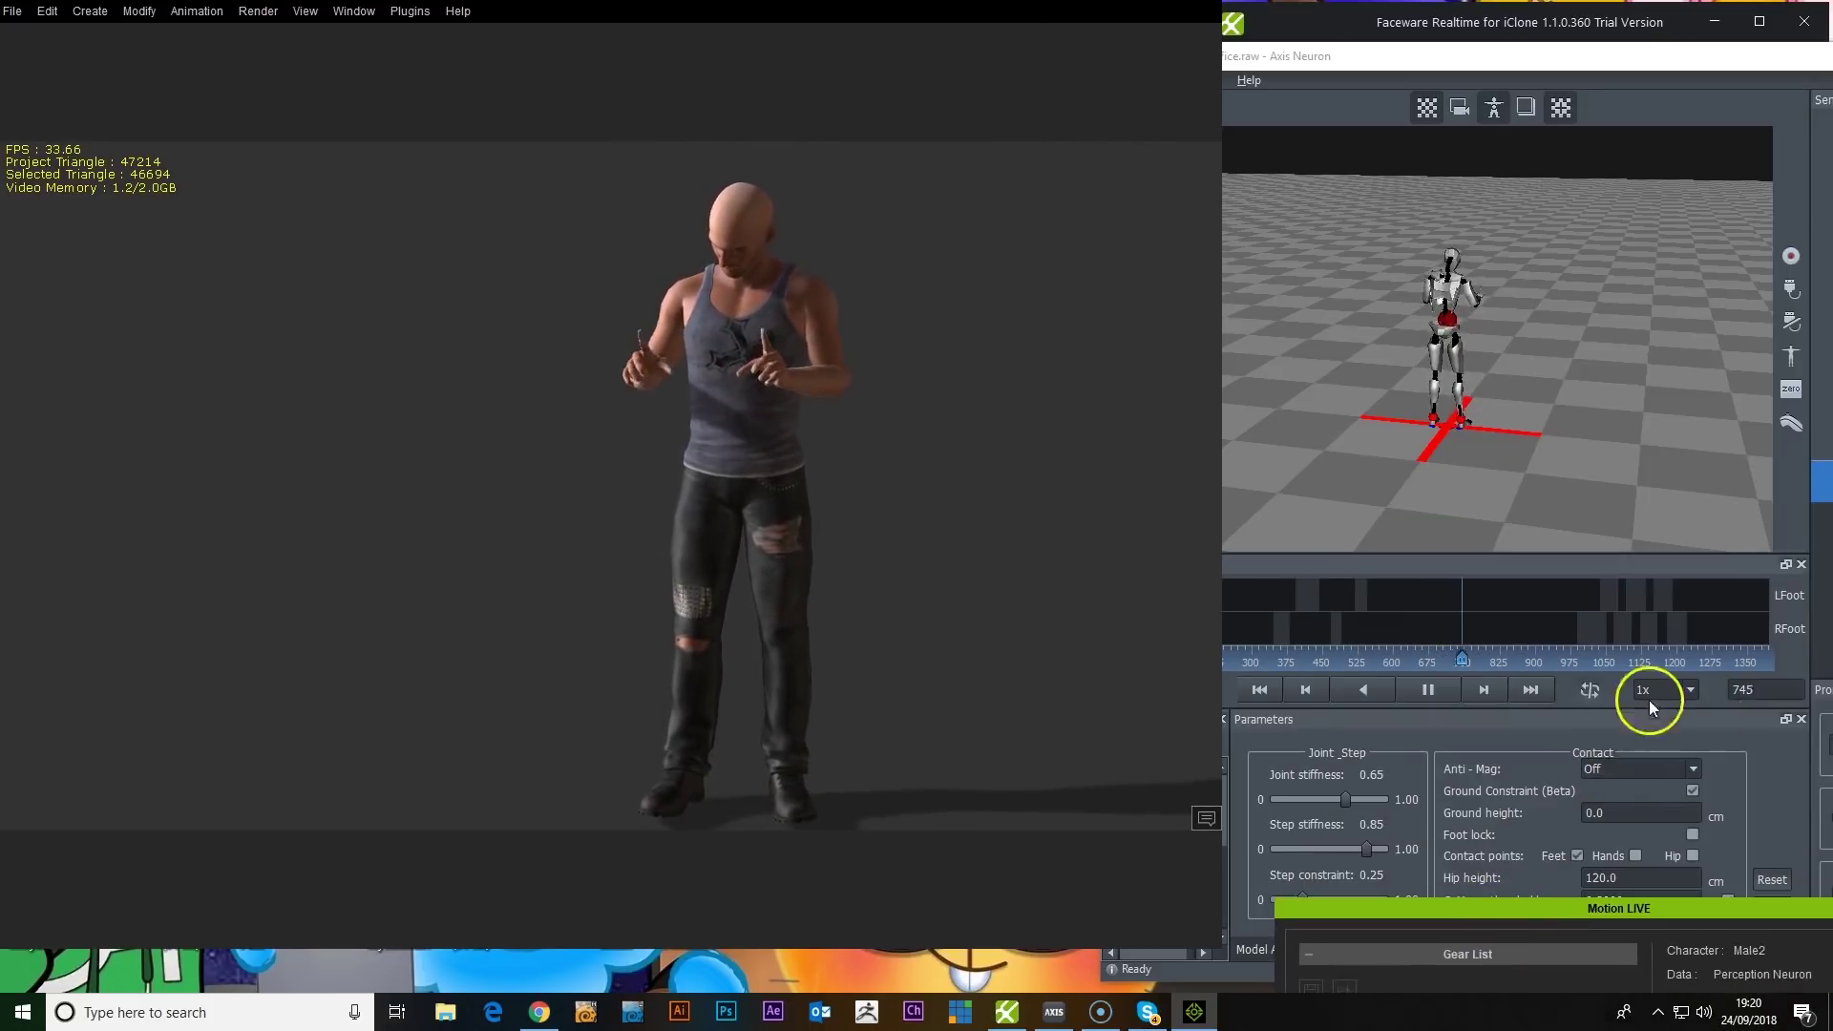
click(1605, 783)
click(1019, 255)
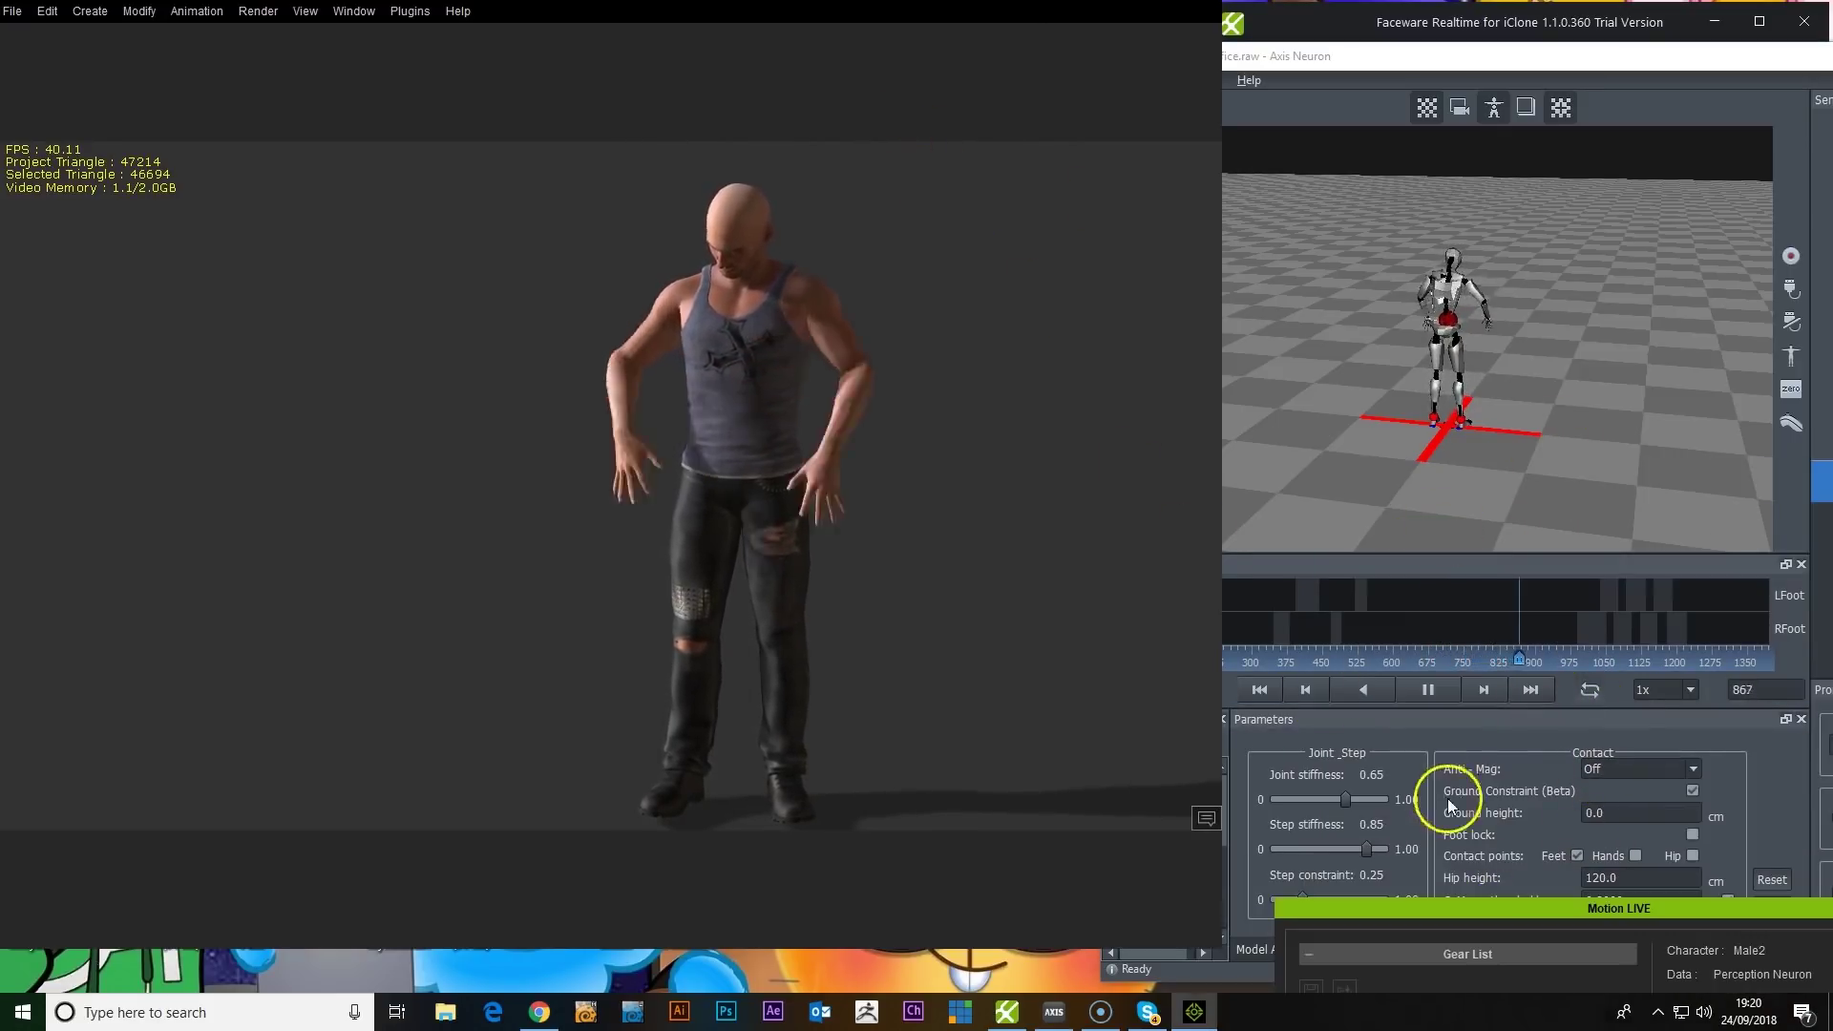
drag(1534, 908, 1458, 398)
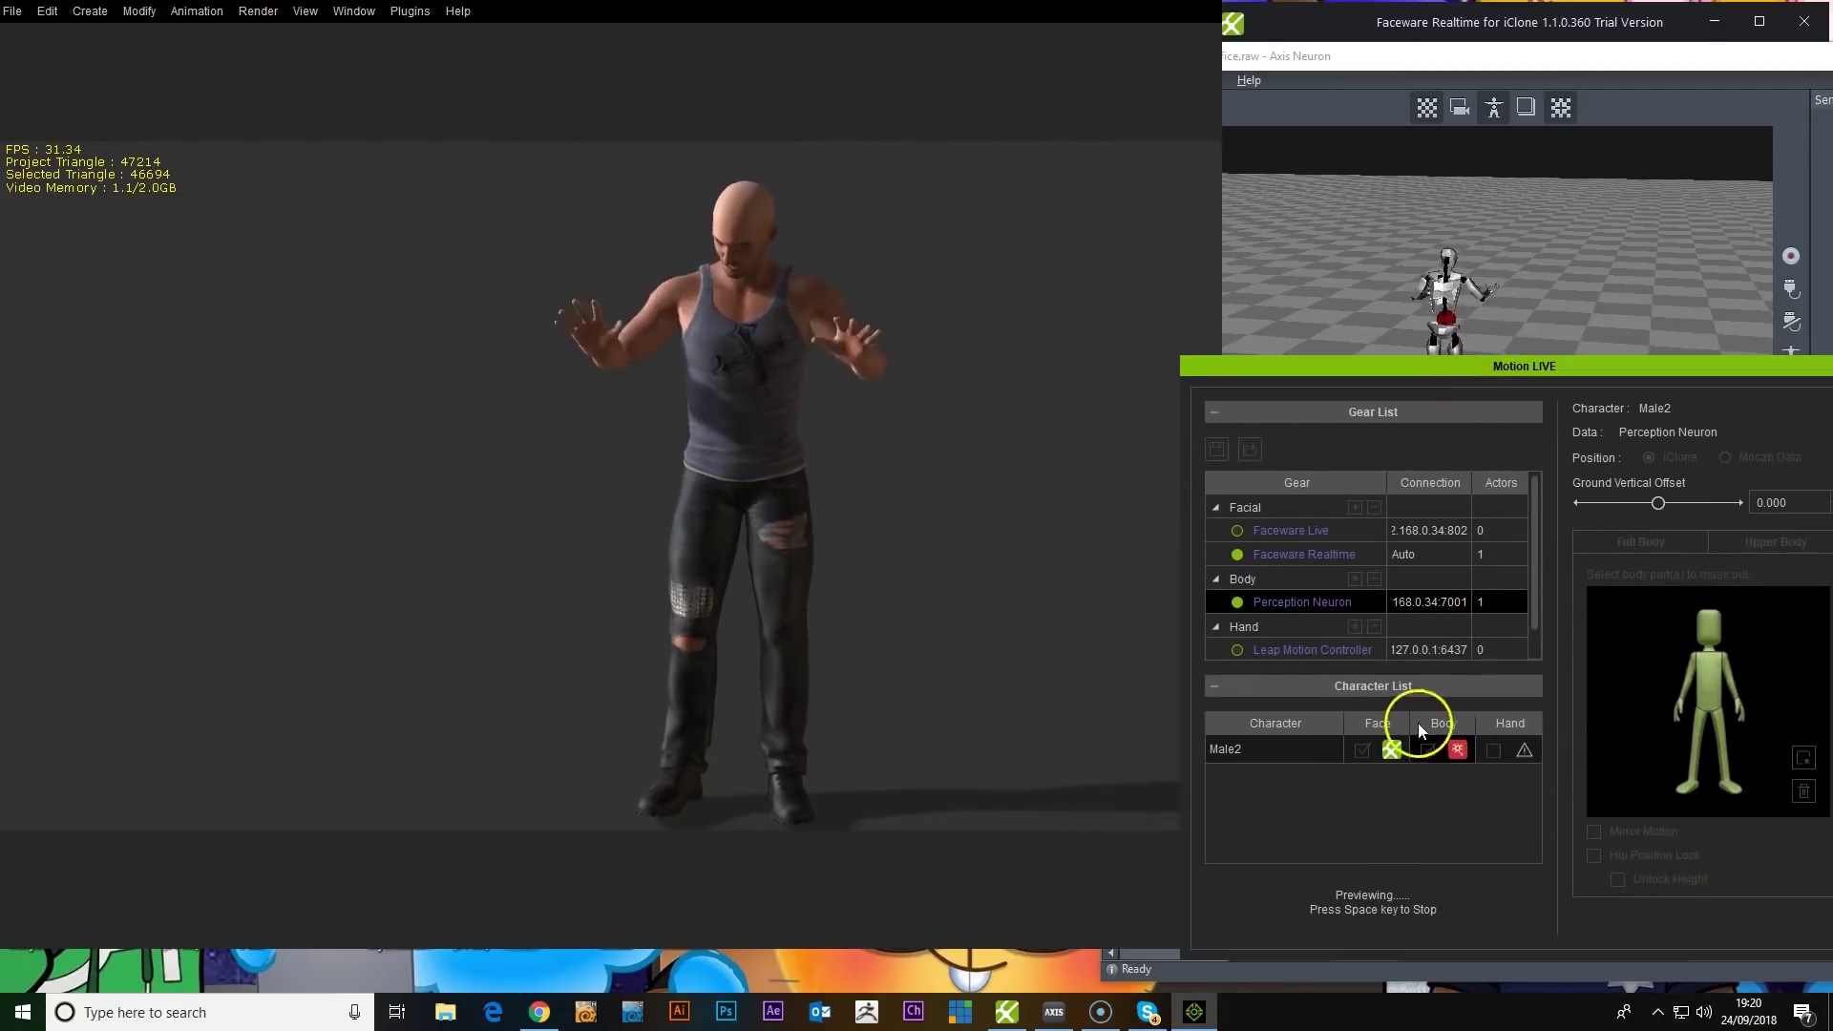
Step: Restart Male2's live body preview, move the panel down, and open Window > Workspace
click(1452, 728)
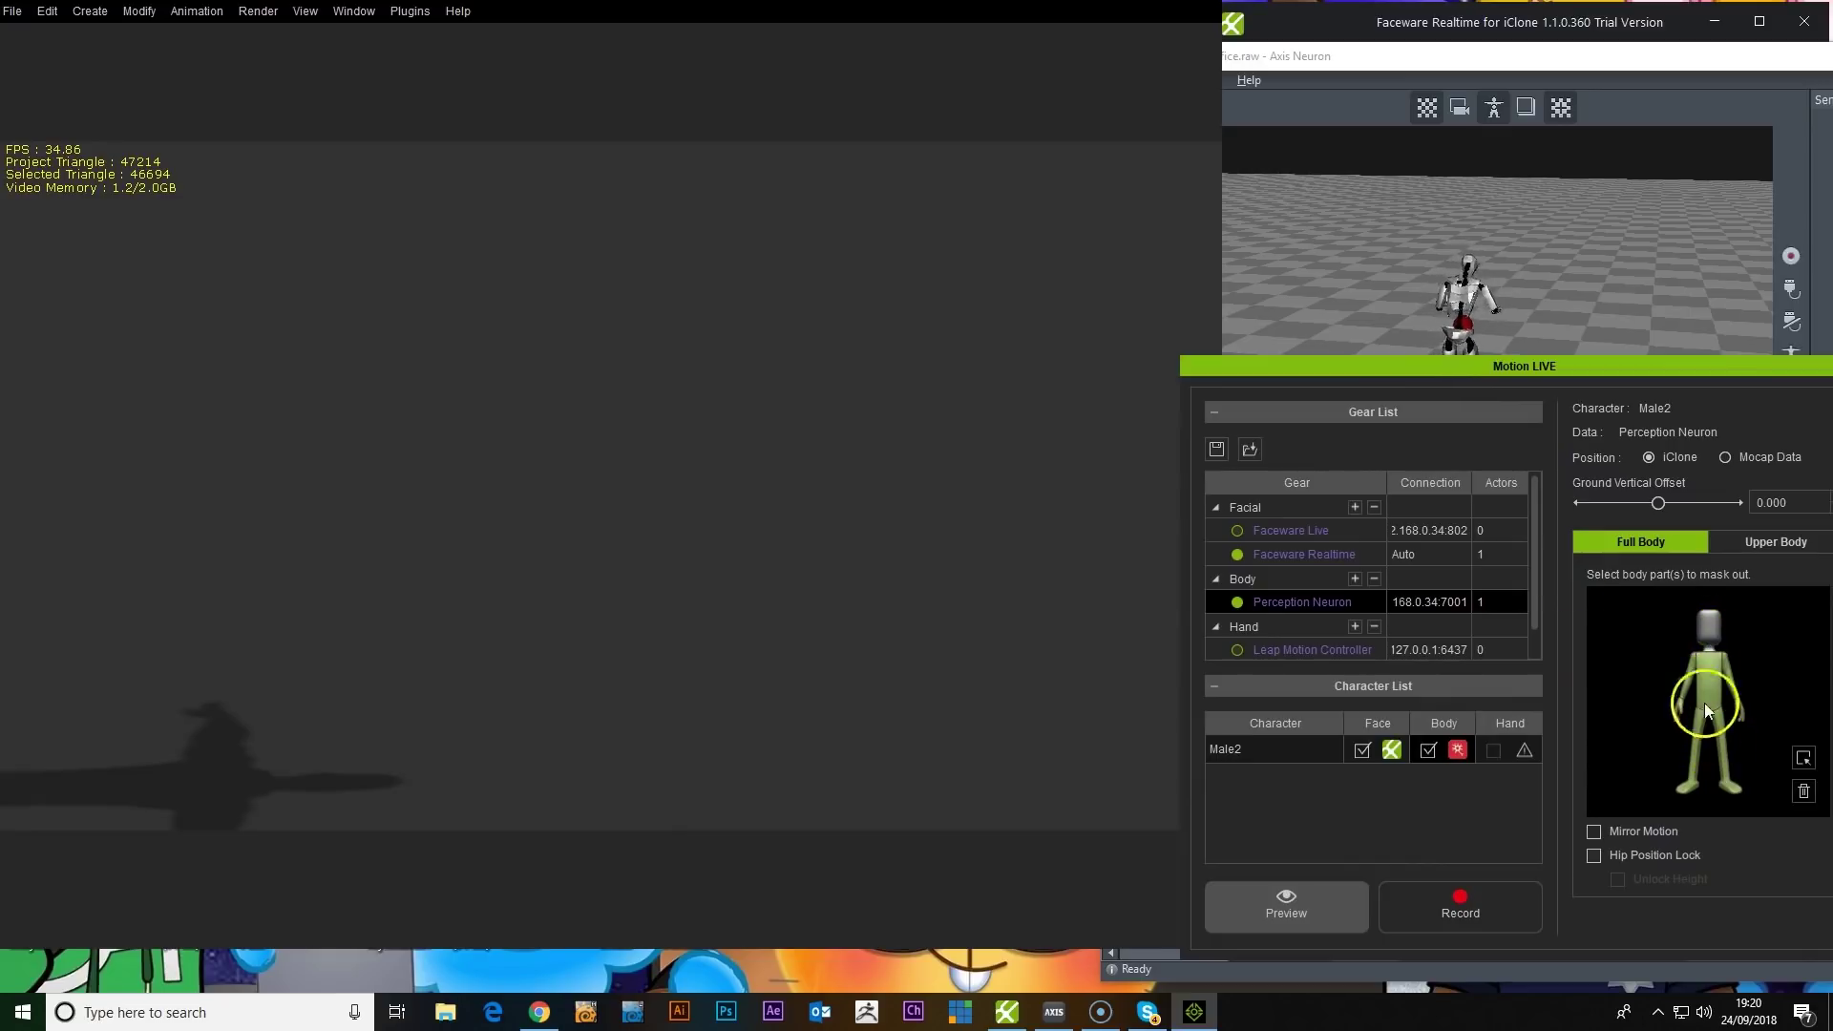
drag(1382, 385, 1497, 747)
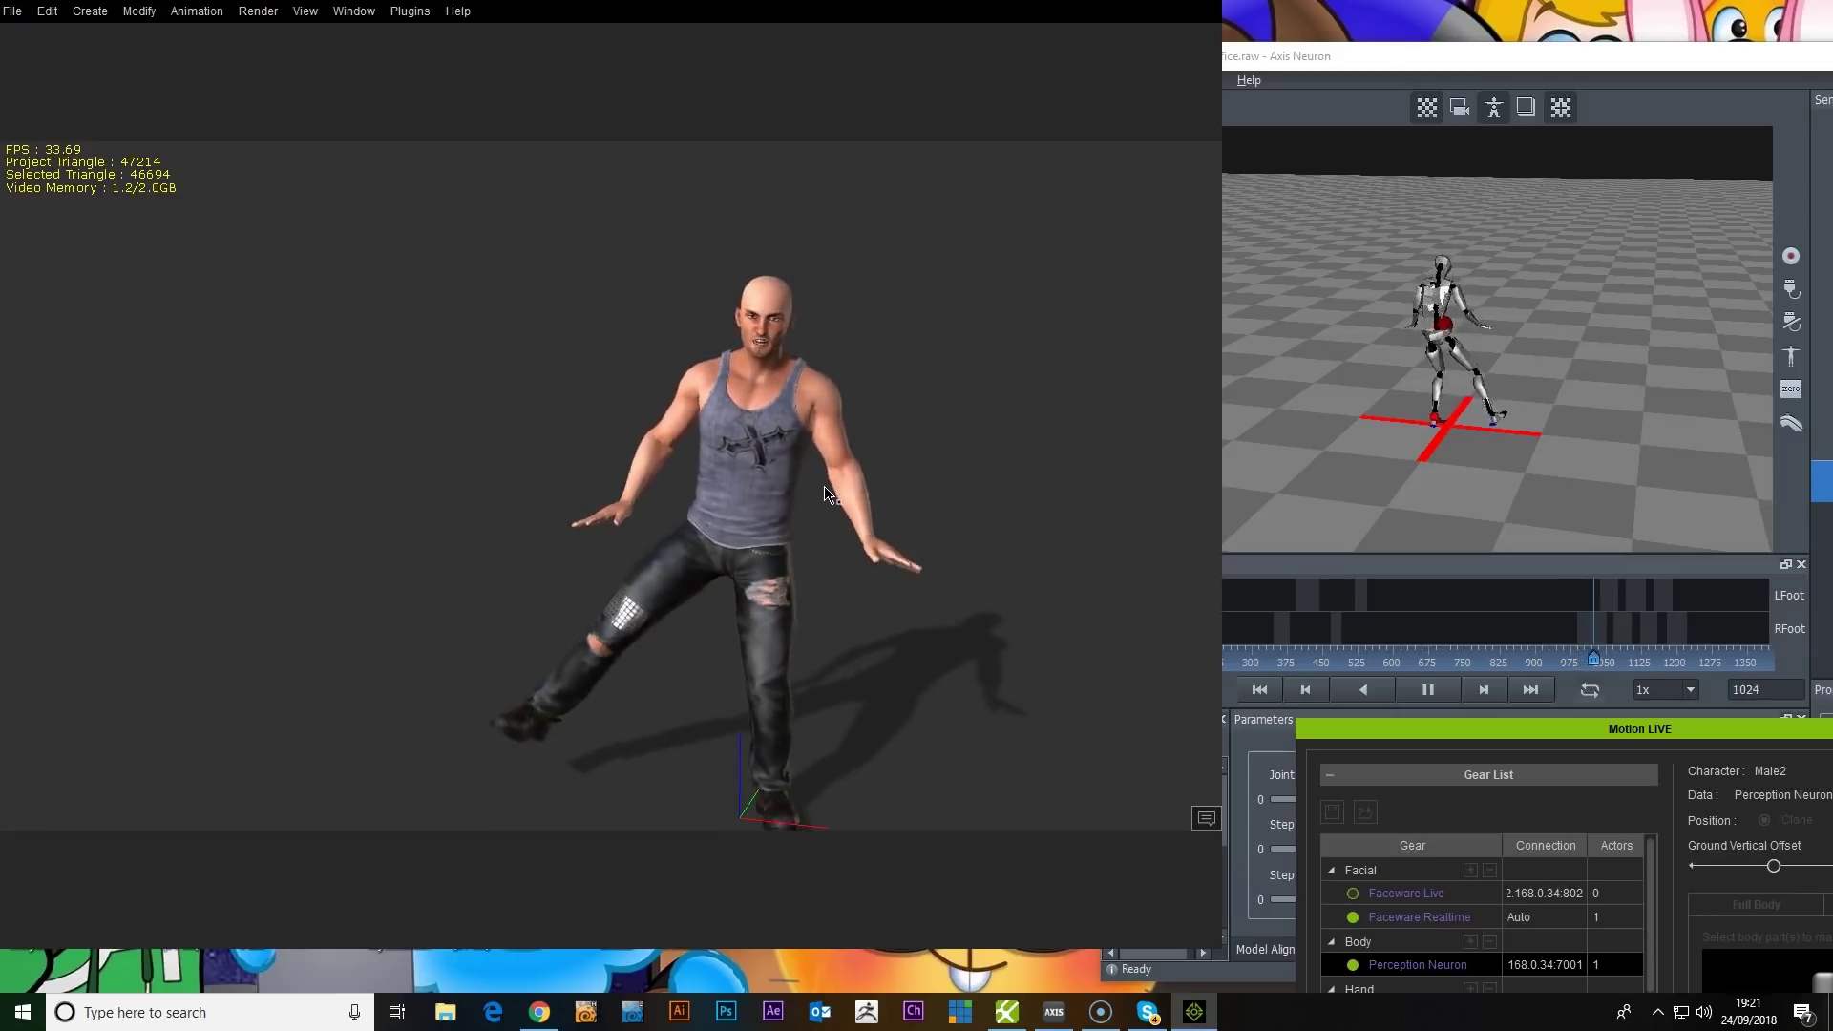
click(858, 516)
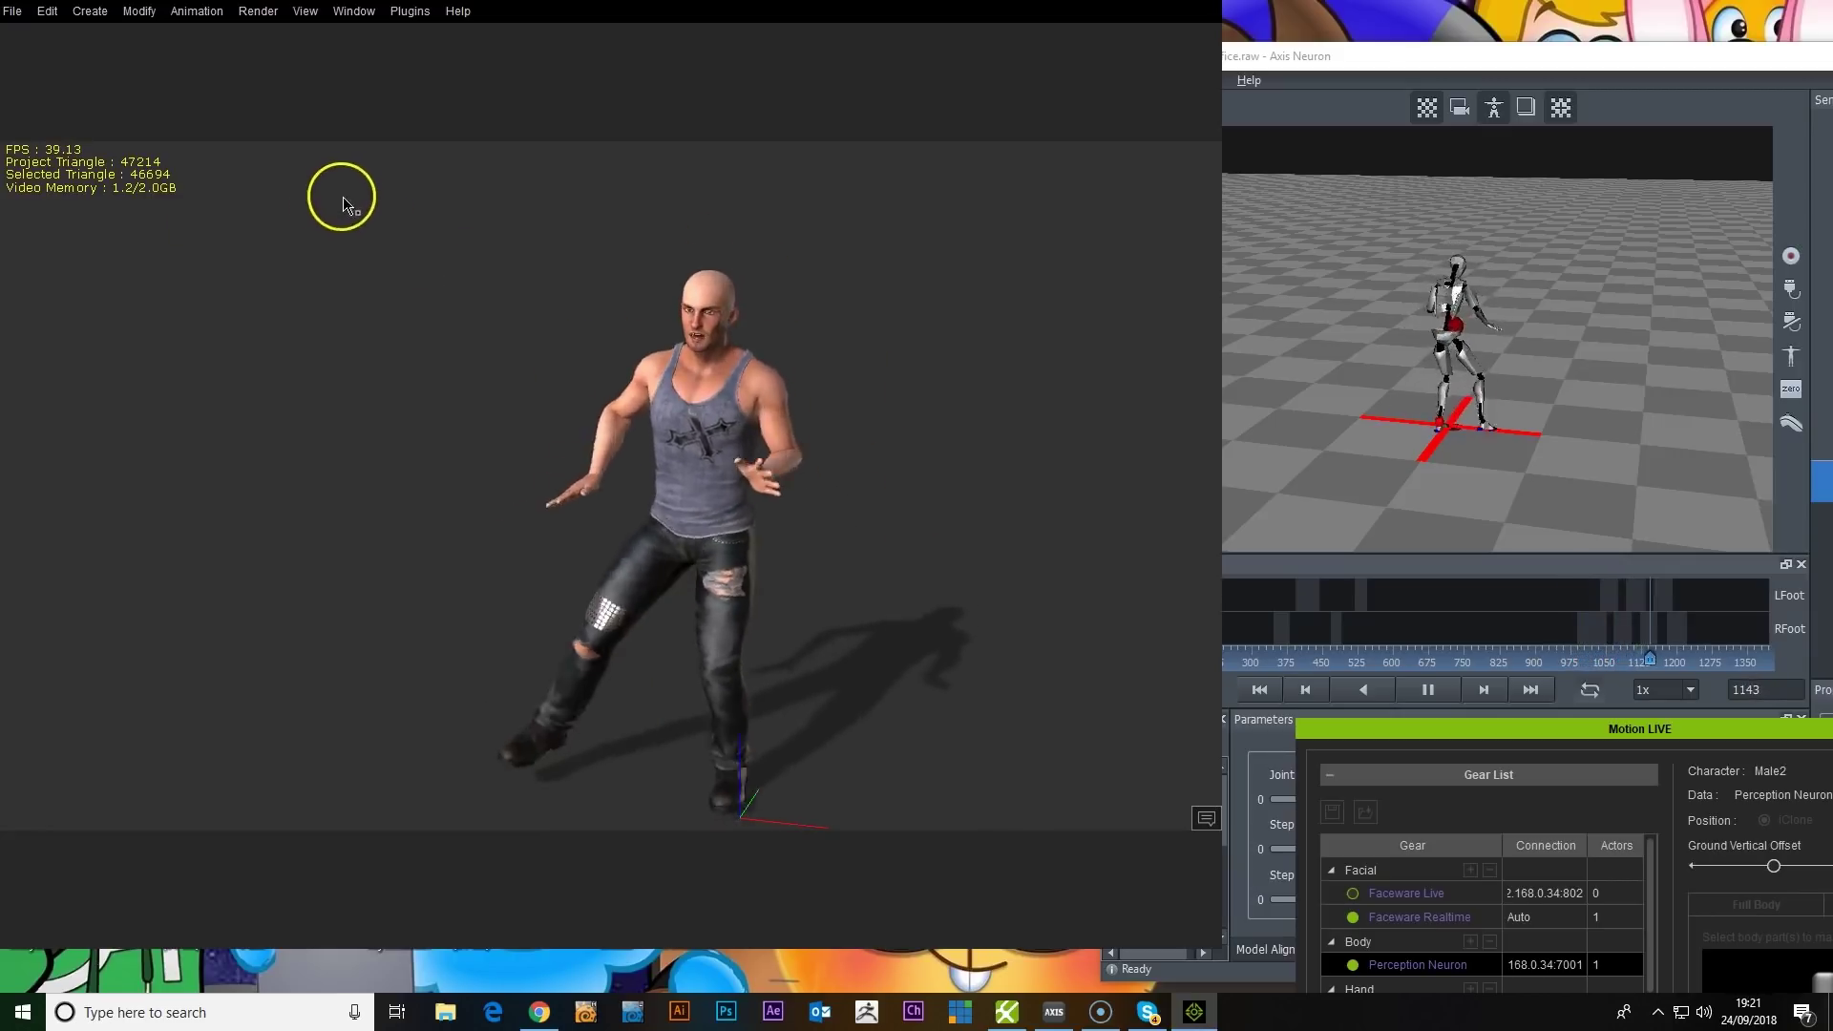
click(358, 11)
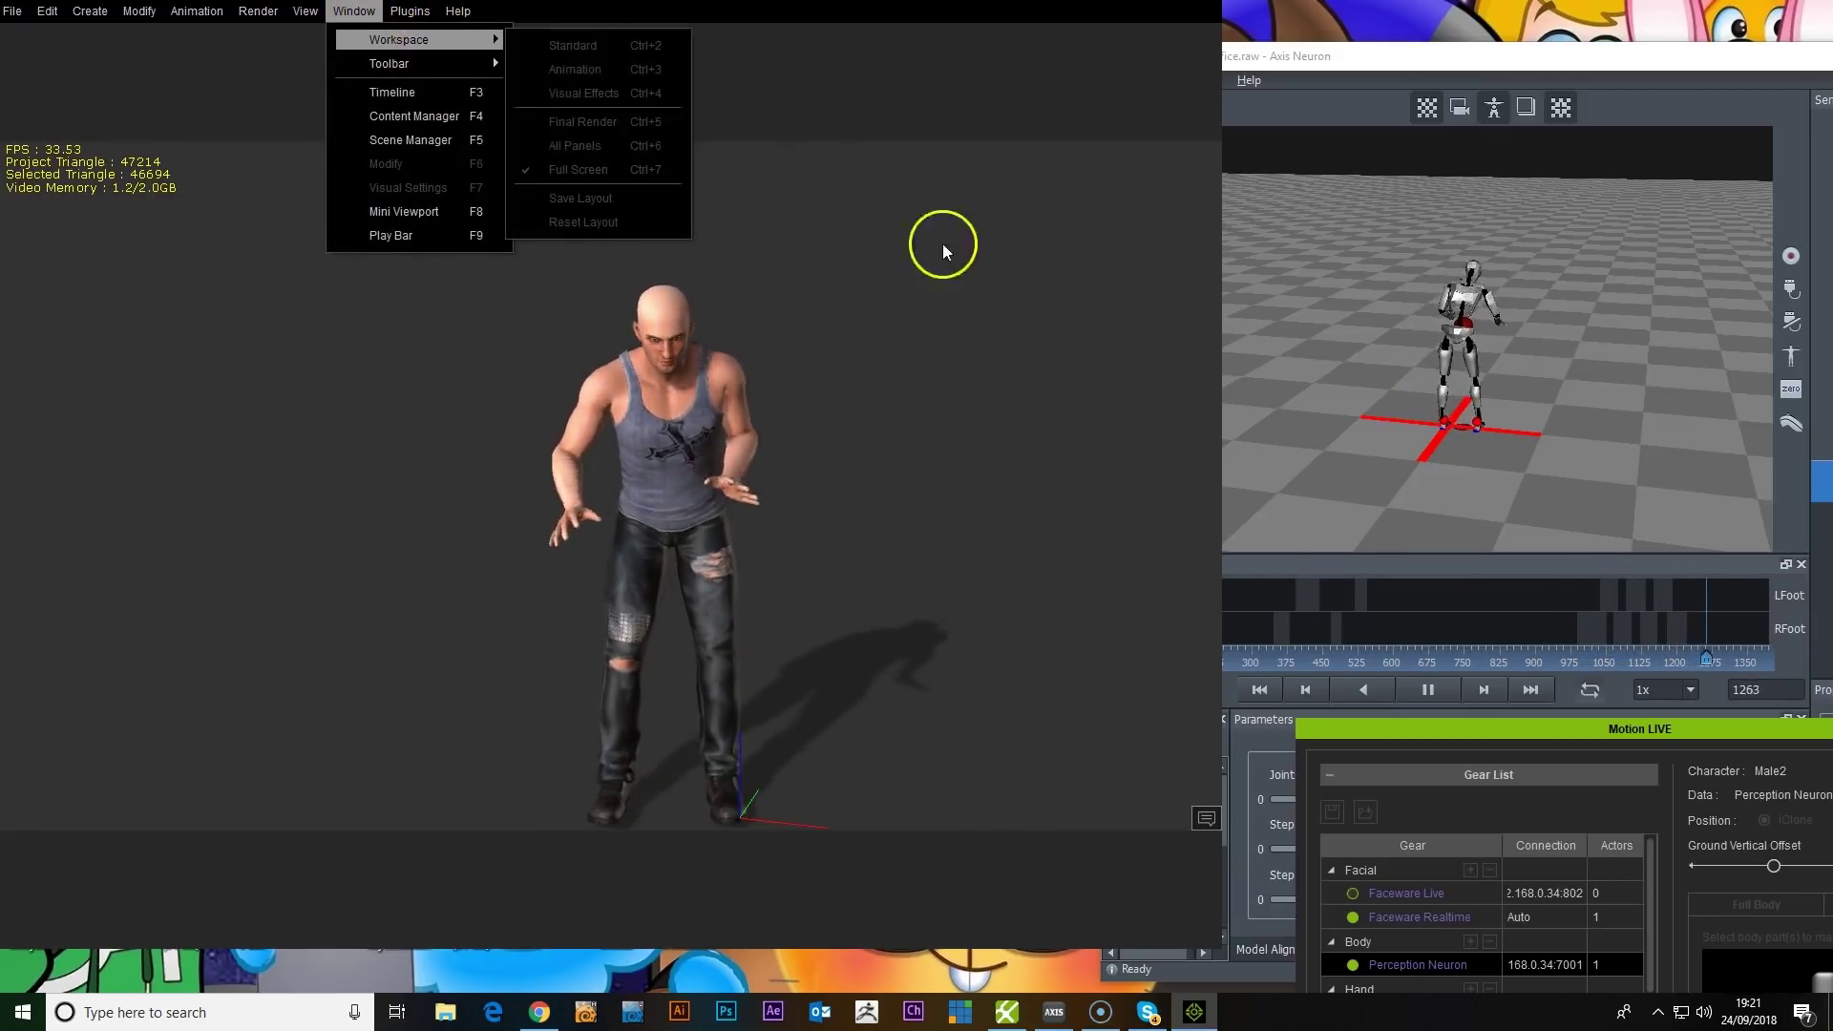
Step: Raise the live-capture panel higher on screen and stop the live motion preview
click(1534, 731)
drag(1534, 732, 1512, 316)
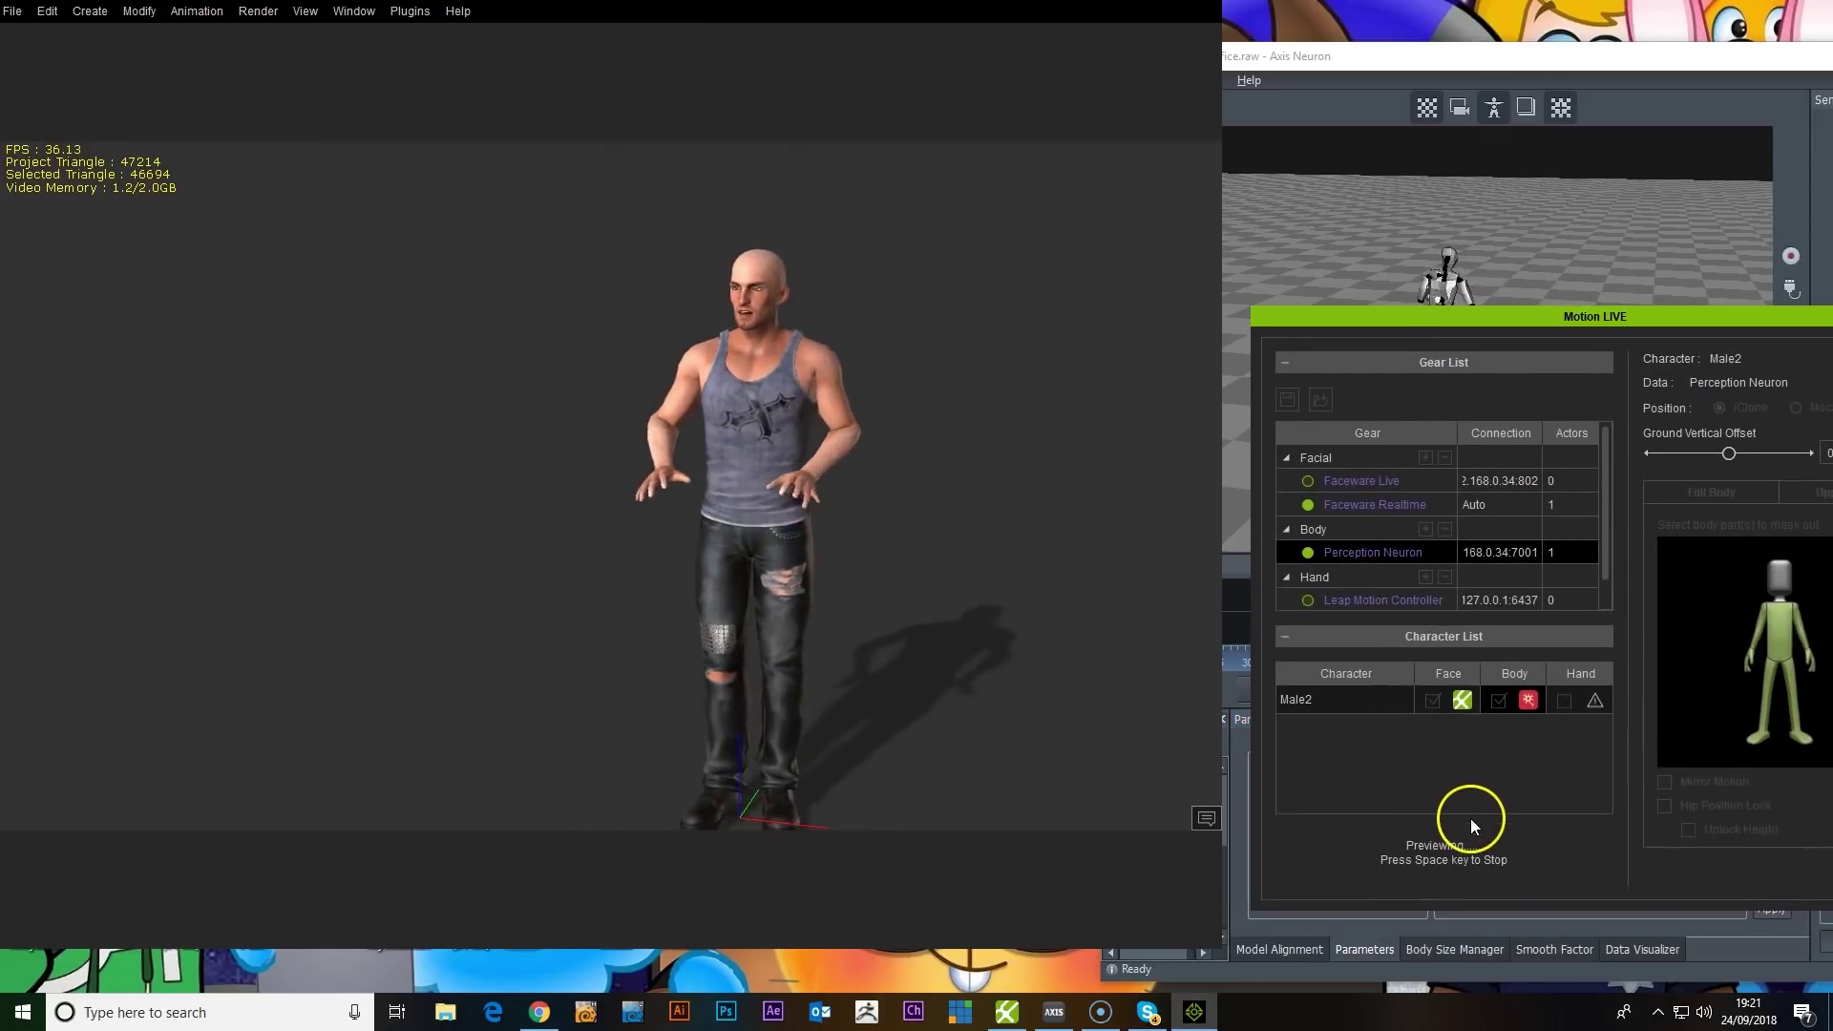
key(space)
Step: Switch to the Animation workspace, widen the 3D viewport and hide the Mini Viewport
click(355, 12)
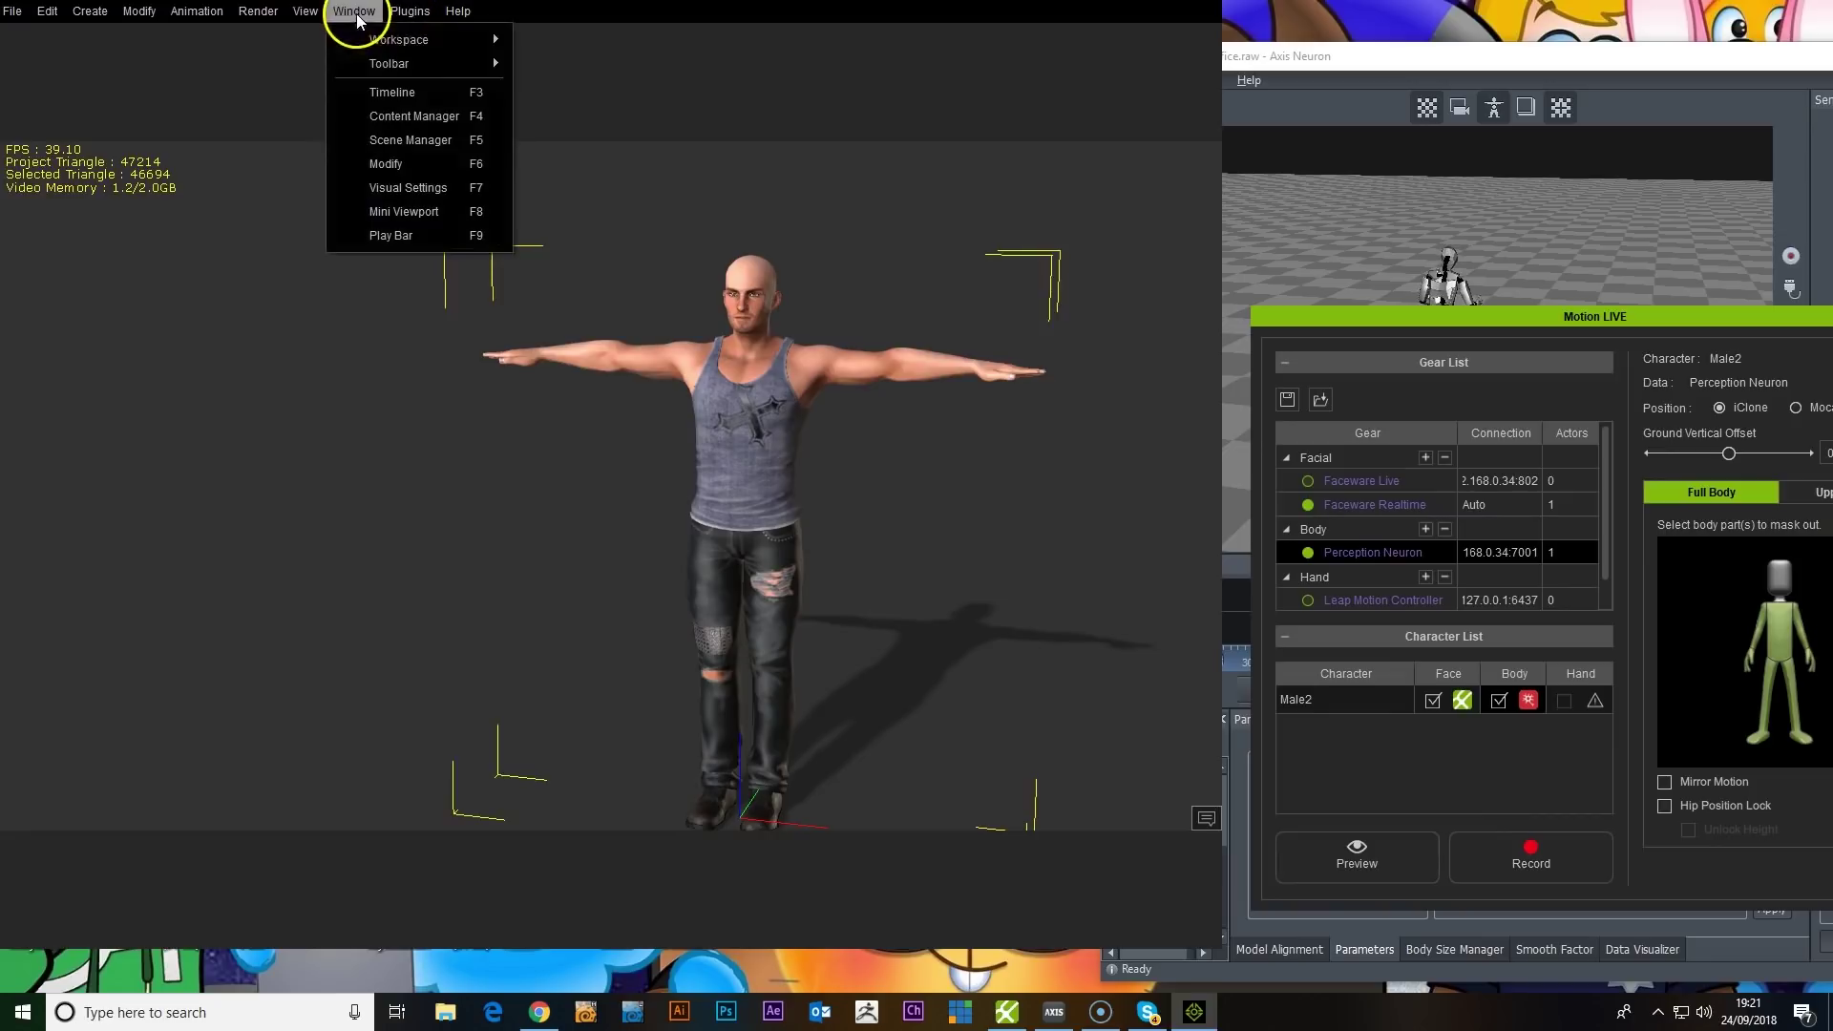
mouse_move(459, 41)
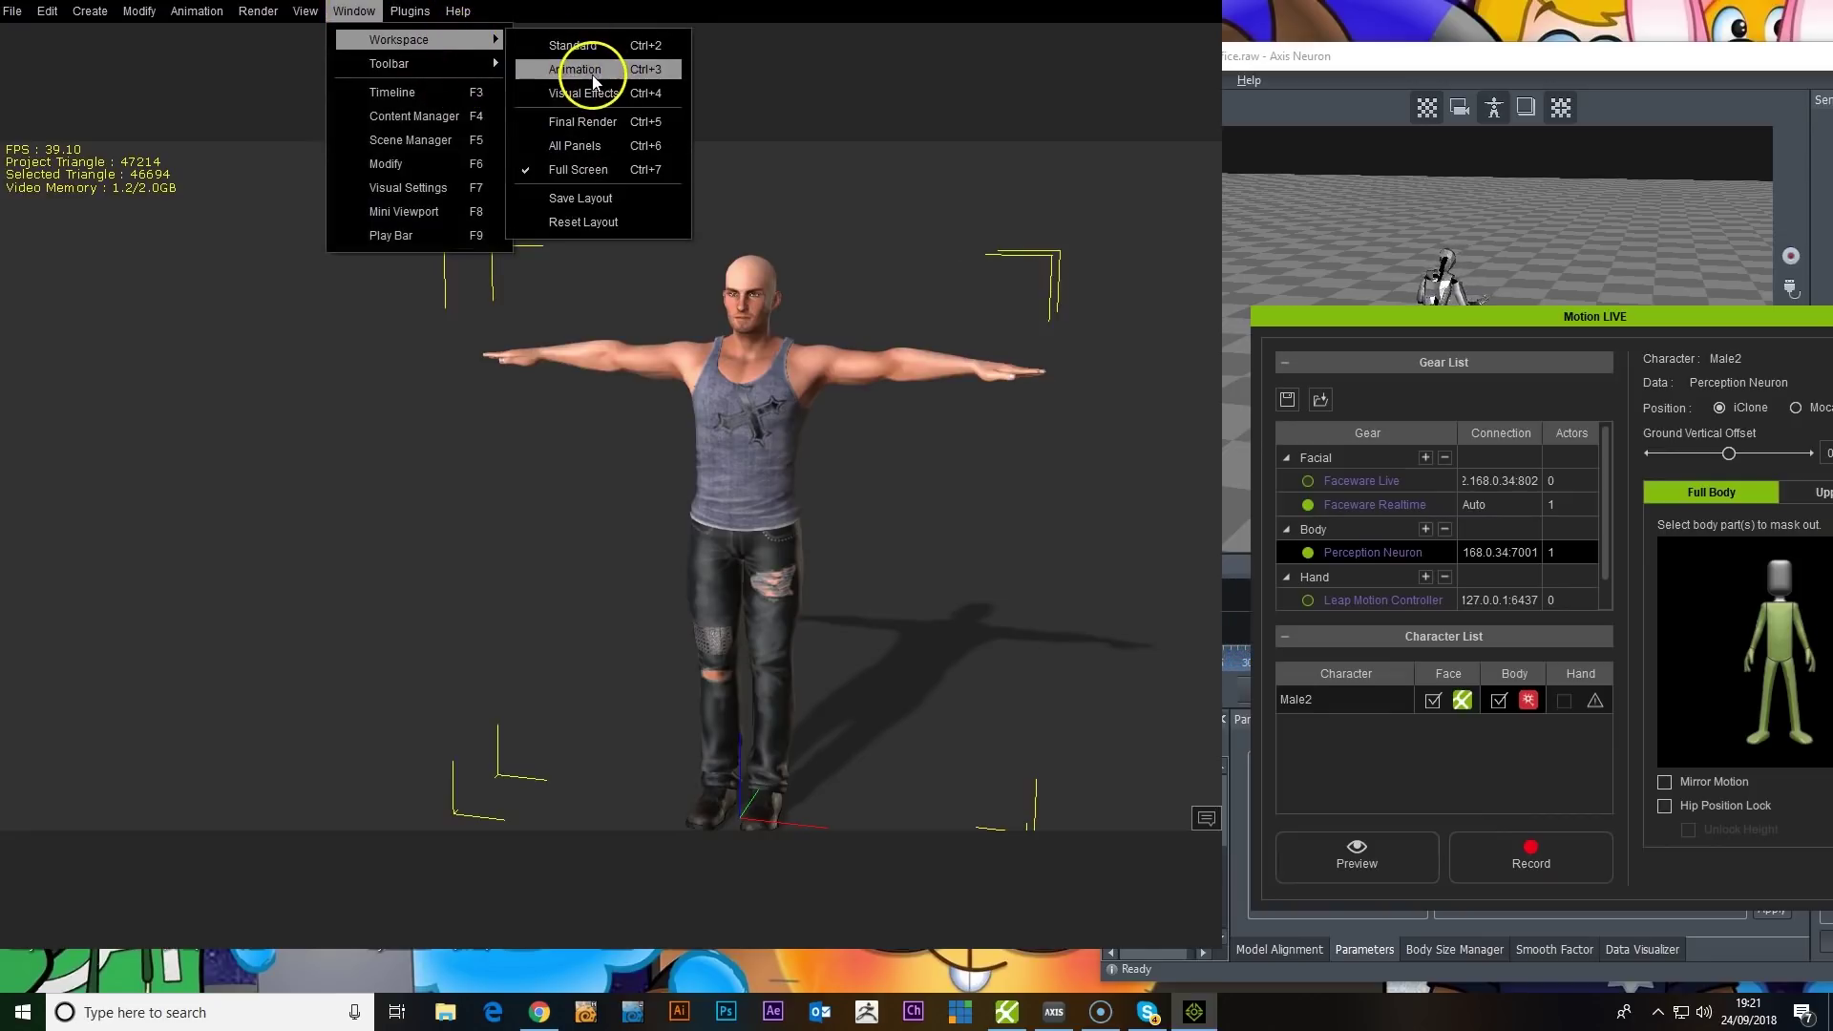
click(592, 71)
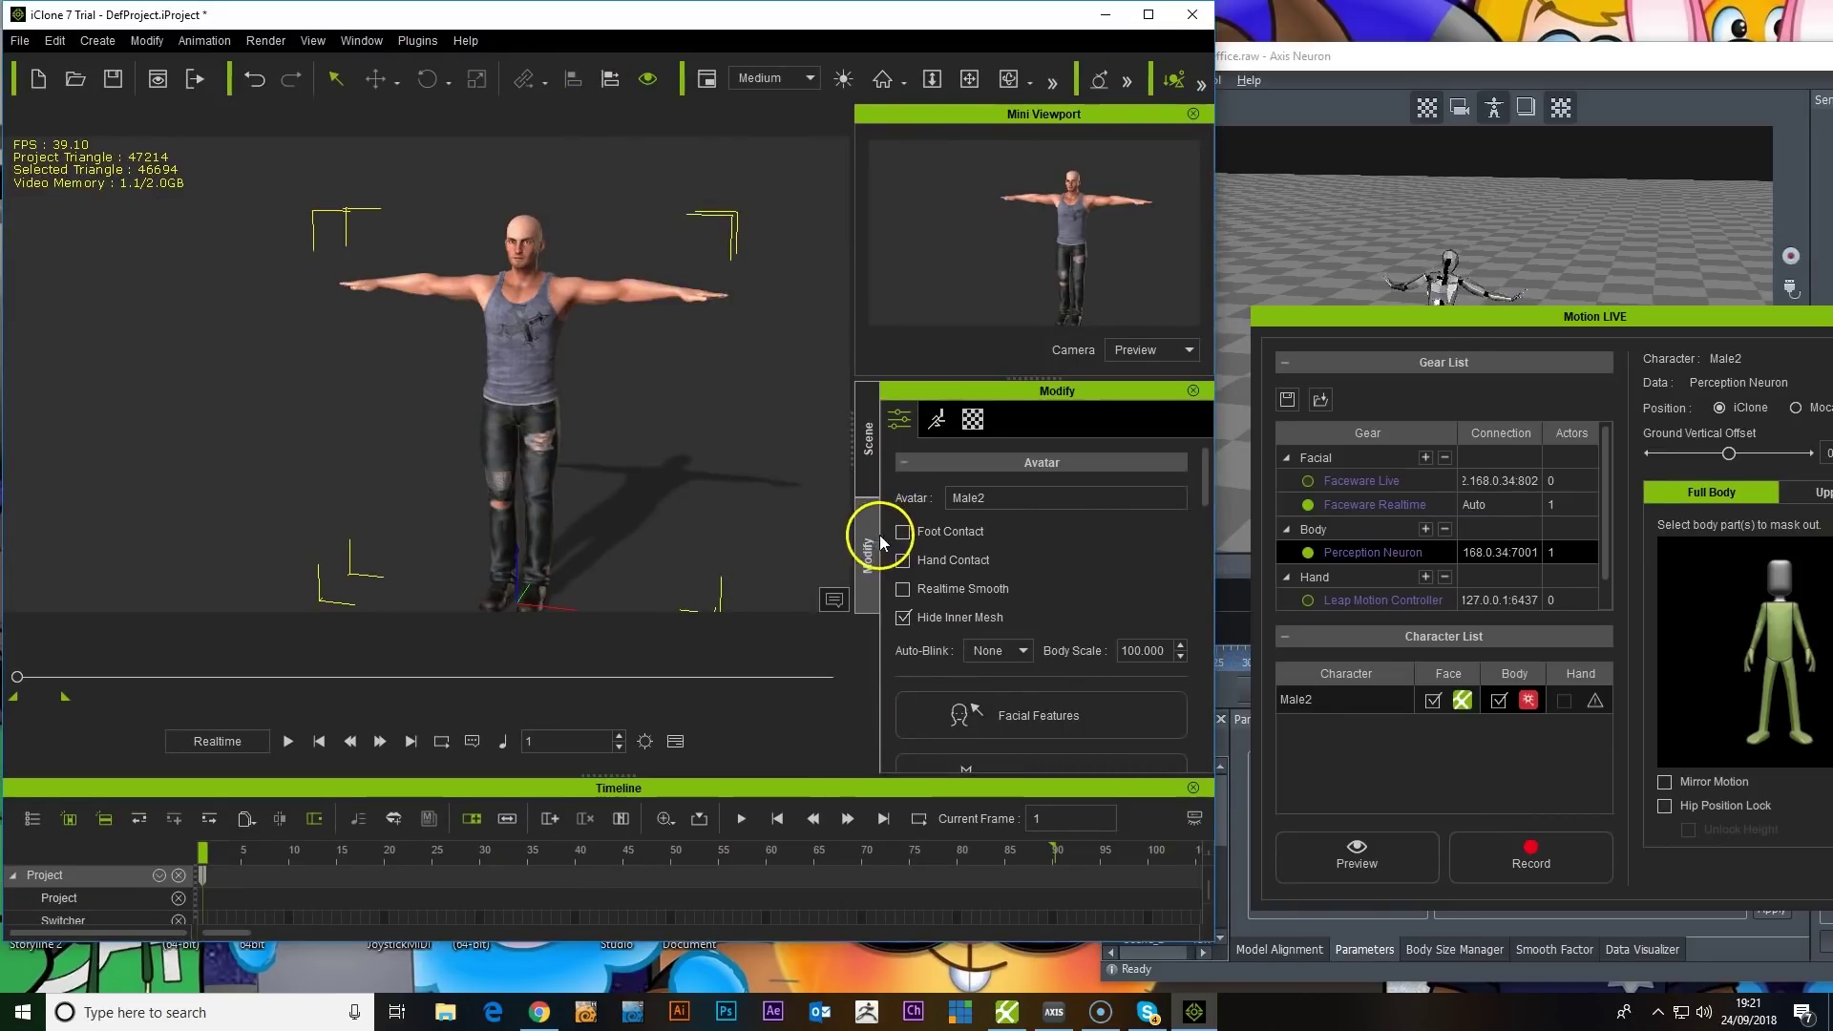
drag(855, 482, 1121, 503)
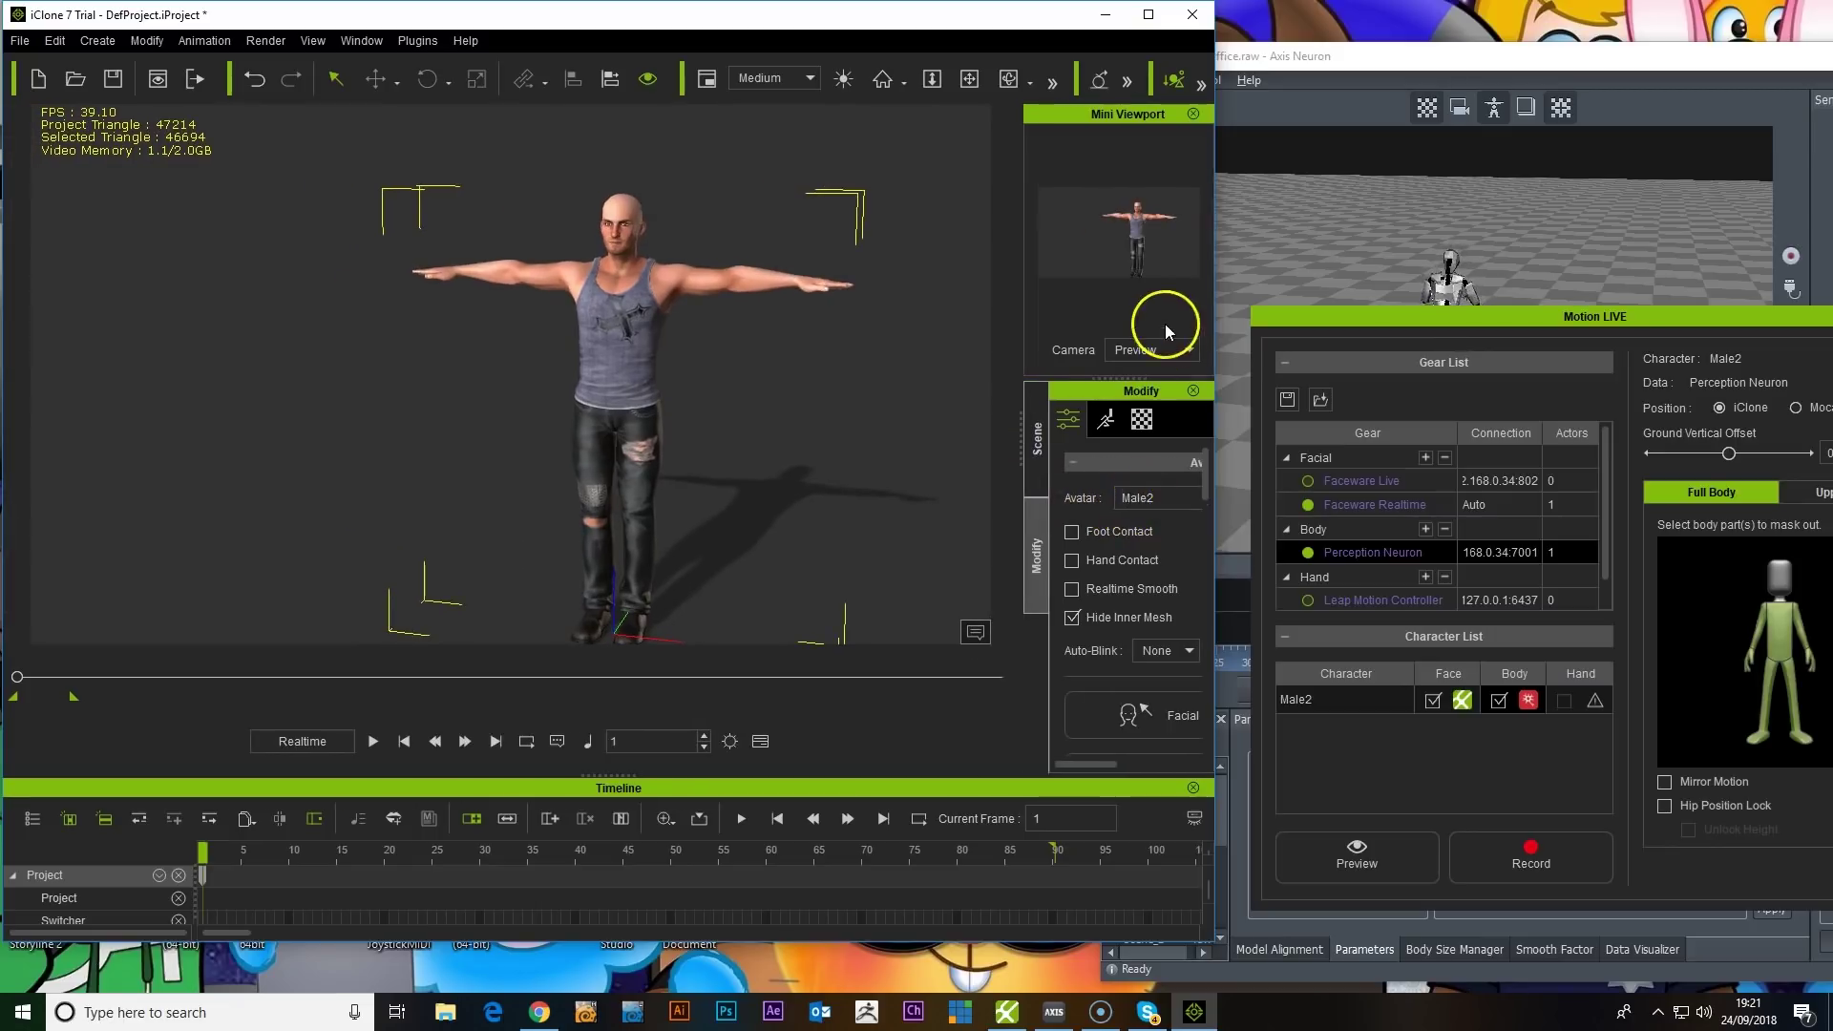
click(1193, 114)
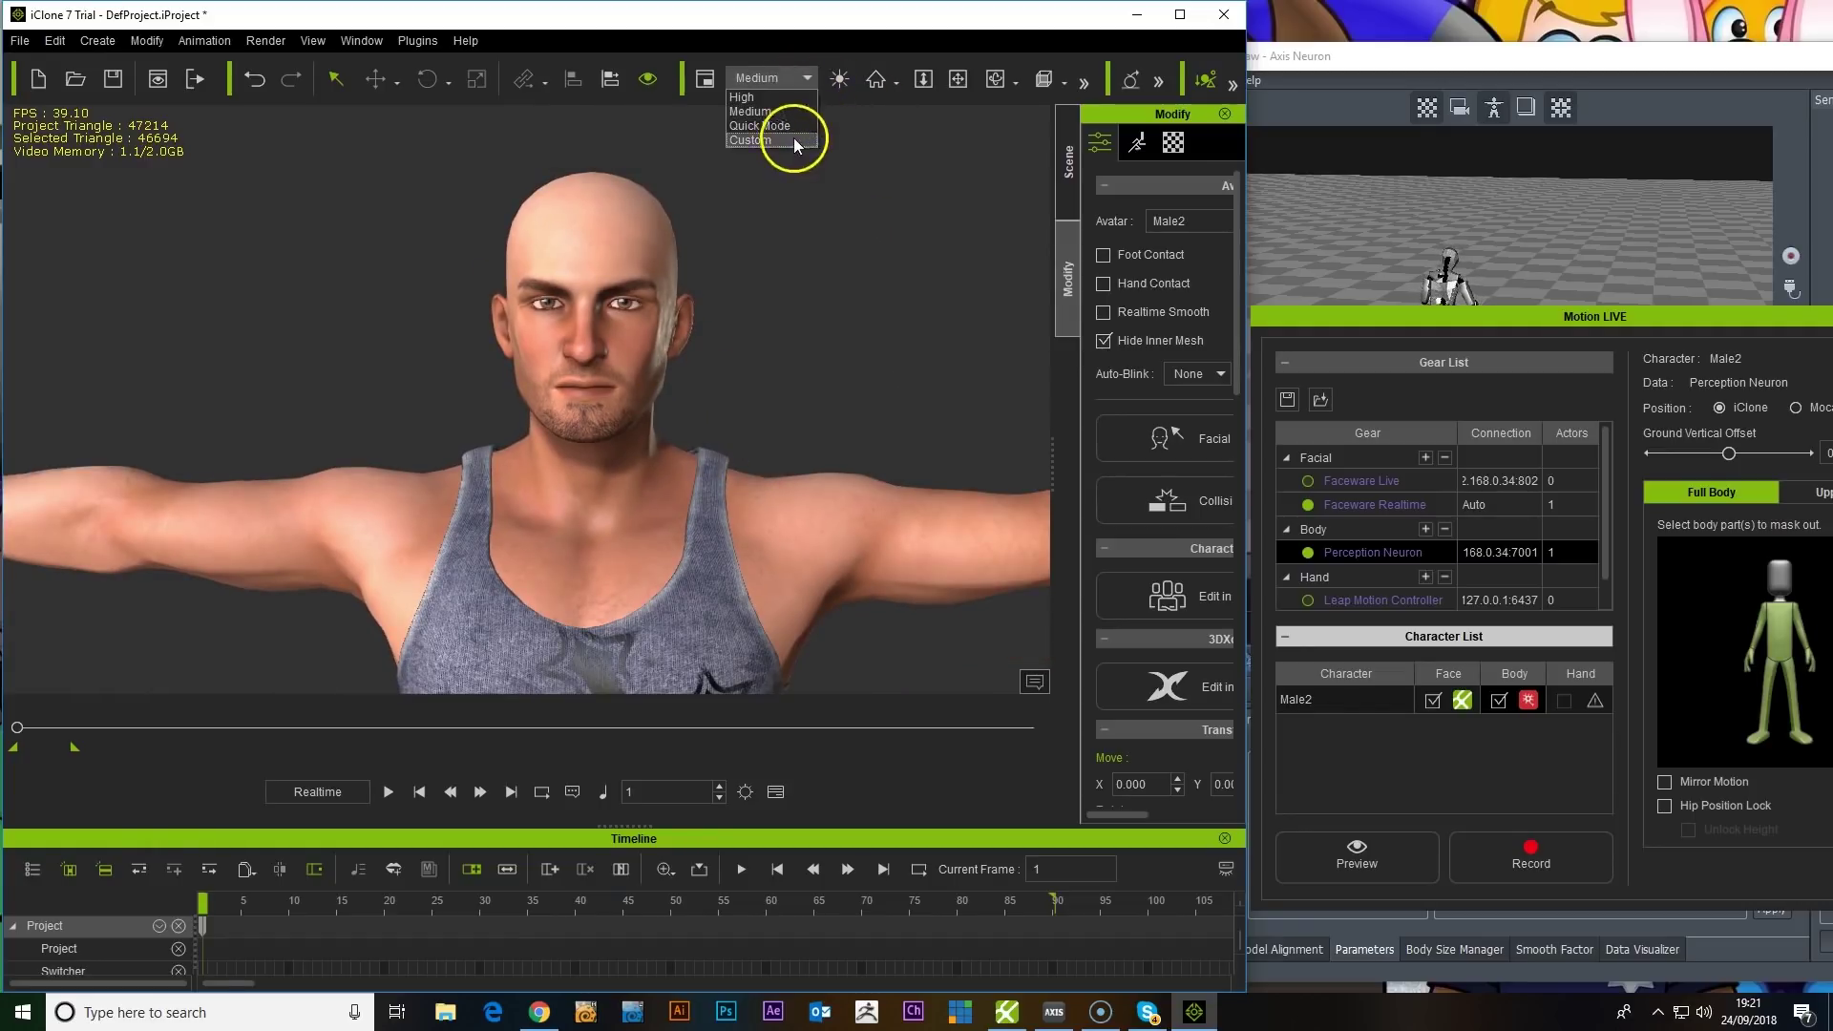
Step: Set the viewport display quality to High
click(793, 98)
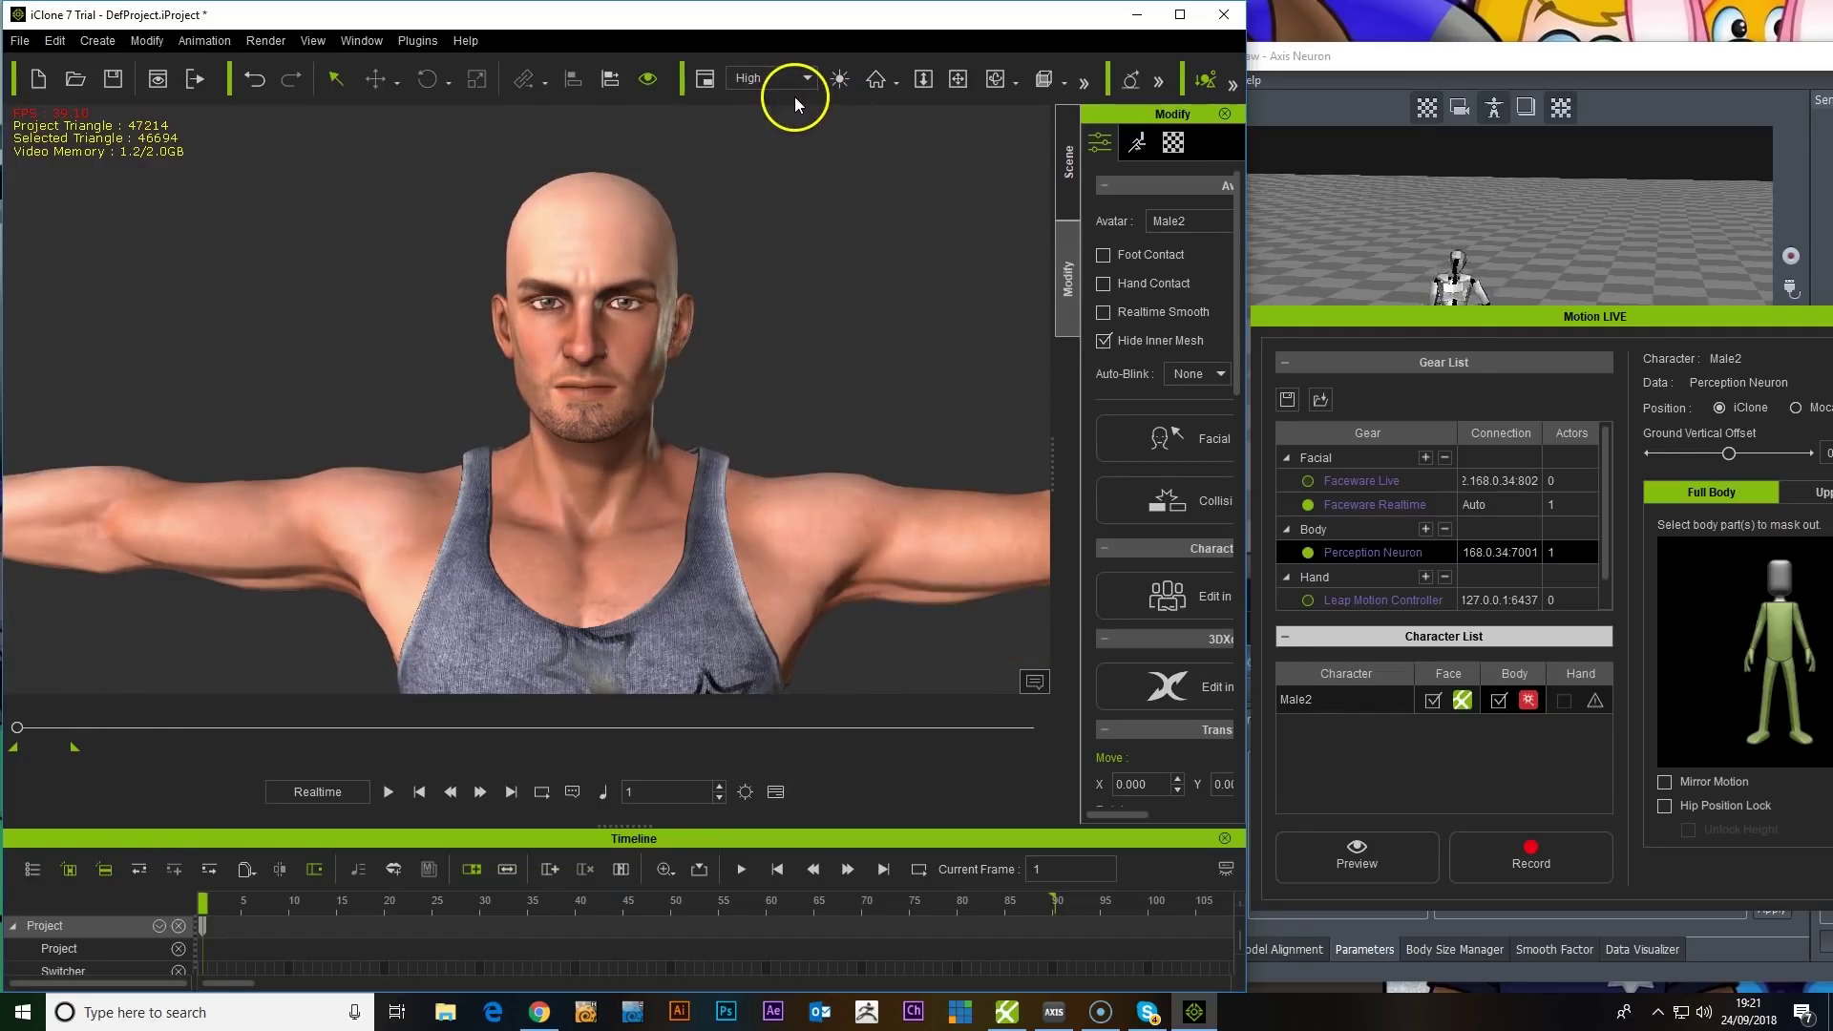
click(782, 74)
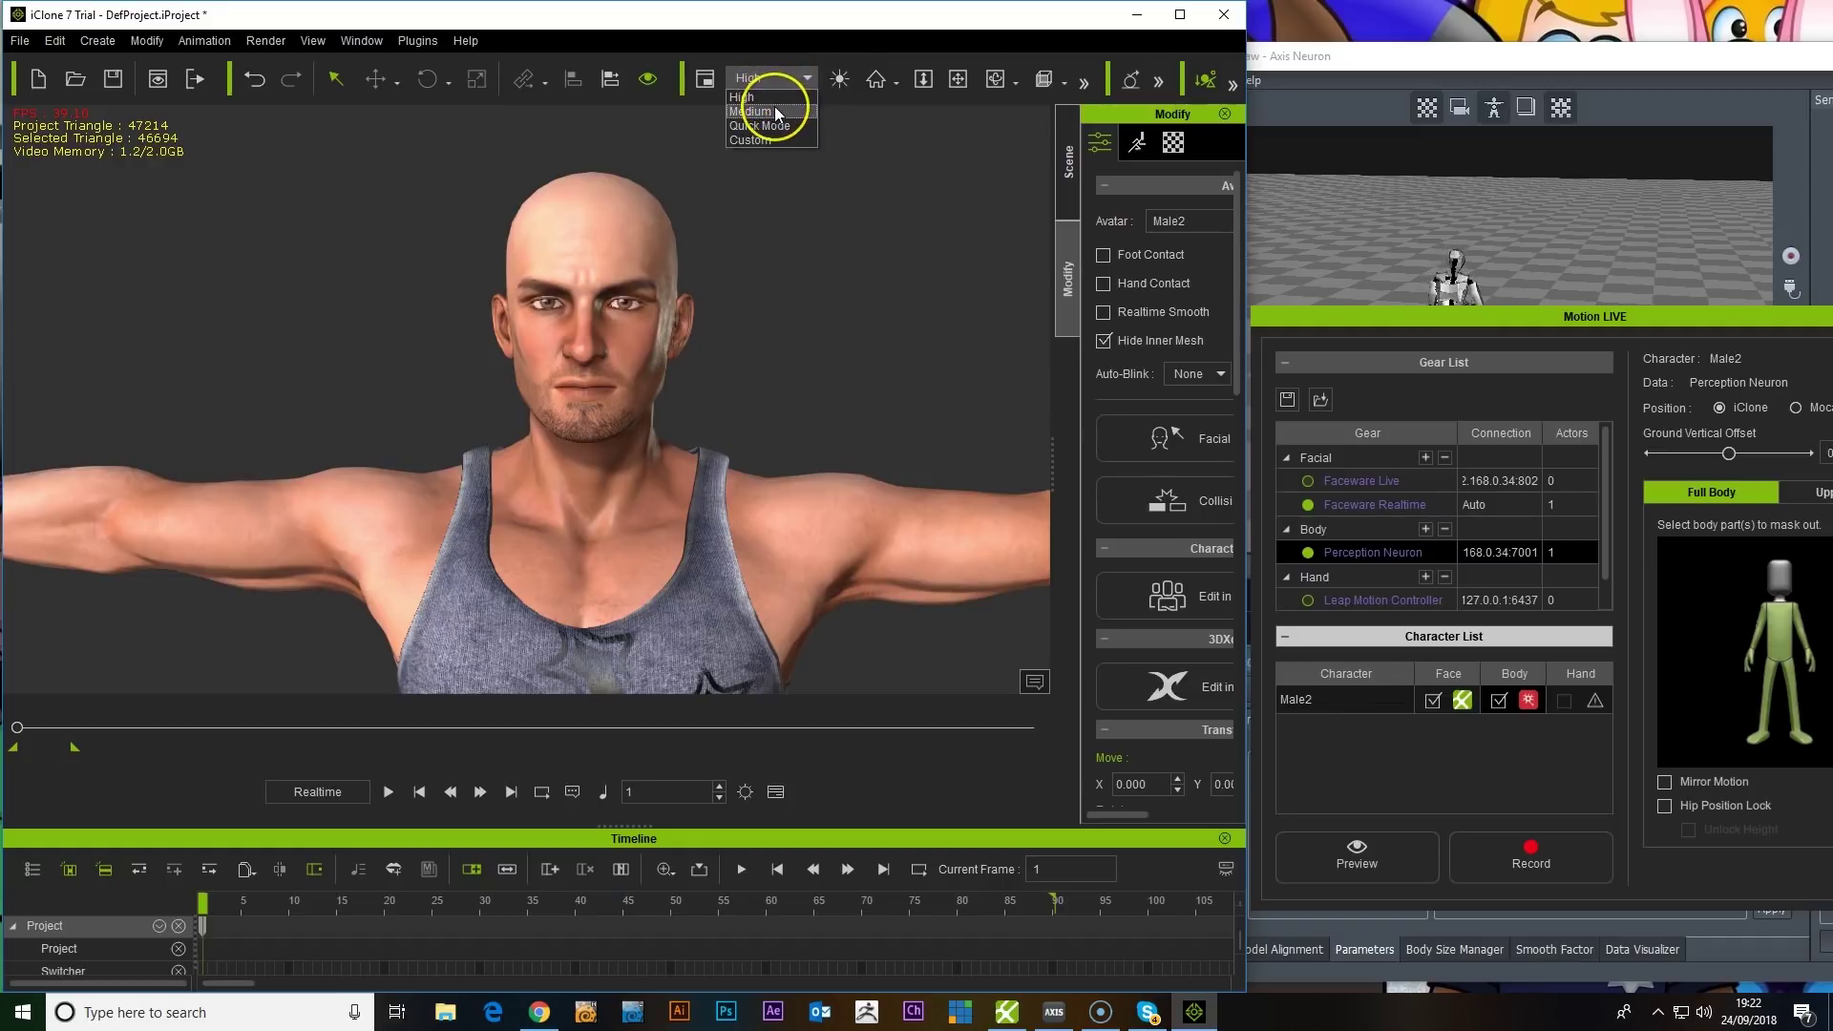
click(775, 112)
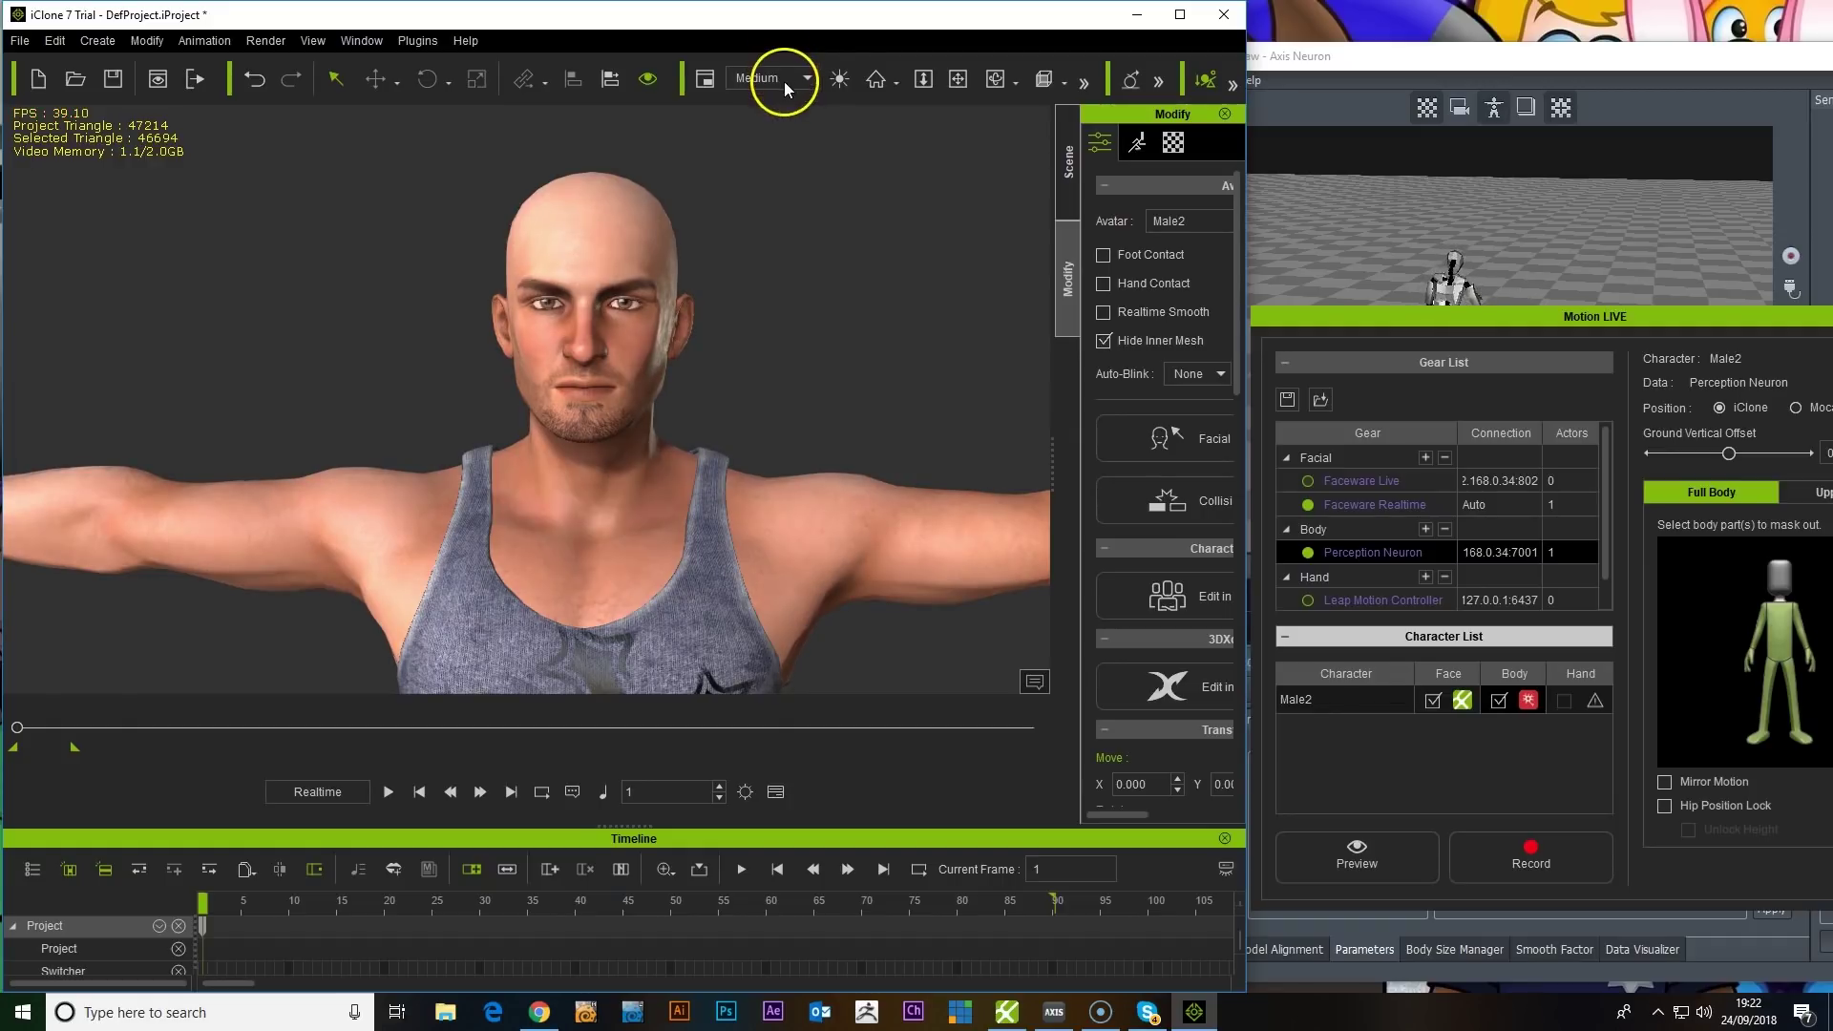
click(783, 82)
click(775, 92)
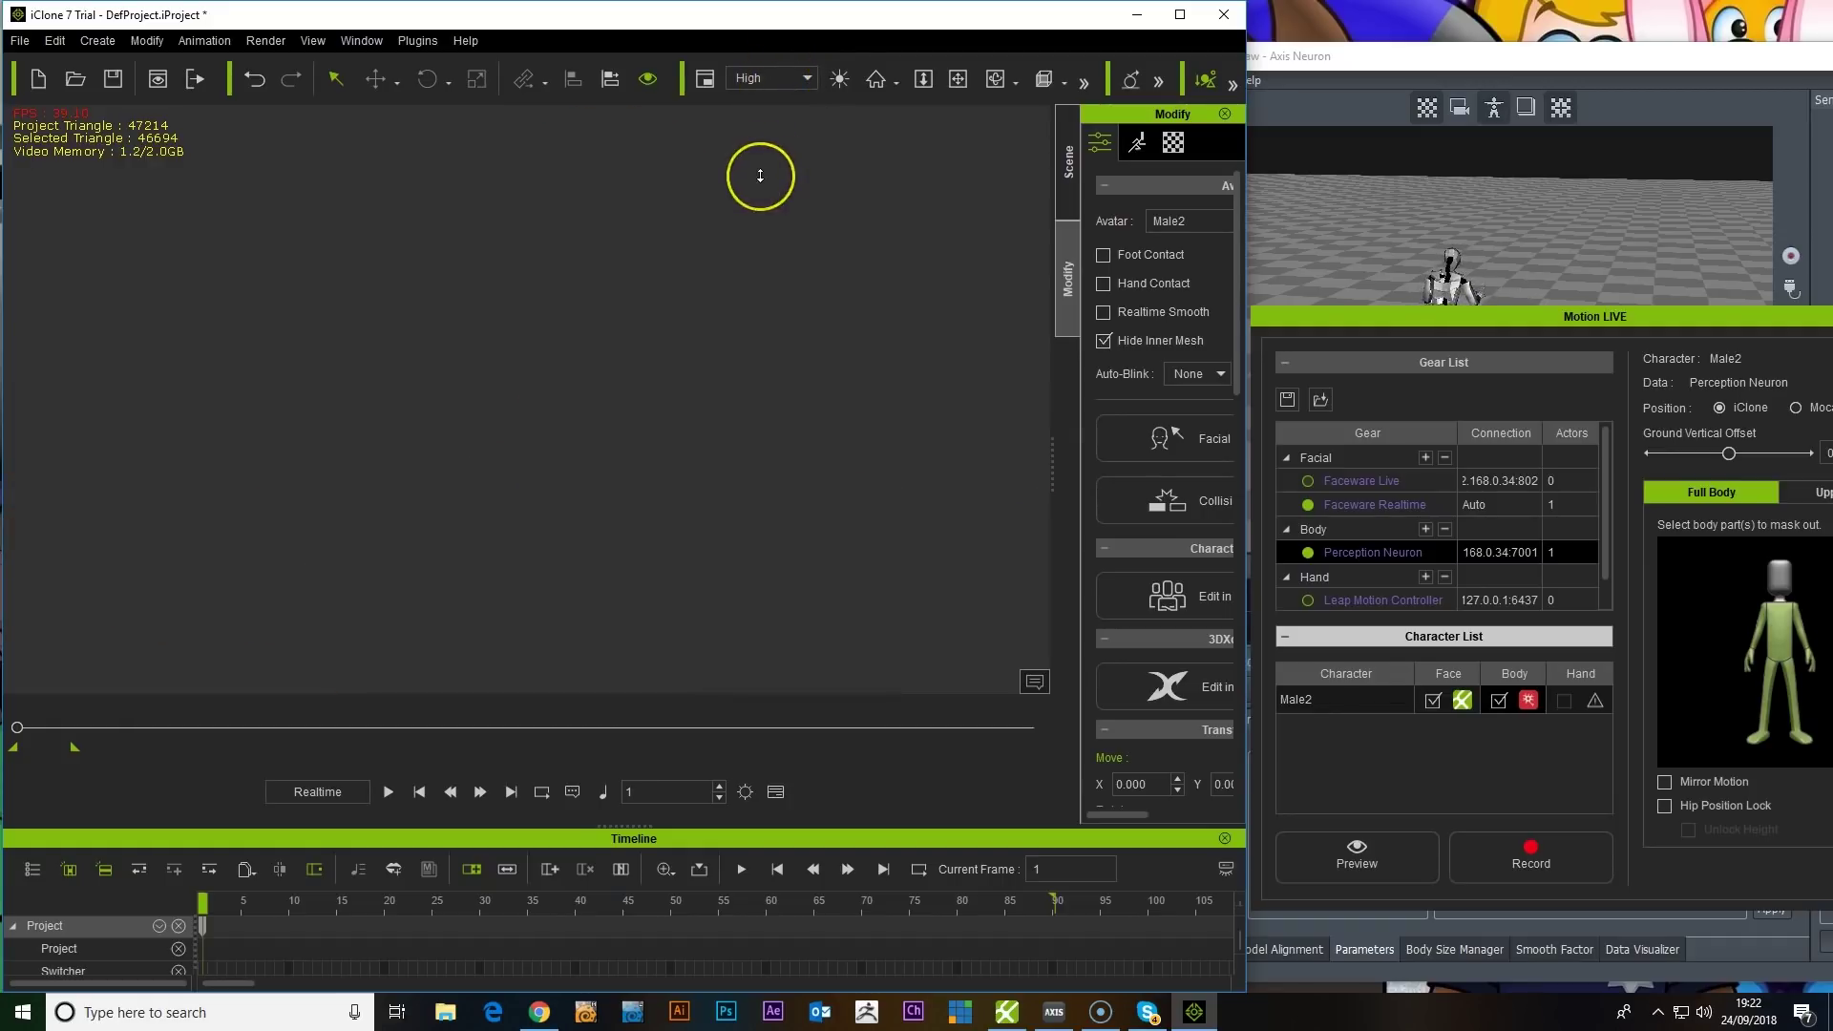
scroll(761, 176, down, 5)
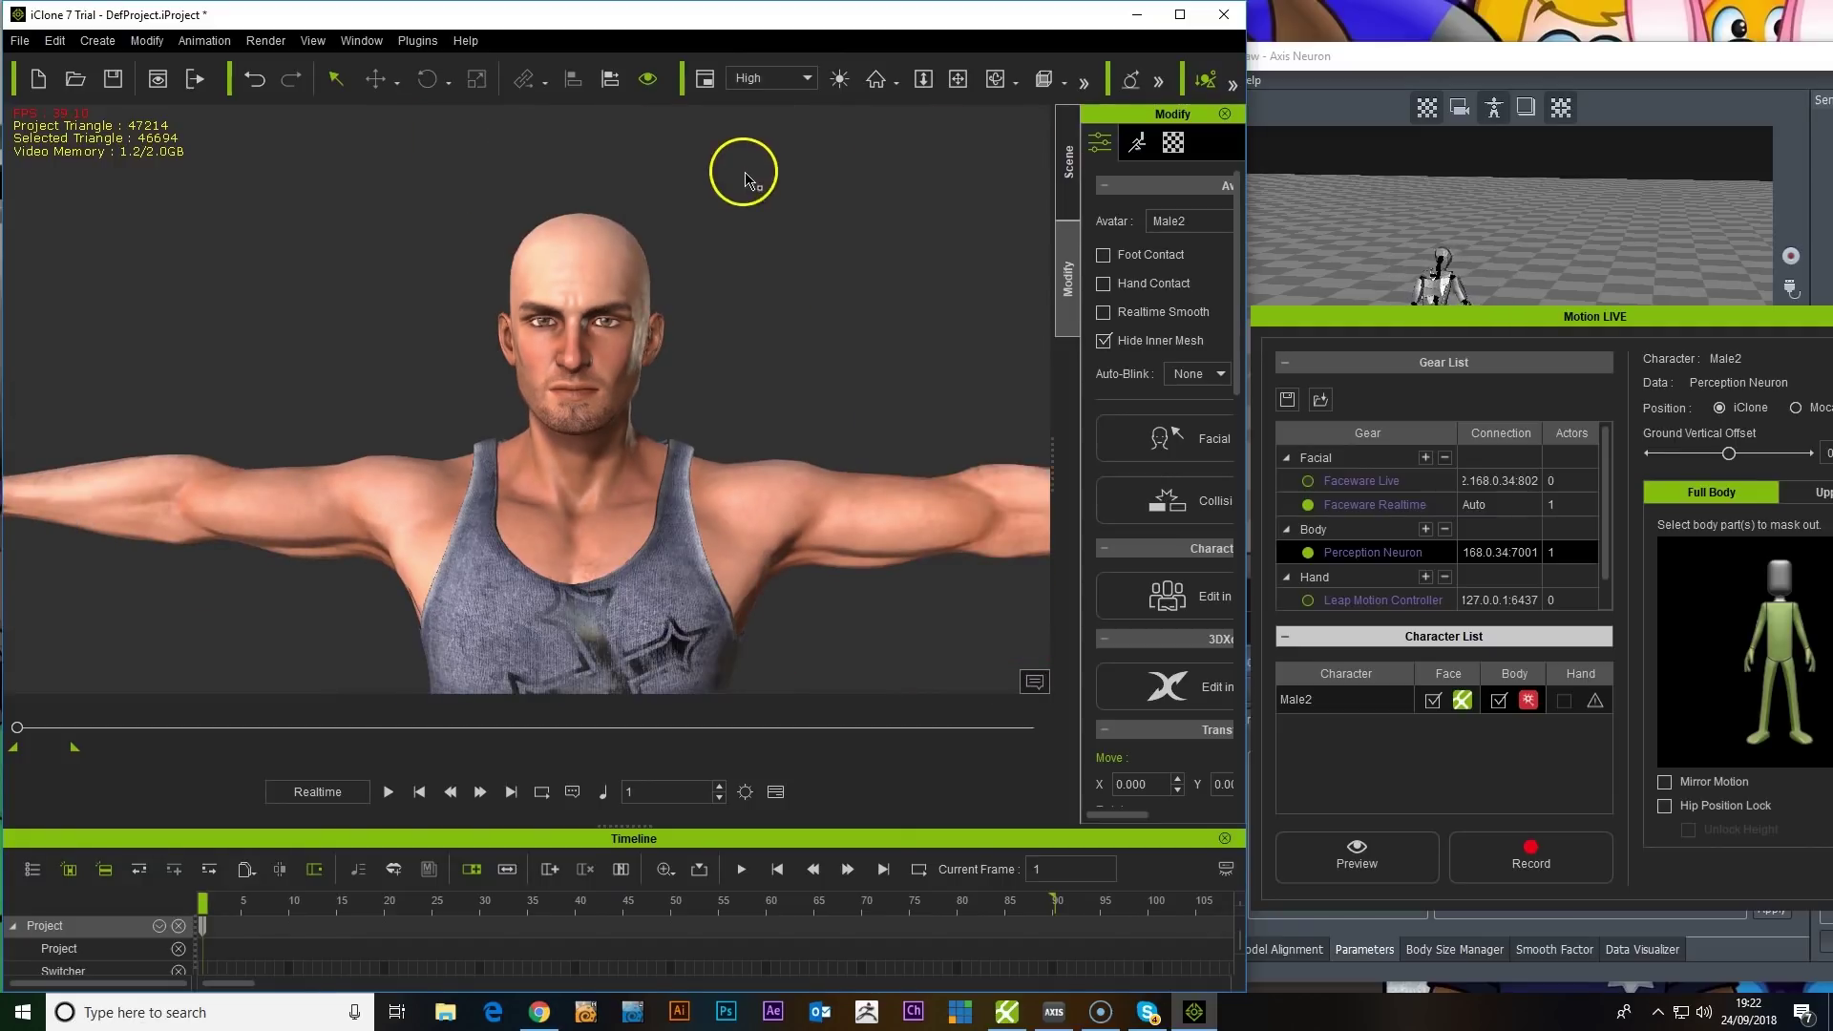
Step: Arm the Motion LIVE preview, start it with Space, and move the view closer to Male2
click(1405, 862)
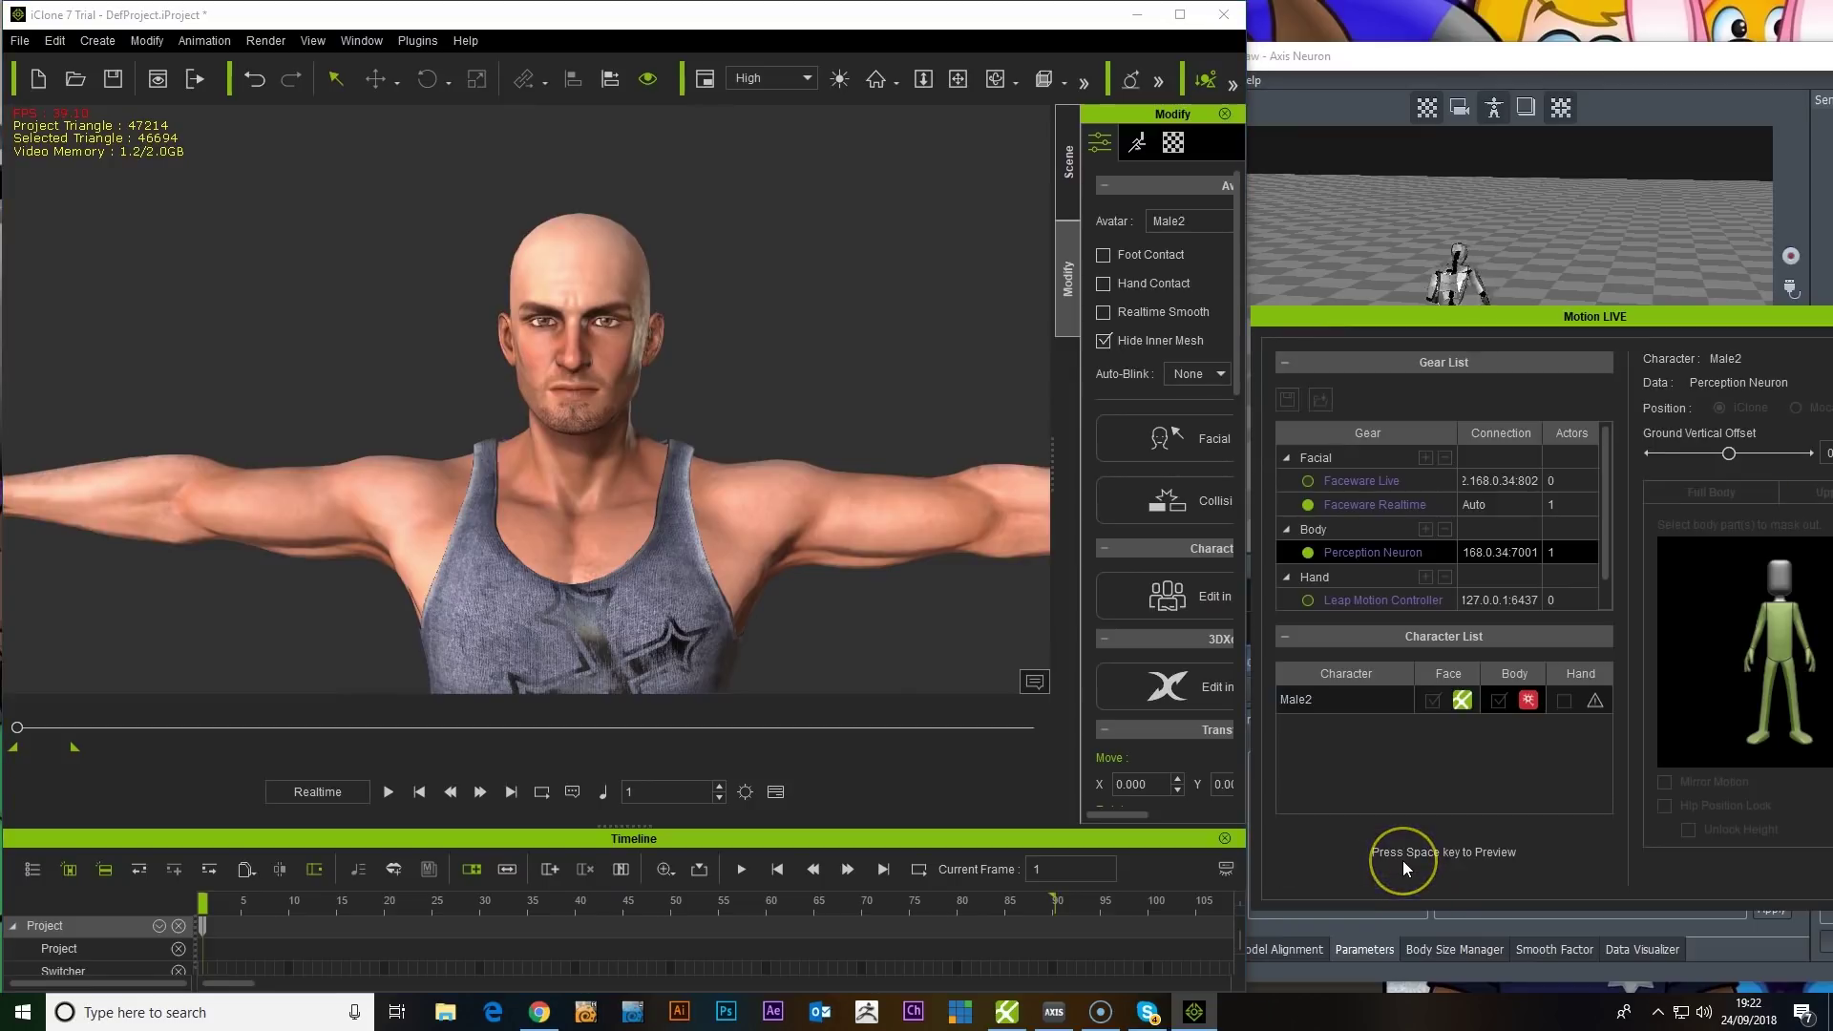
click(1473, 858)
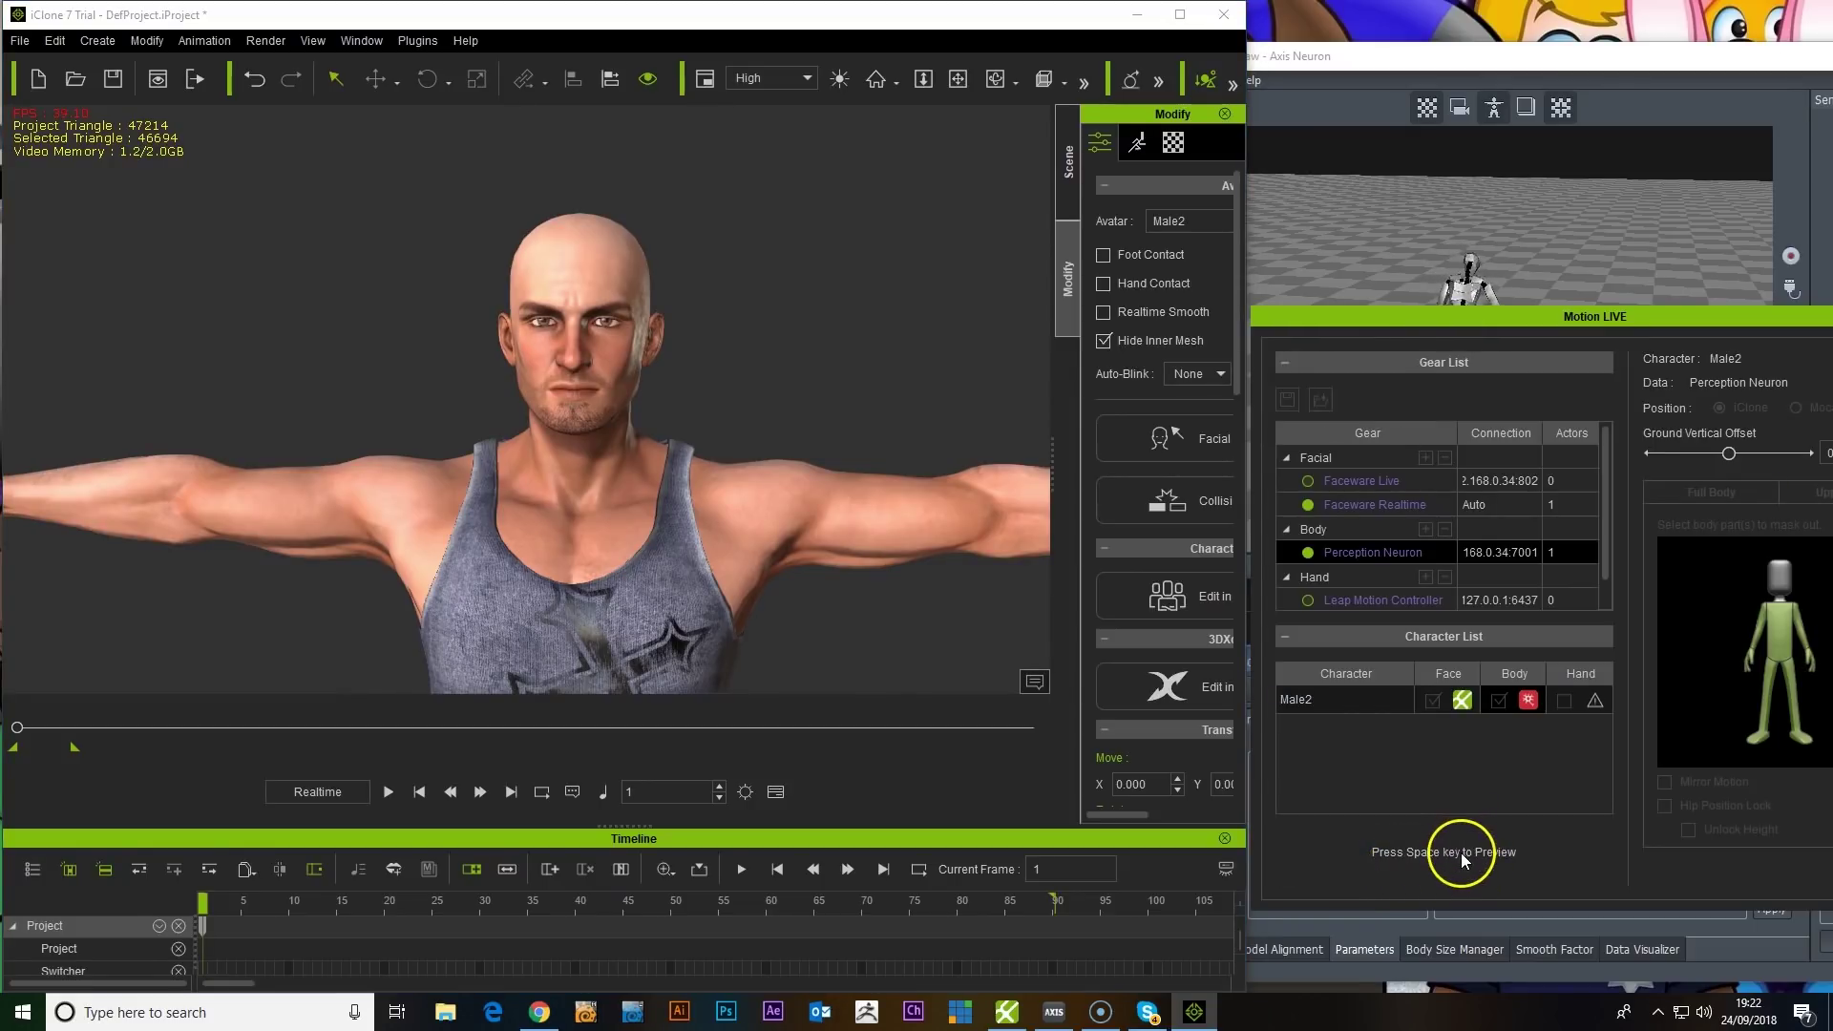
click(778, 643)
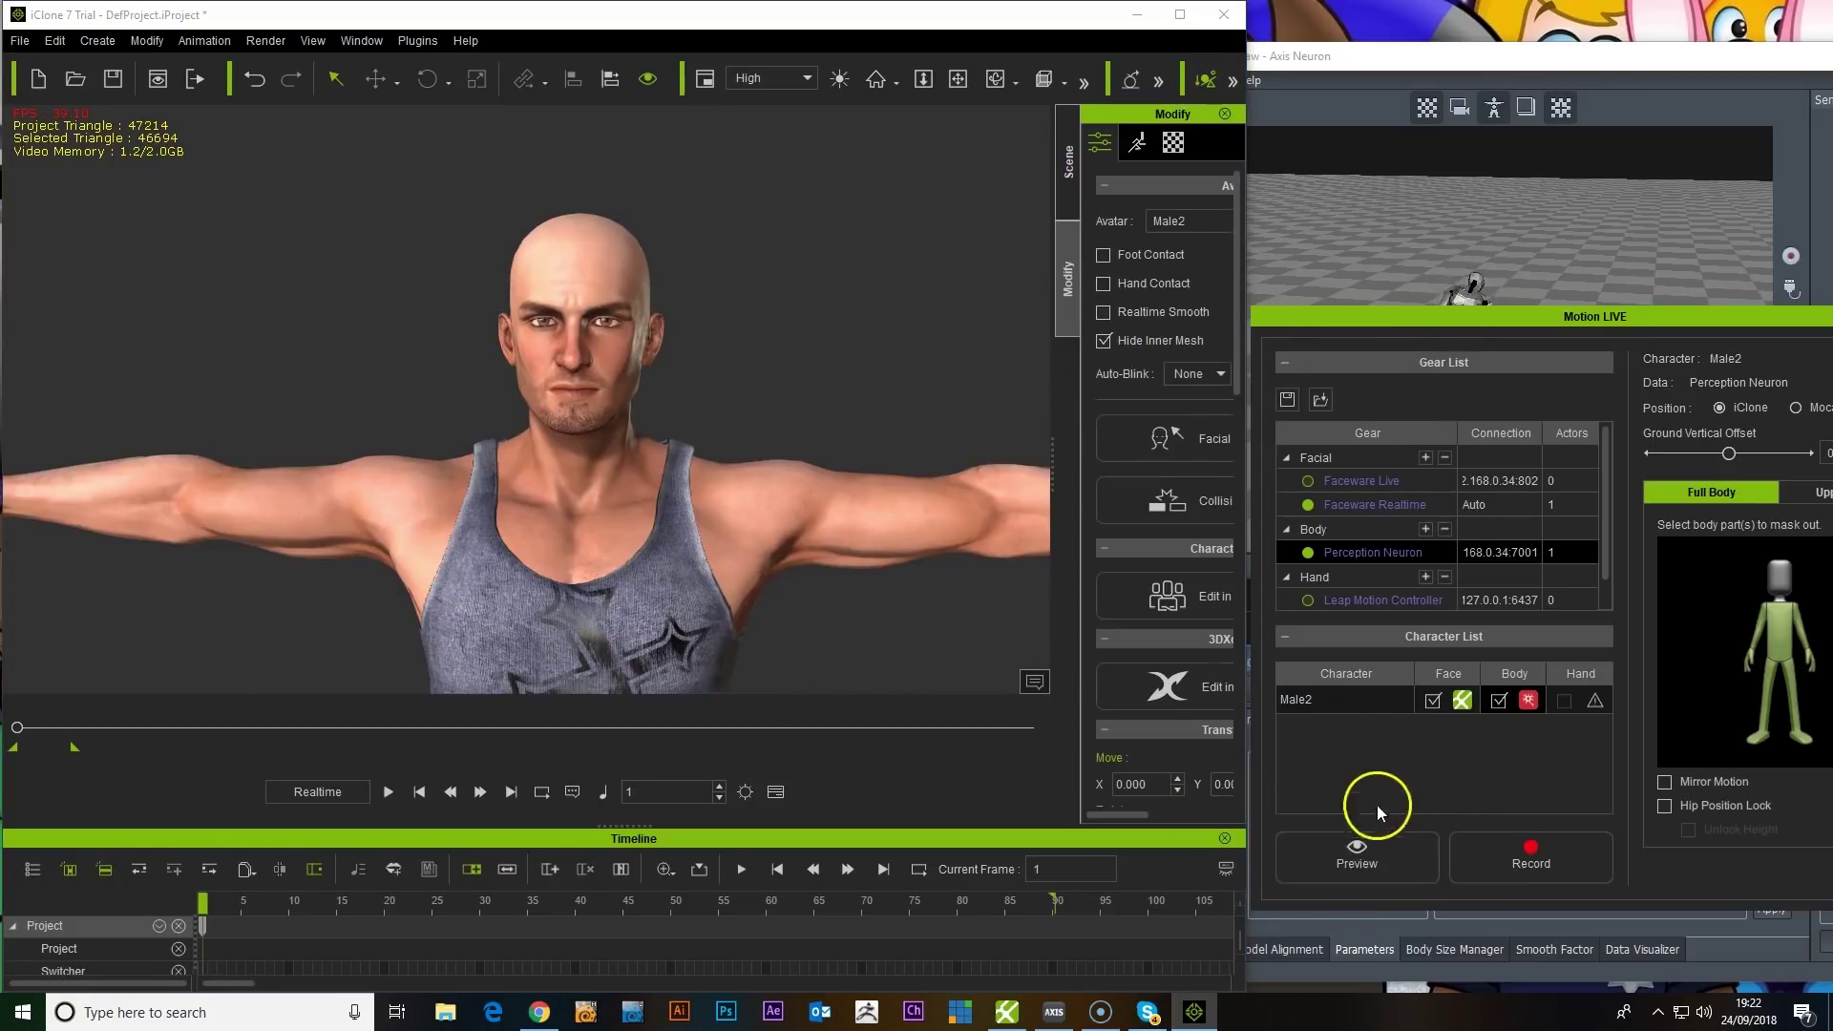
click(1369, 850)
key(space)
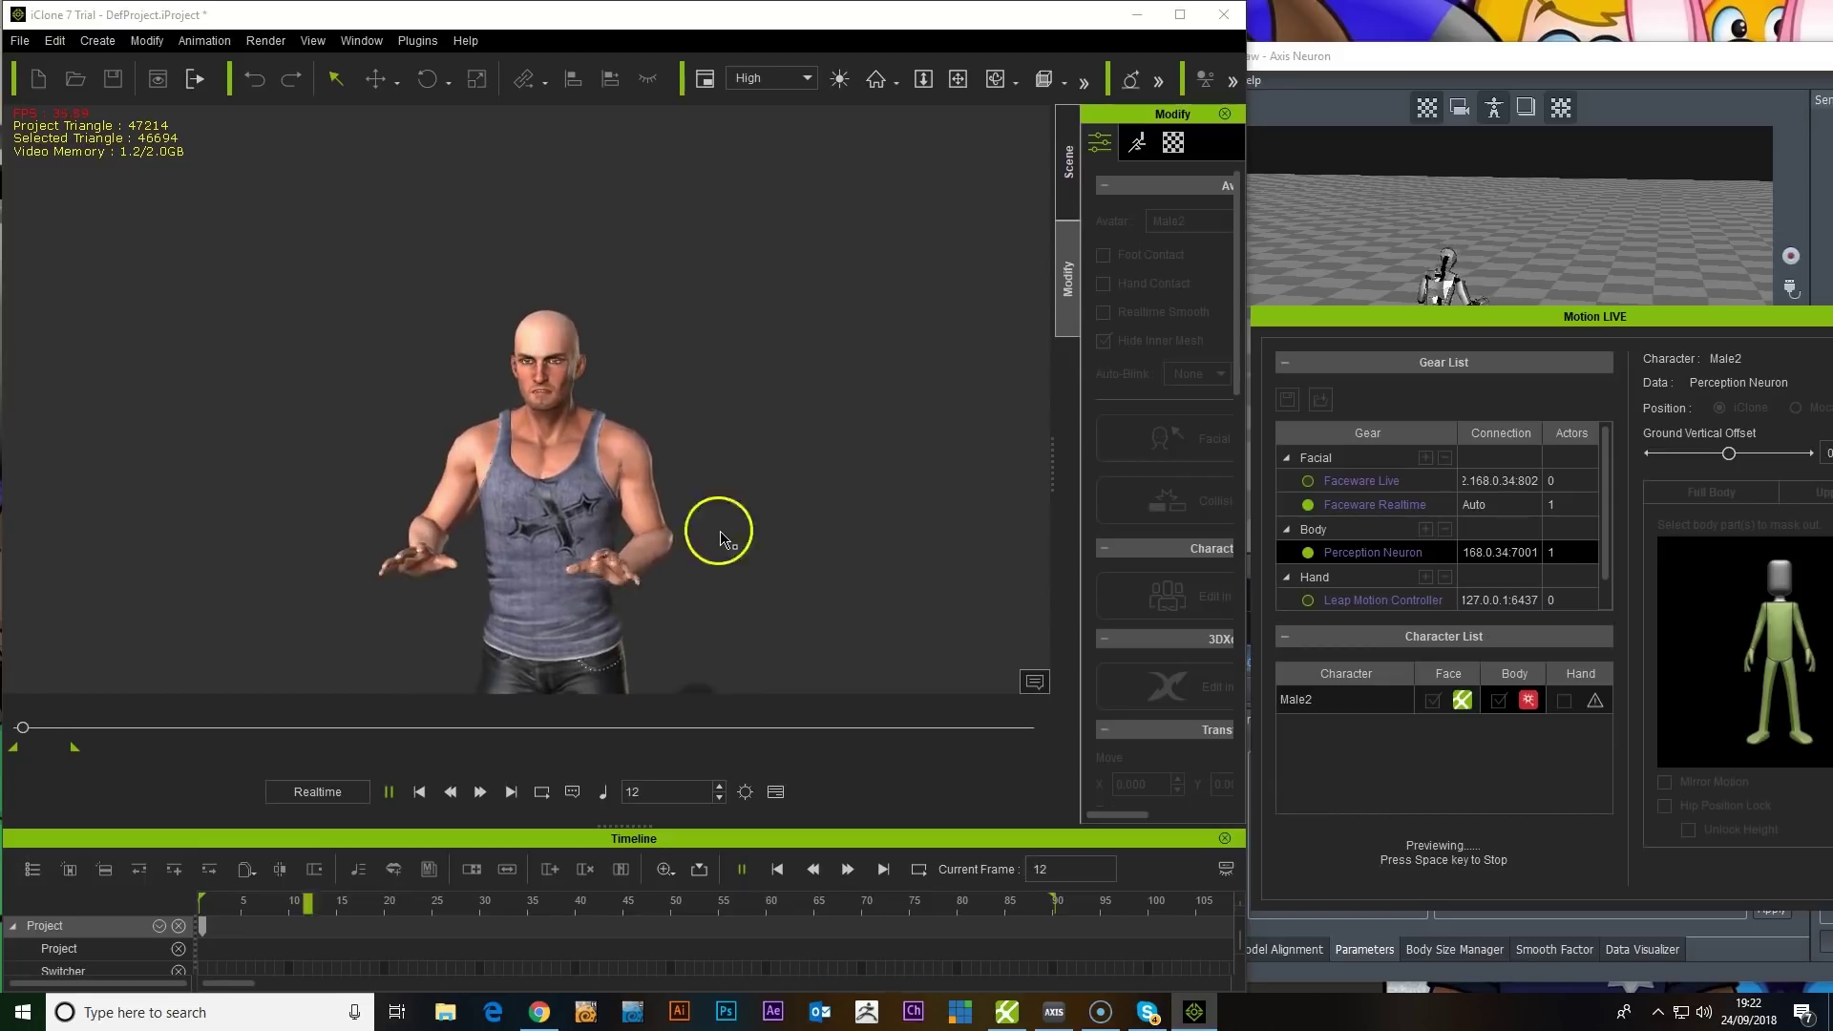
mouse_move(716, 531)
mouse_down()
mouse_move(684, 462)
mouse_move(674, 483)
mouse_up()
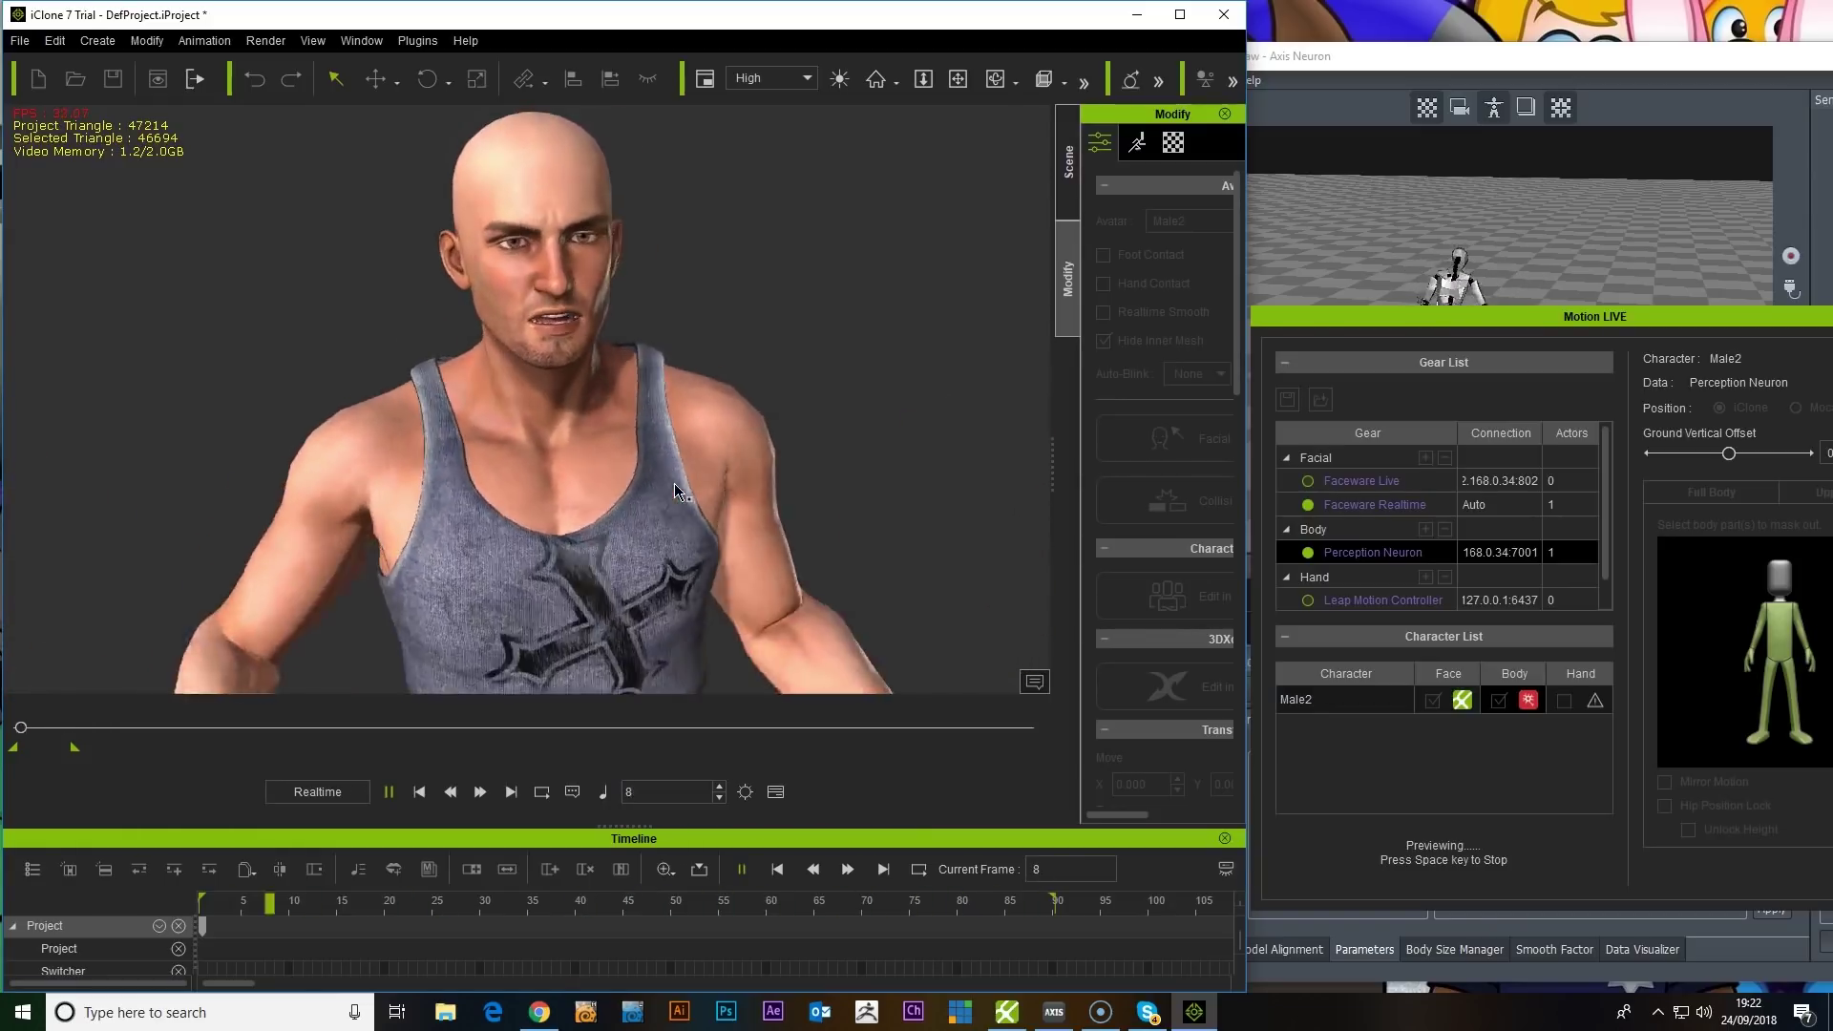
click(691, 432)
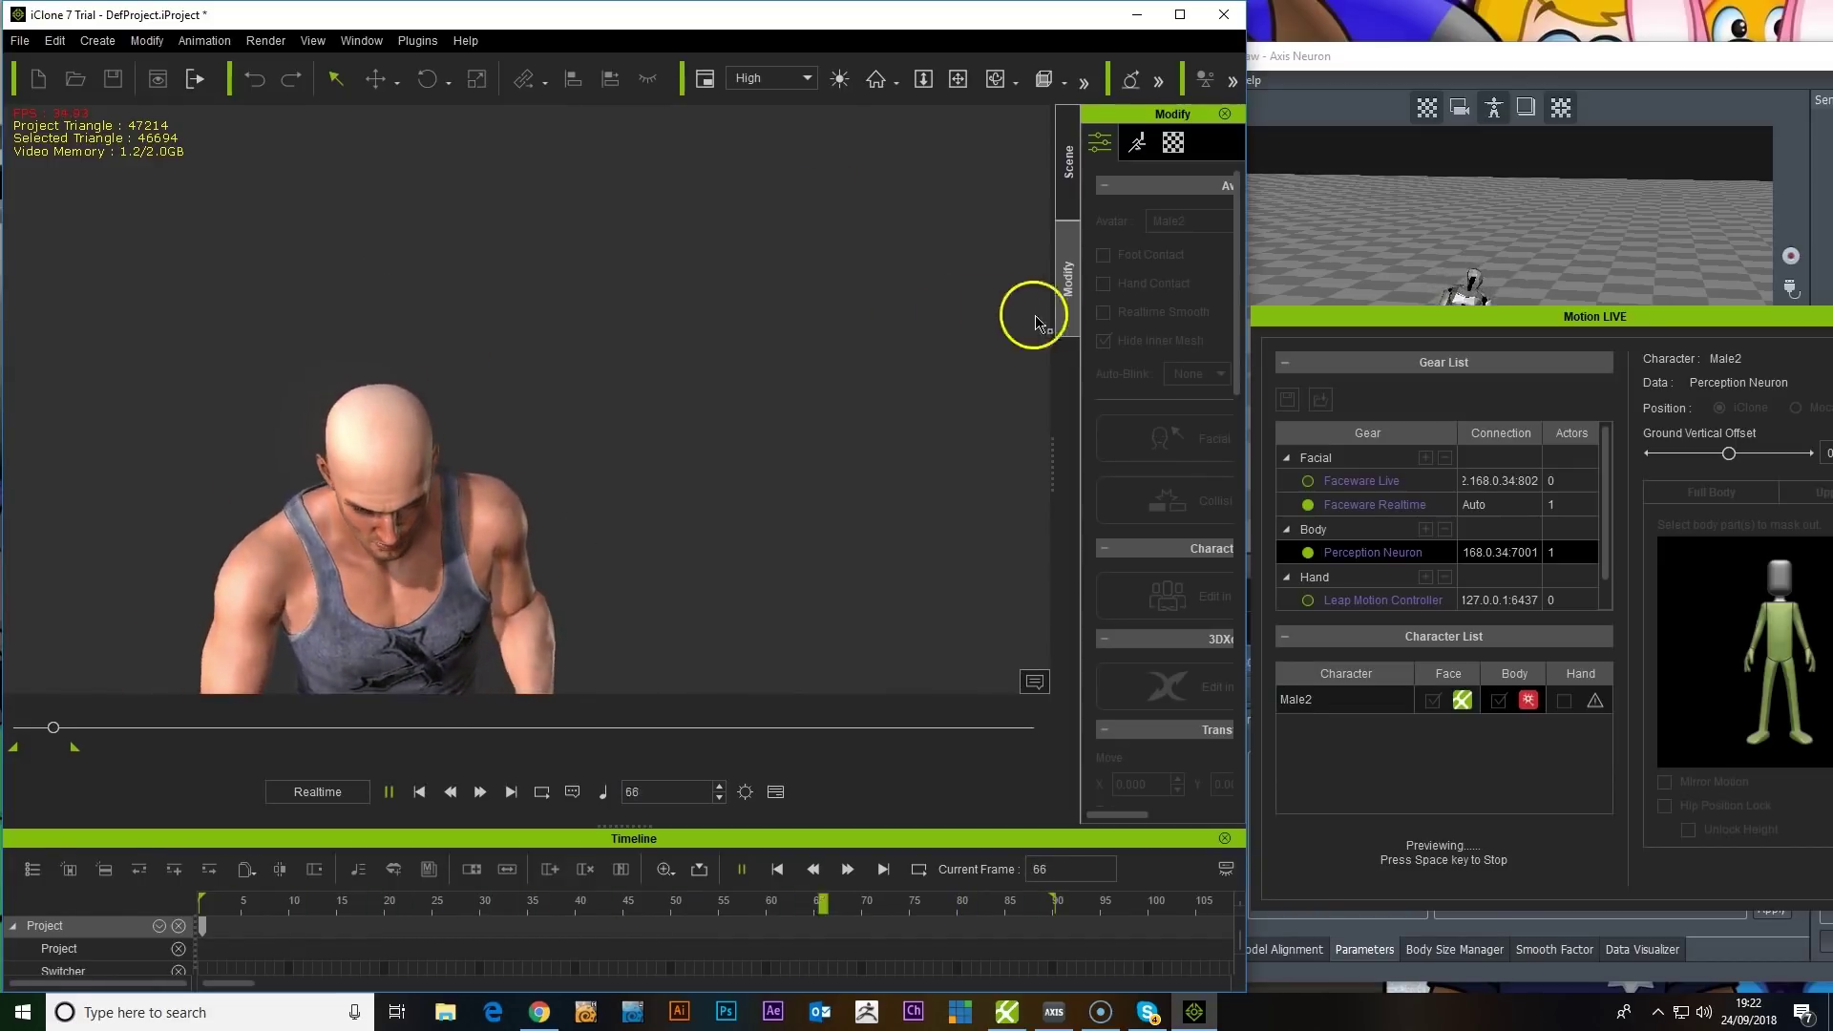
Step: Stop the live capture preview and switch display quality to Quick Mode
click(1411, 858)
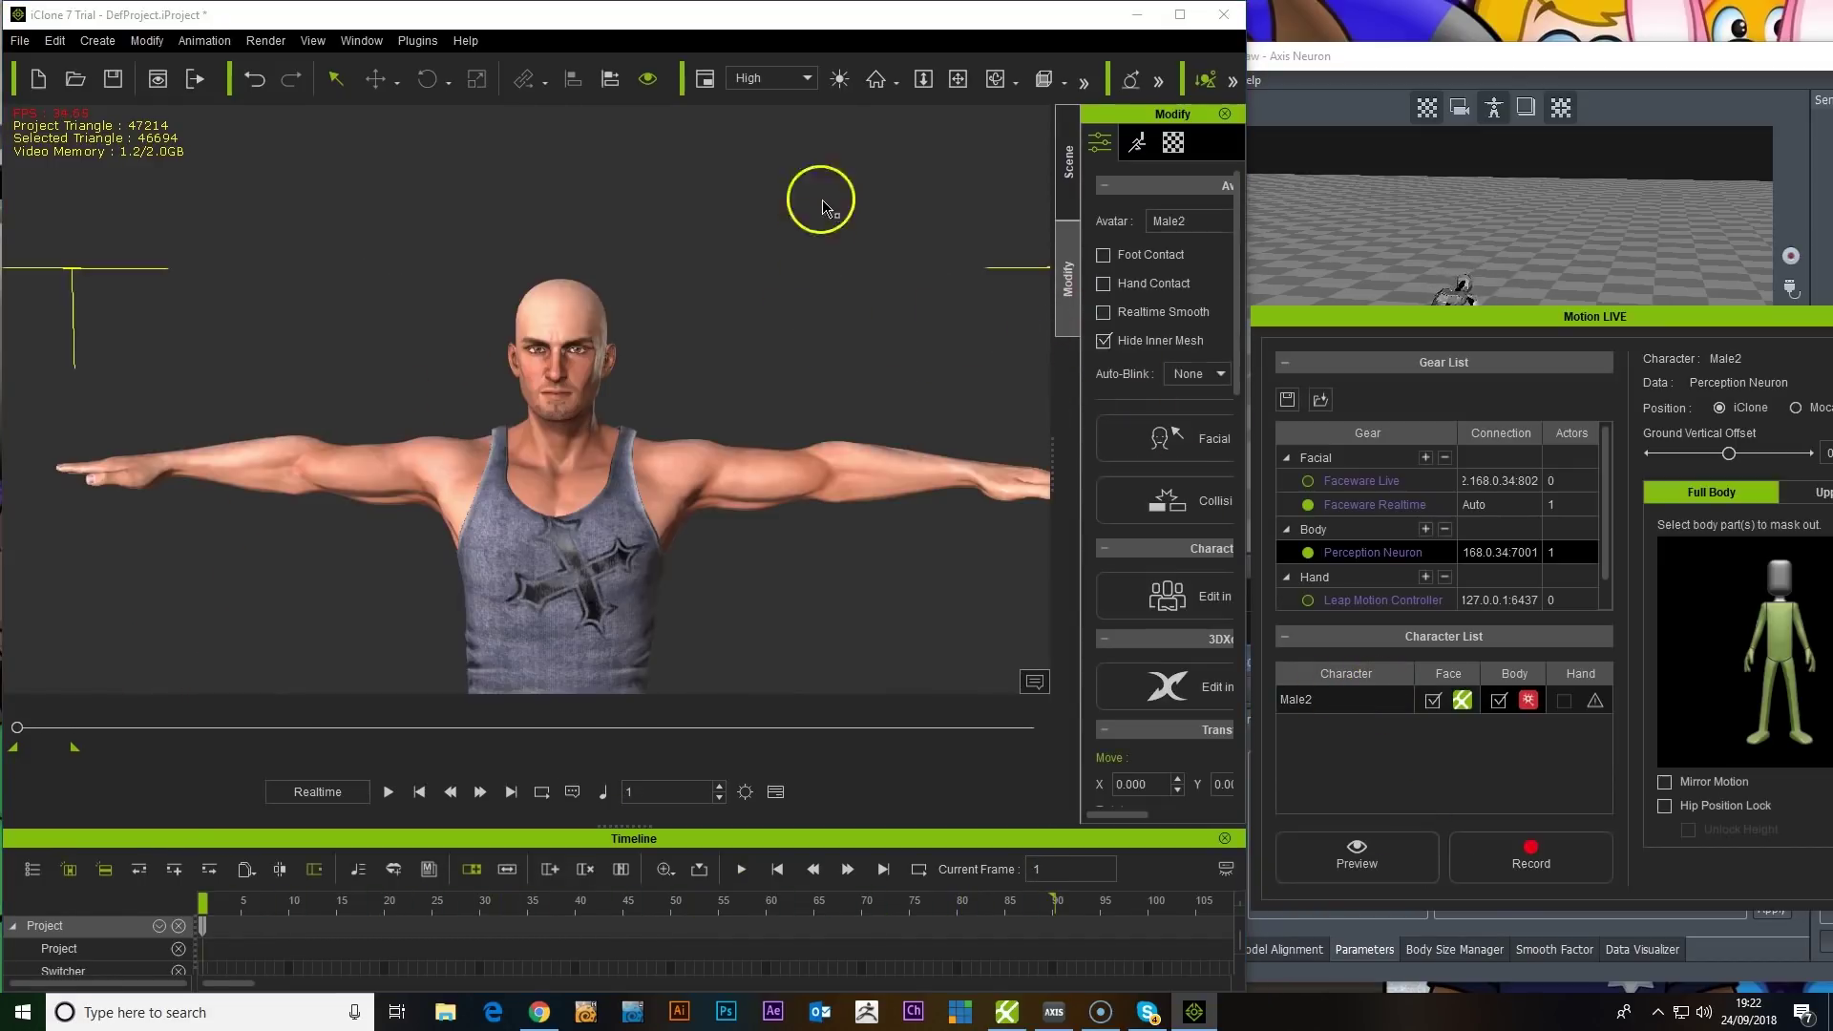
click(806, 81)
click(769, 128)
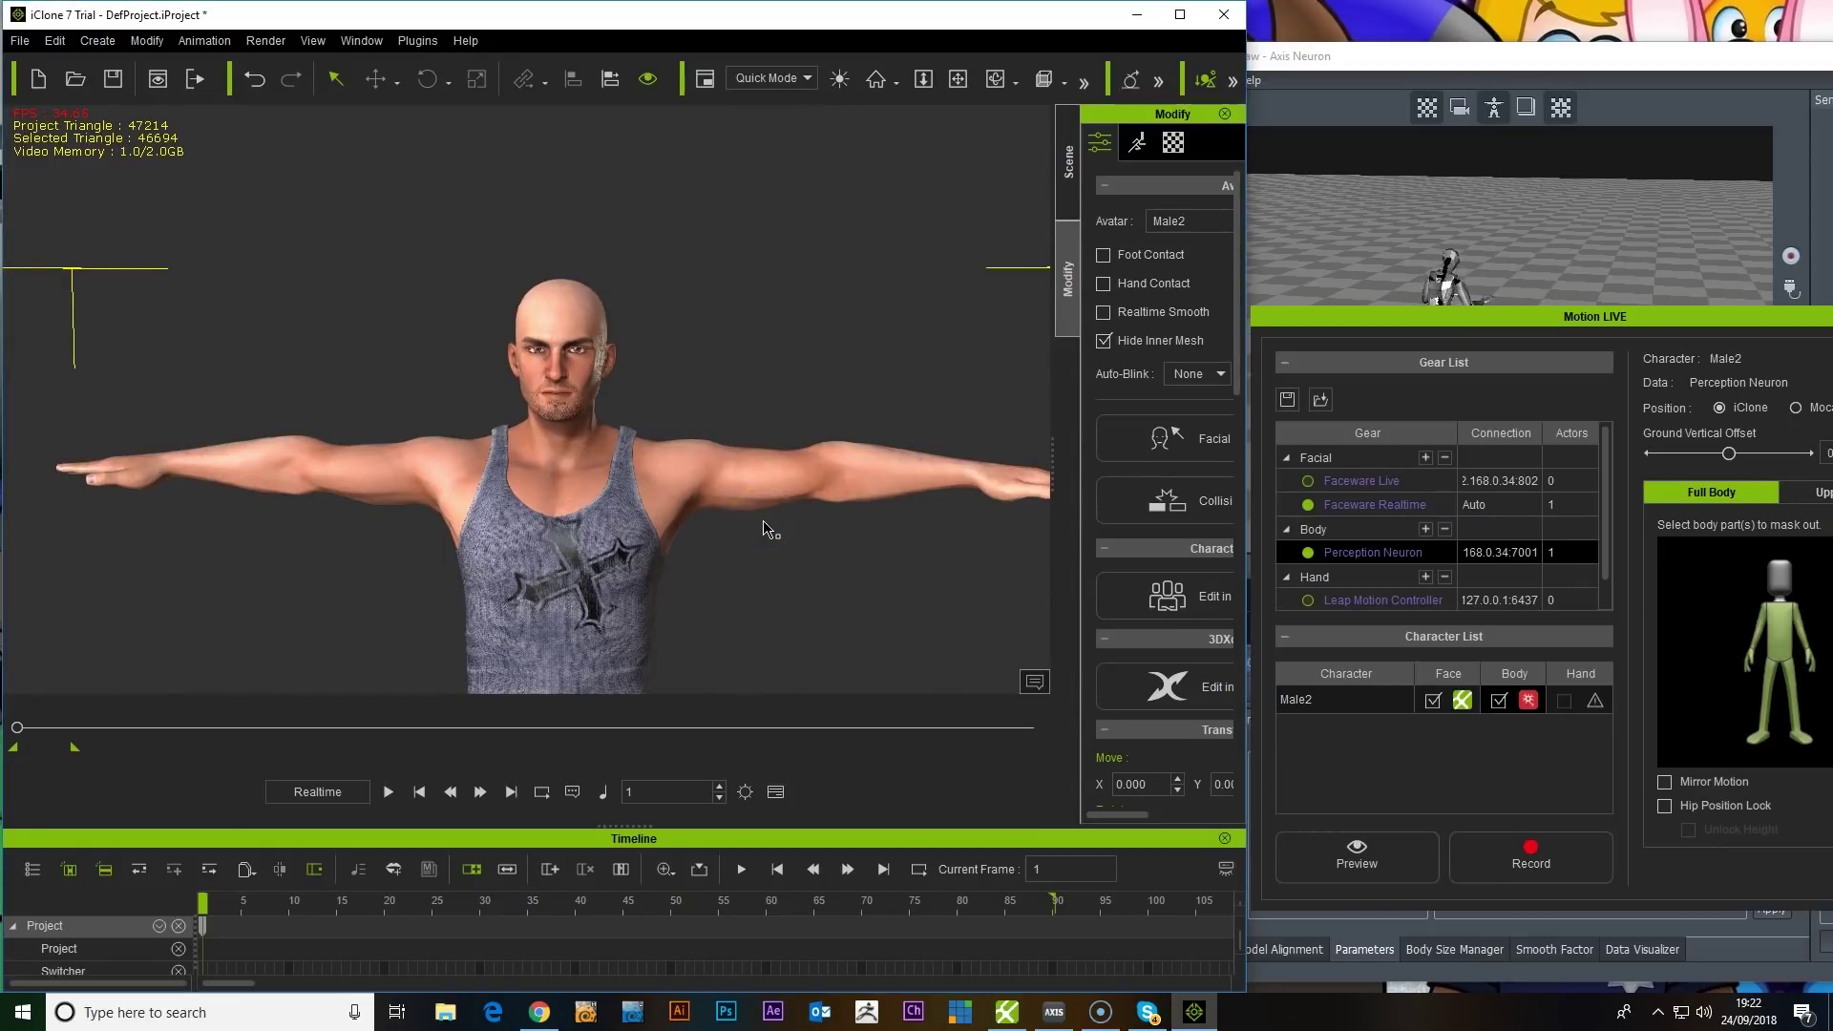
scroll(759, 520, up, 5)
scroll(761, 520, down, 3)
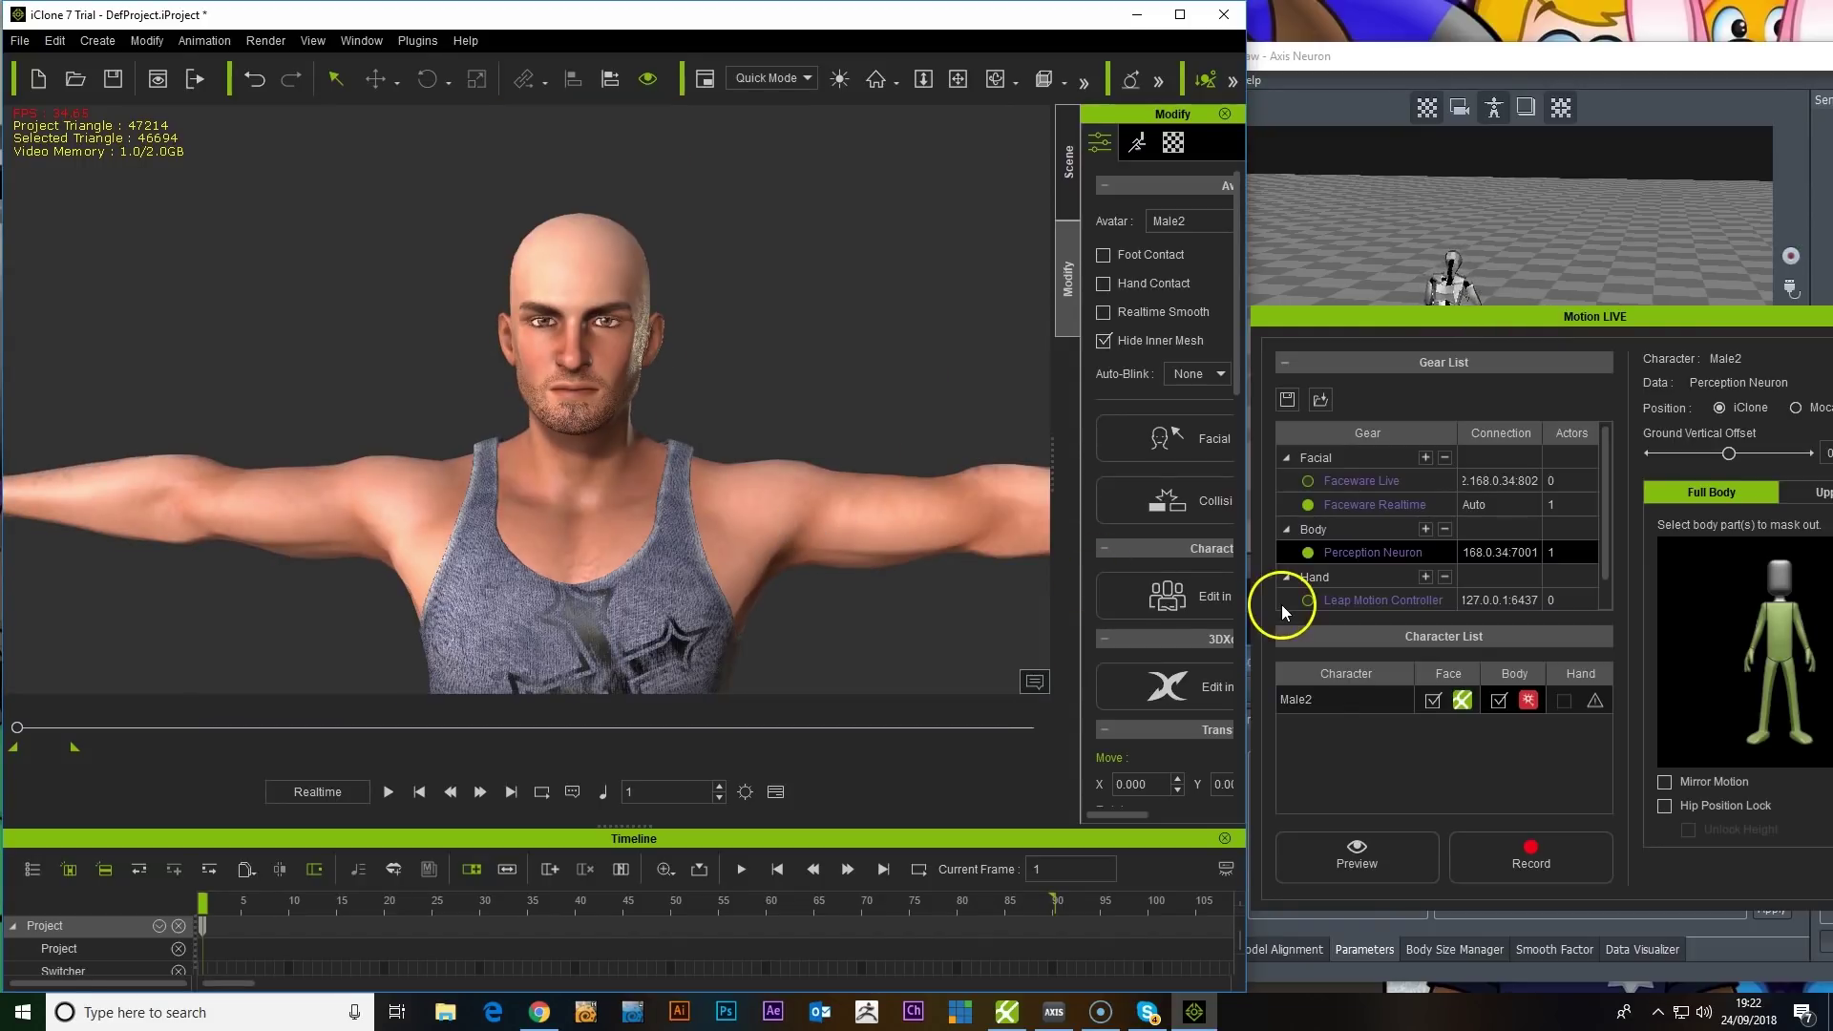
Step: Restart the live body-and-face preview and shift the view of Male2
click(1369, 846)
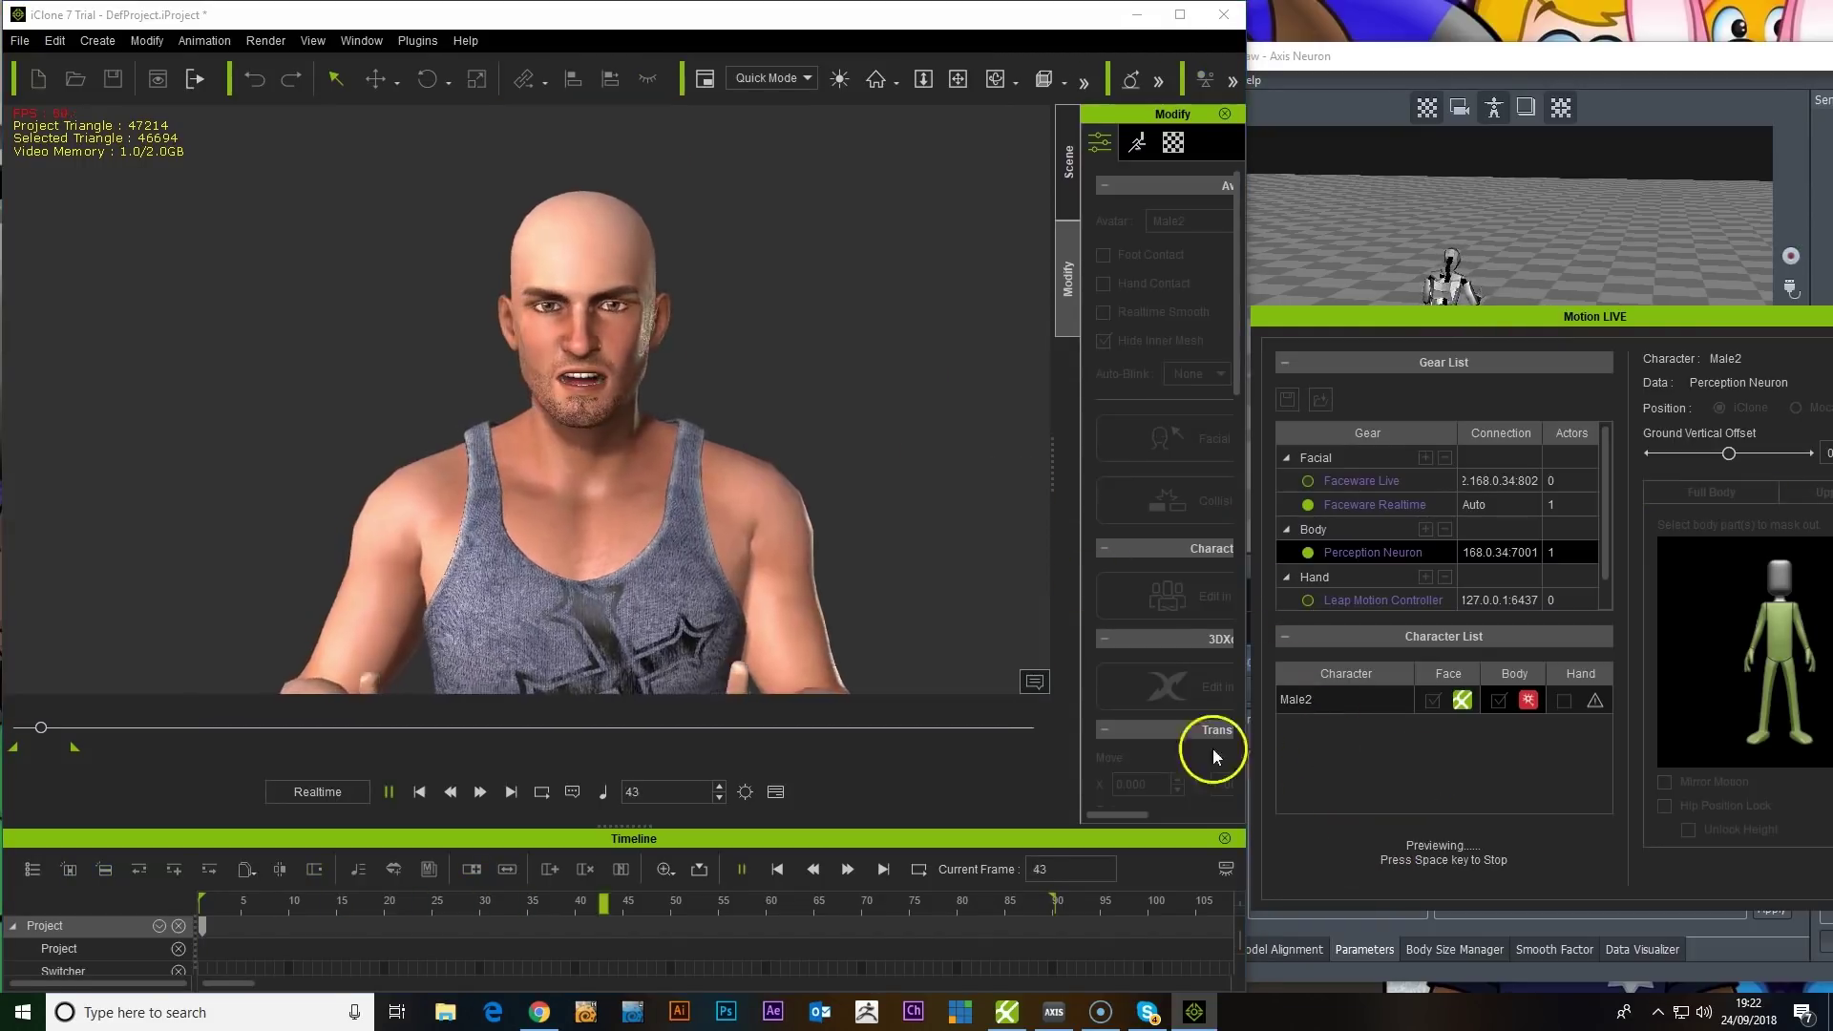
scroll(792, 569, down, 3)
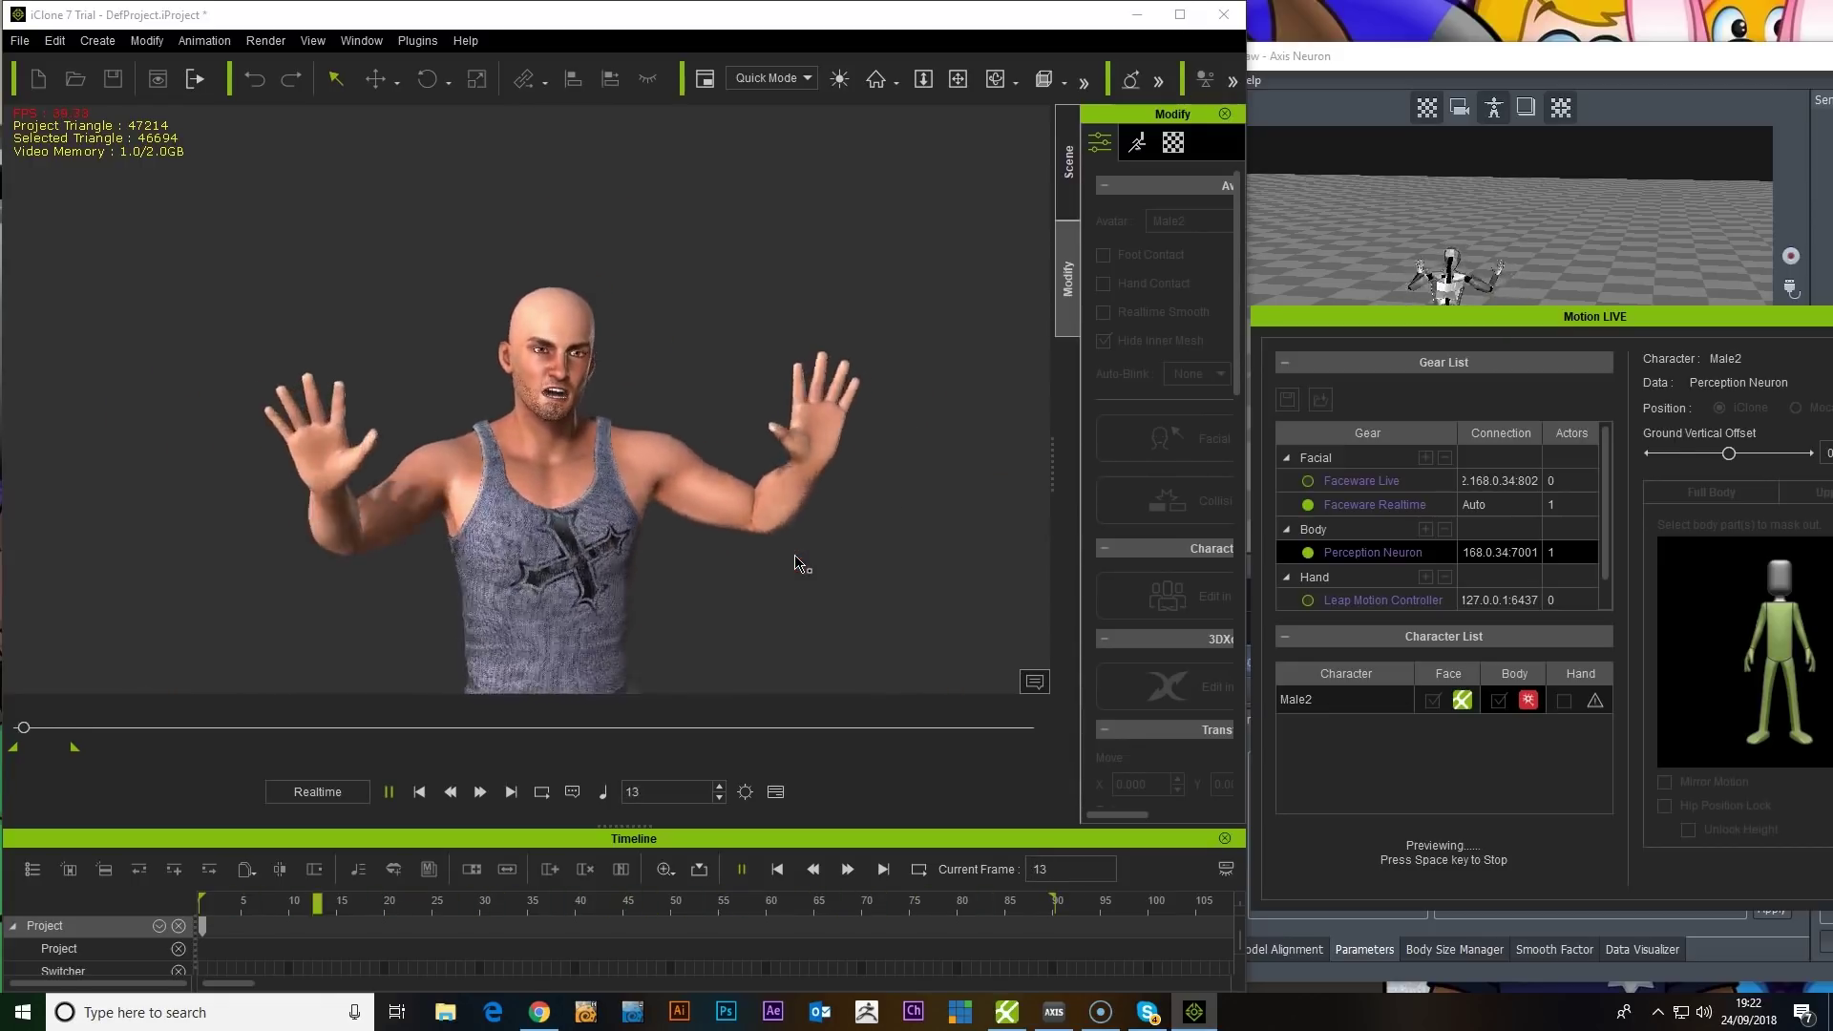
scroll(770, 535, up, 5)
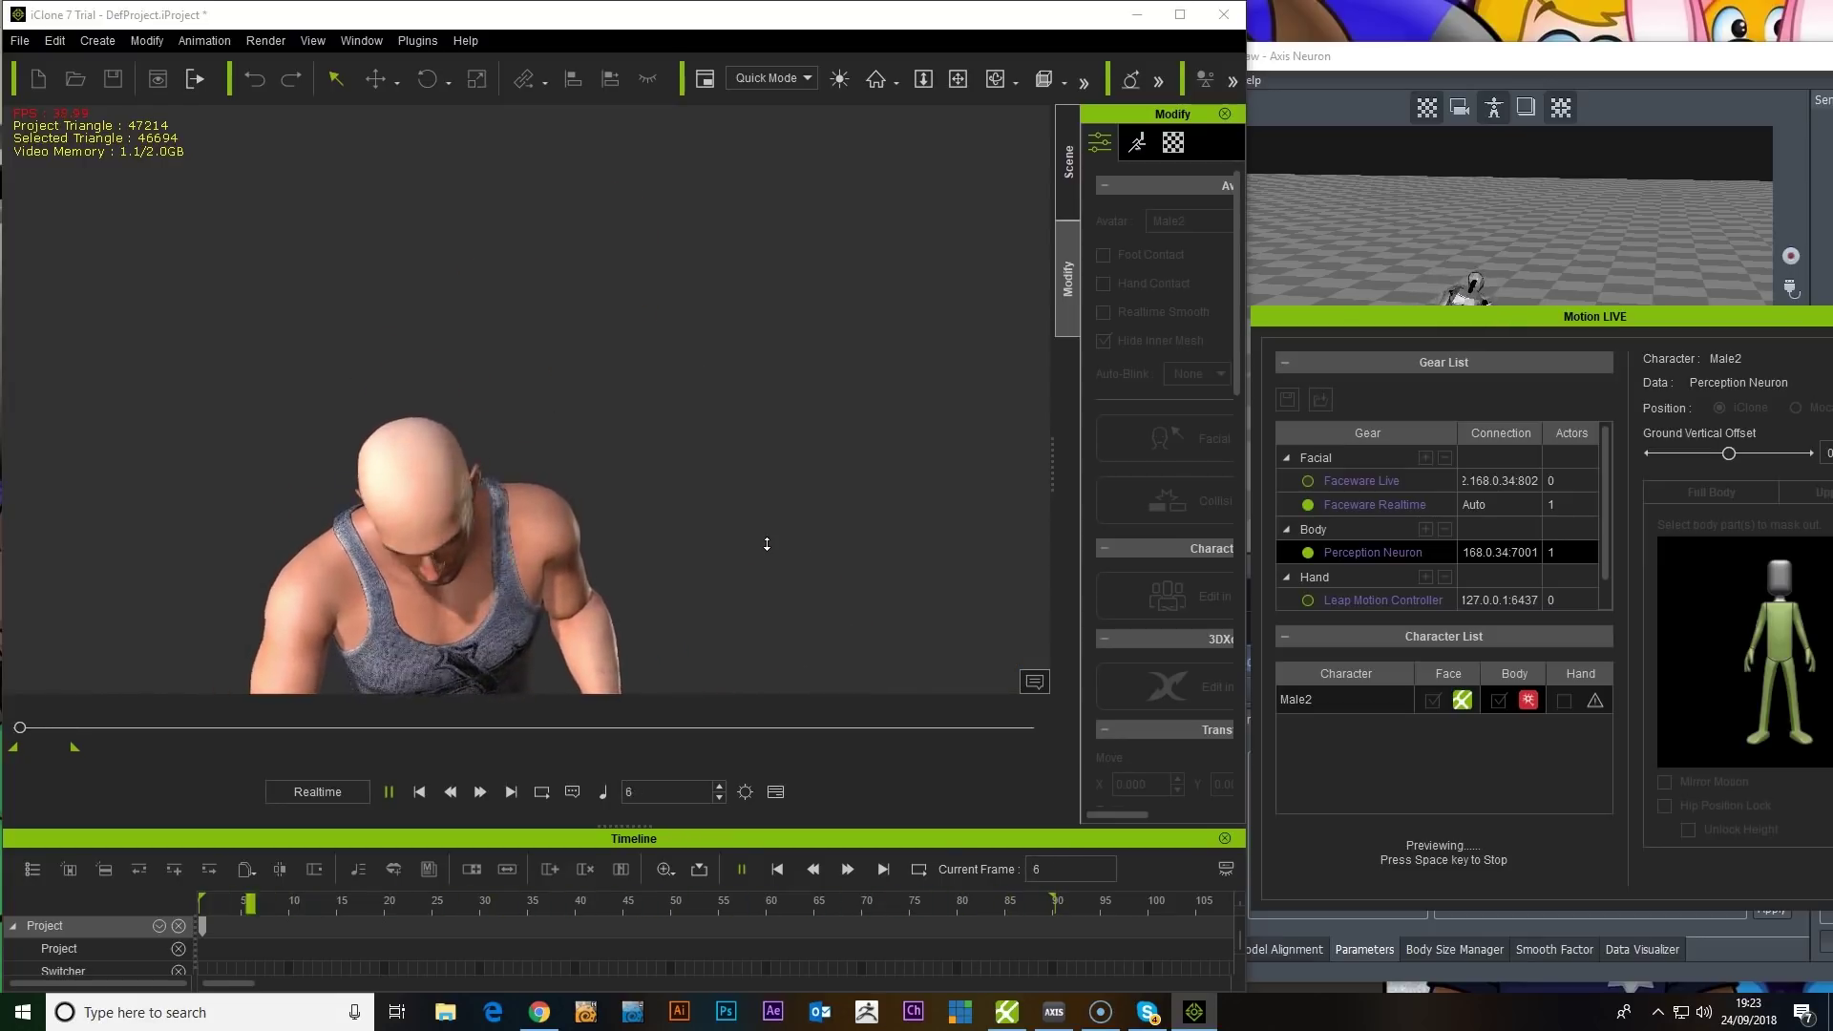
drag(706, 535, 724, 554)
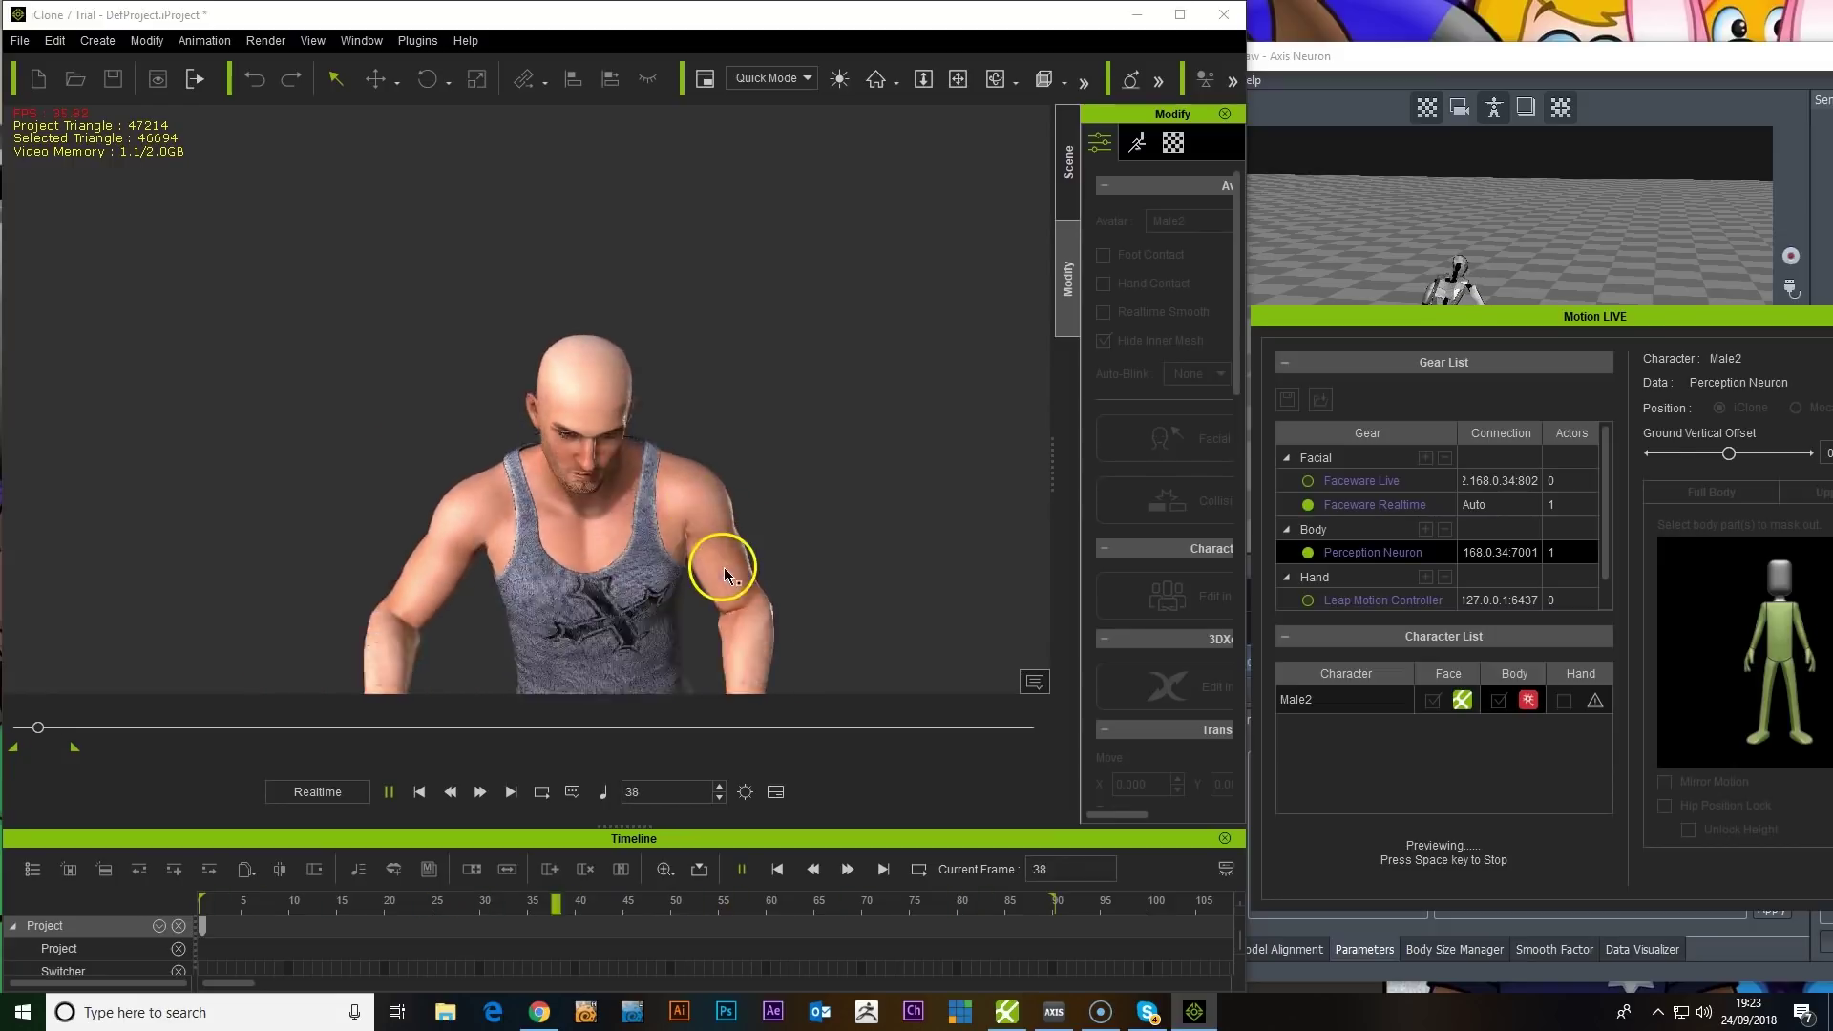
Step: Bring Axis Neuron forward and connect to the Perception Neuron suit from the Equipment list
click(1610, 243)
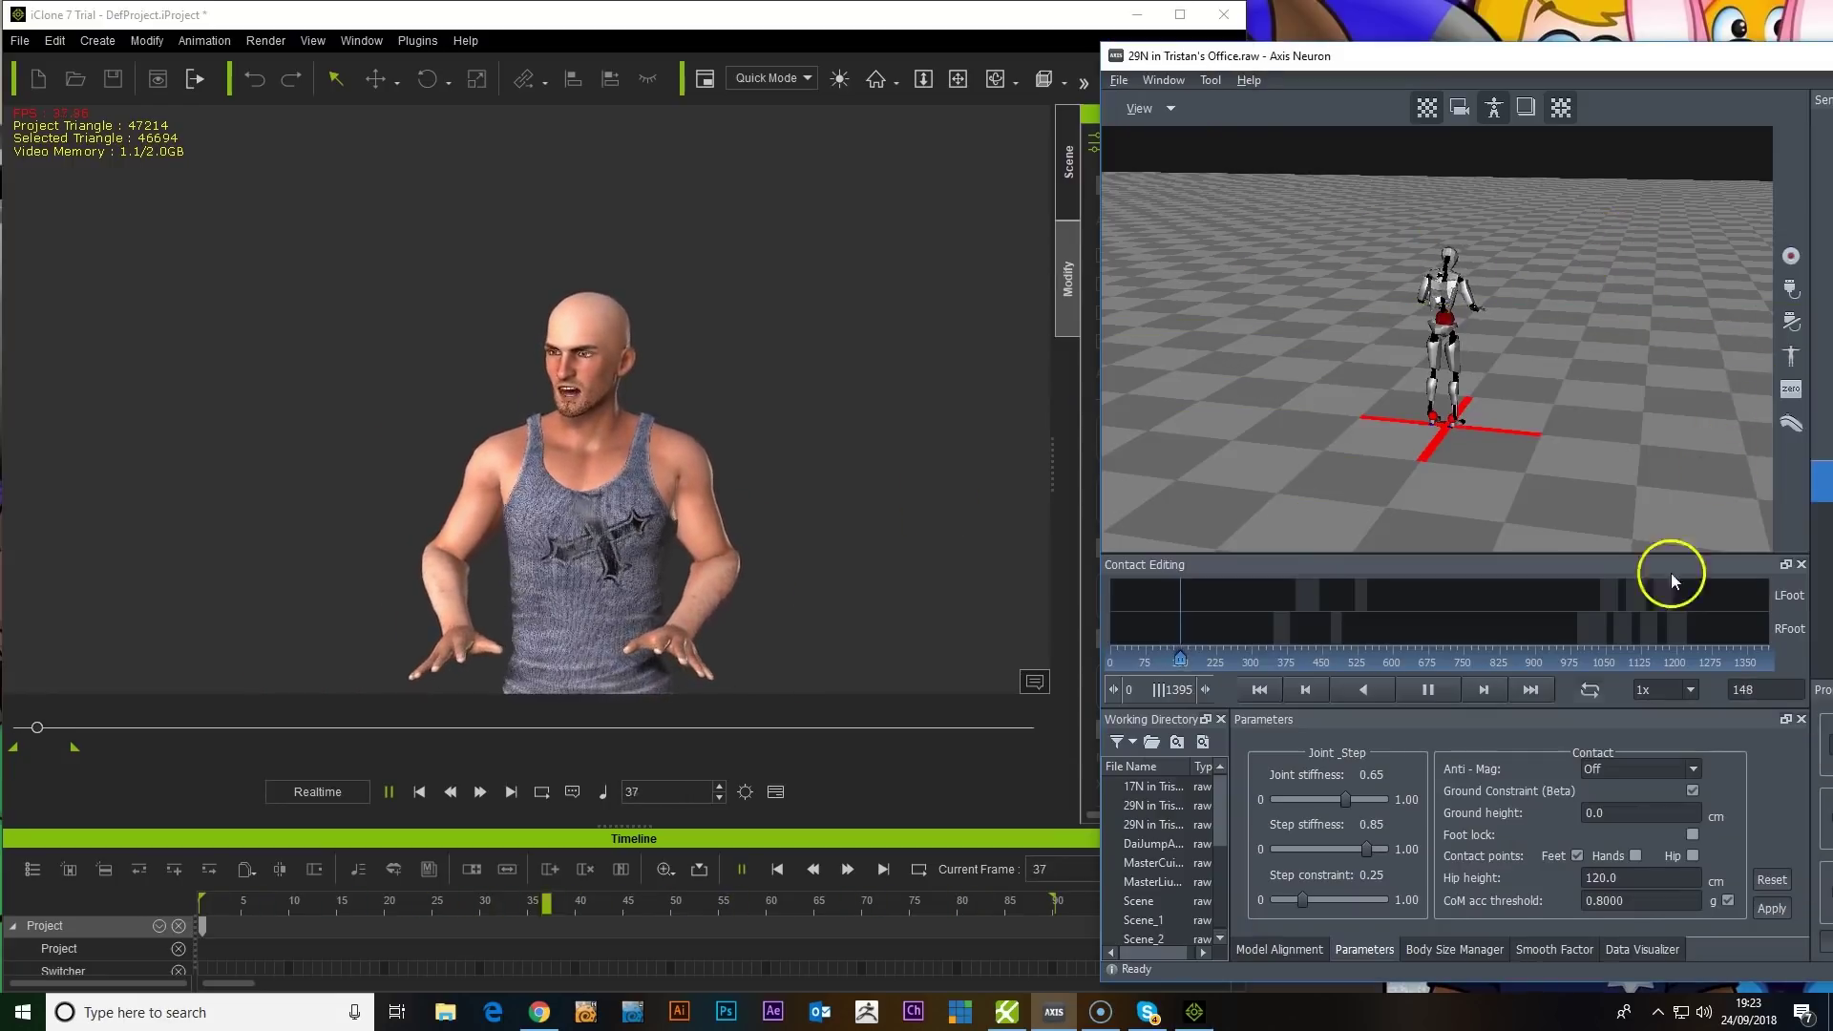
click(1792, 289)
click(1732, 439)
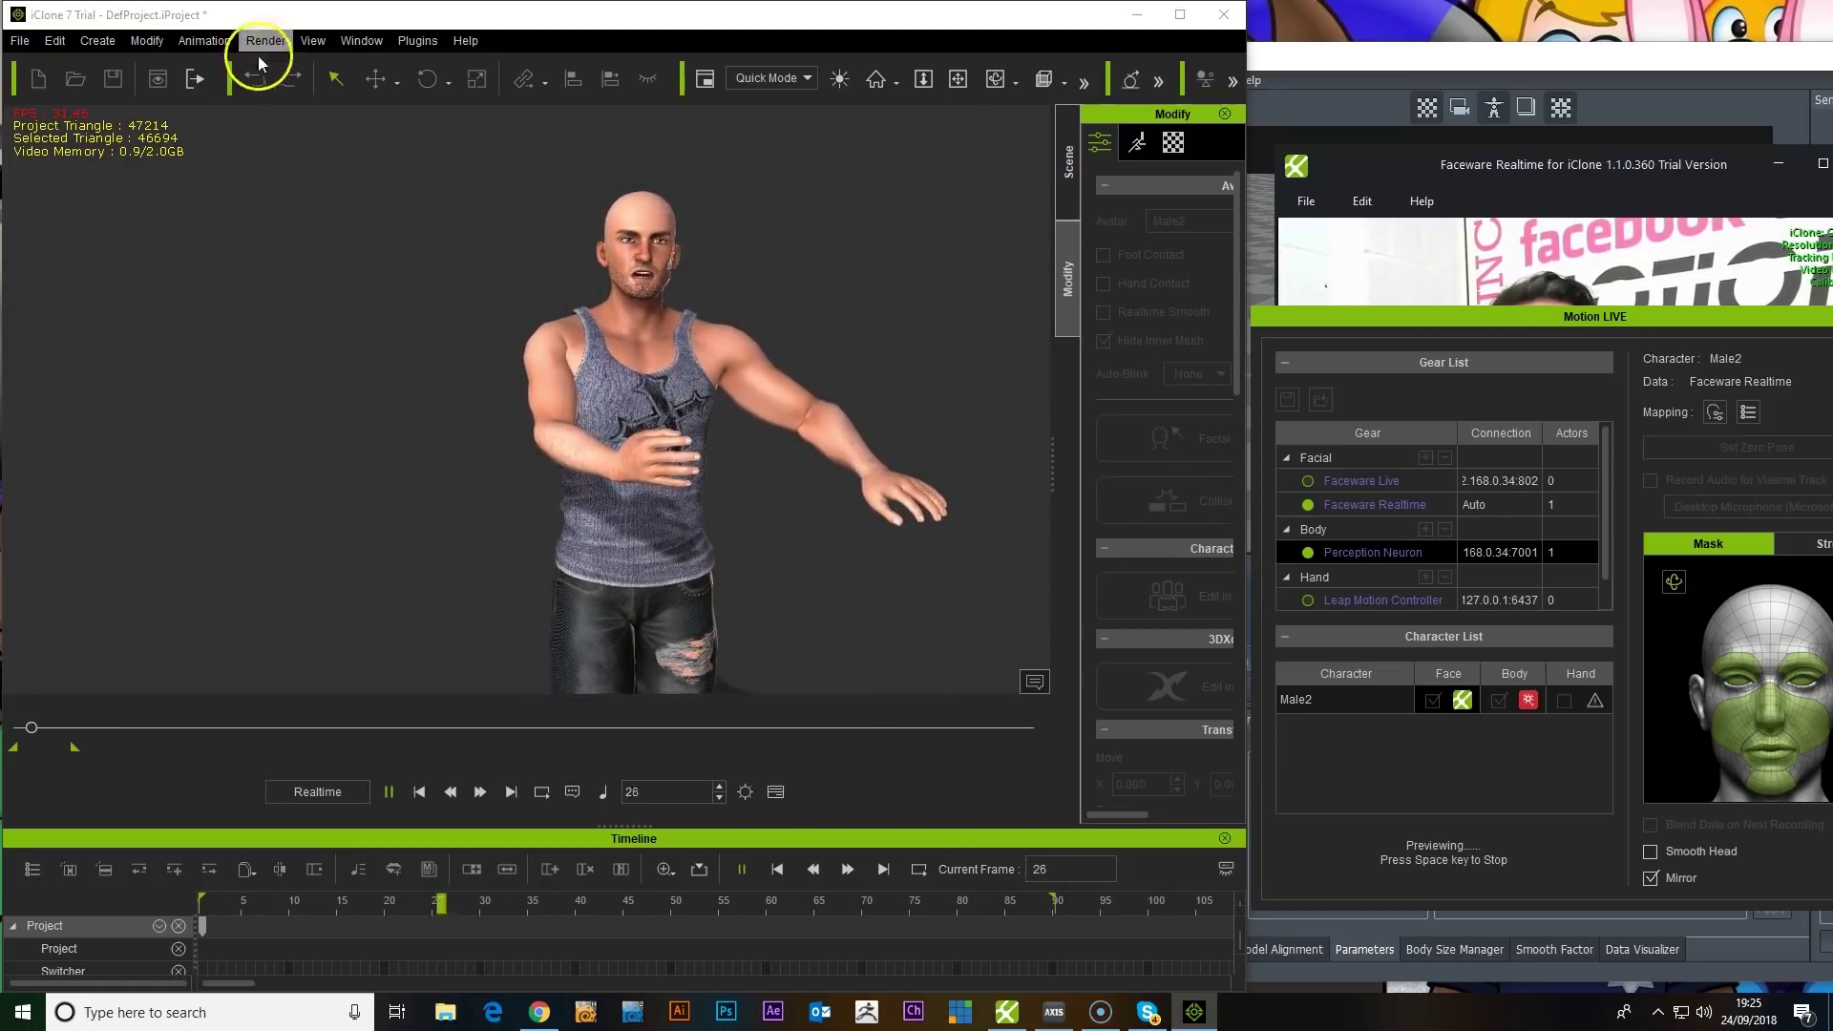
Step: Open the window layout options, close the menu, and scroll while 01_Walter previews live
click(364, 41)
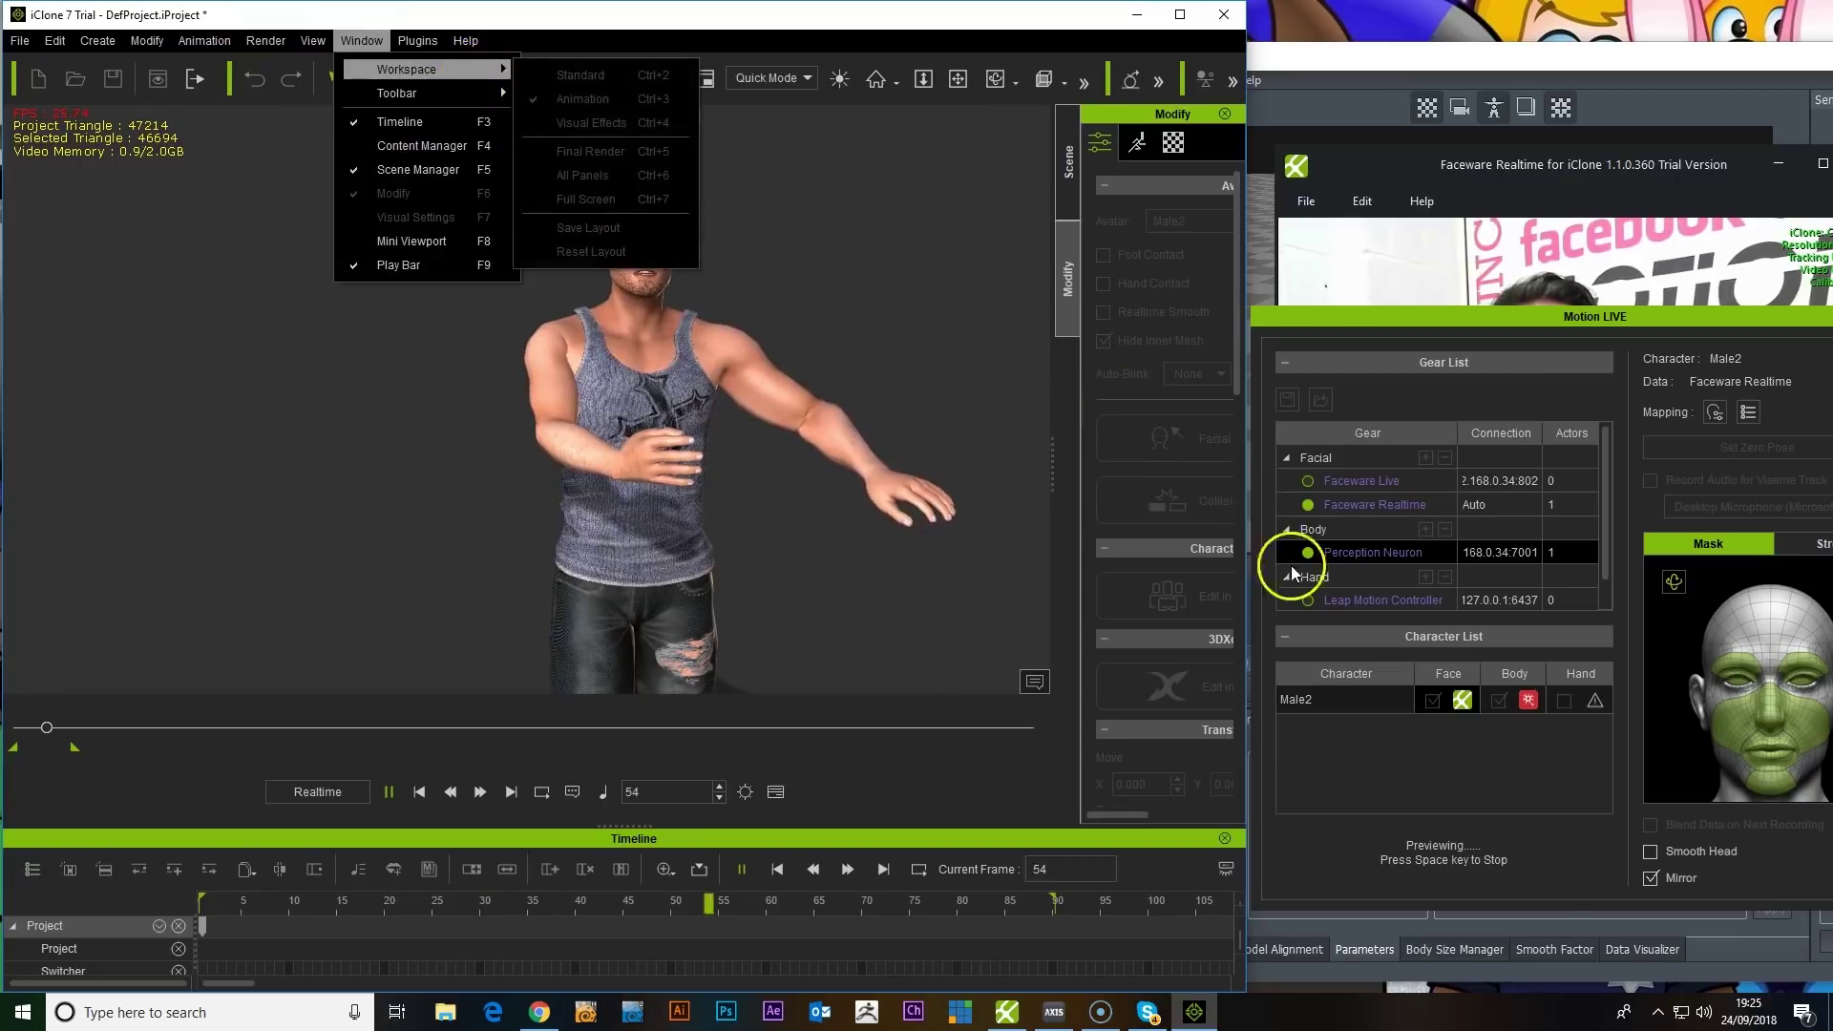
click(1436, 829)
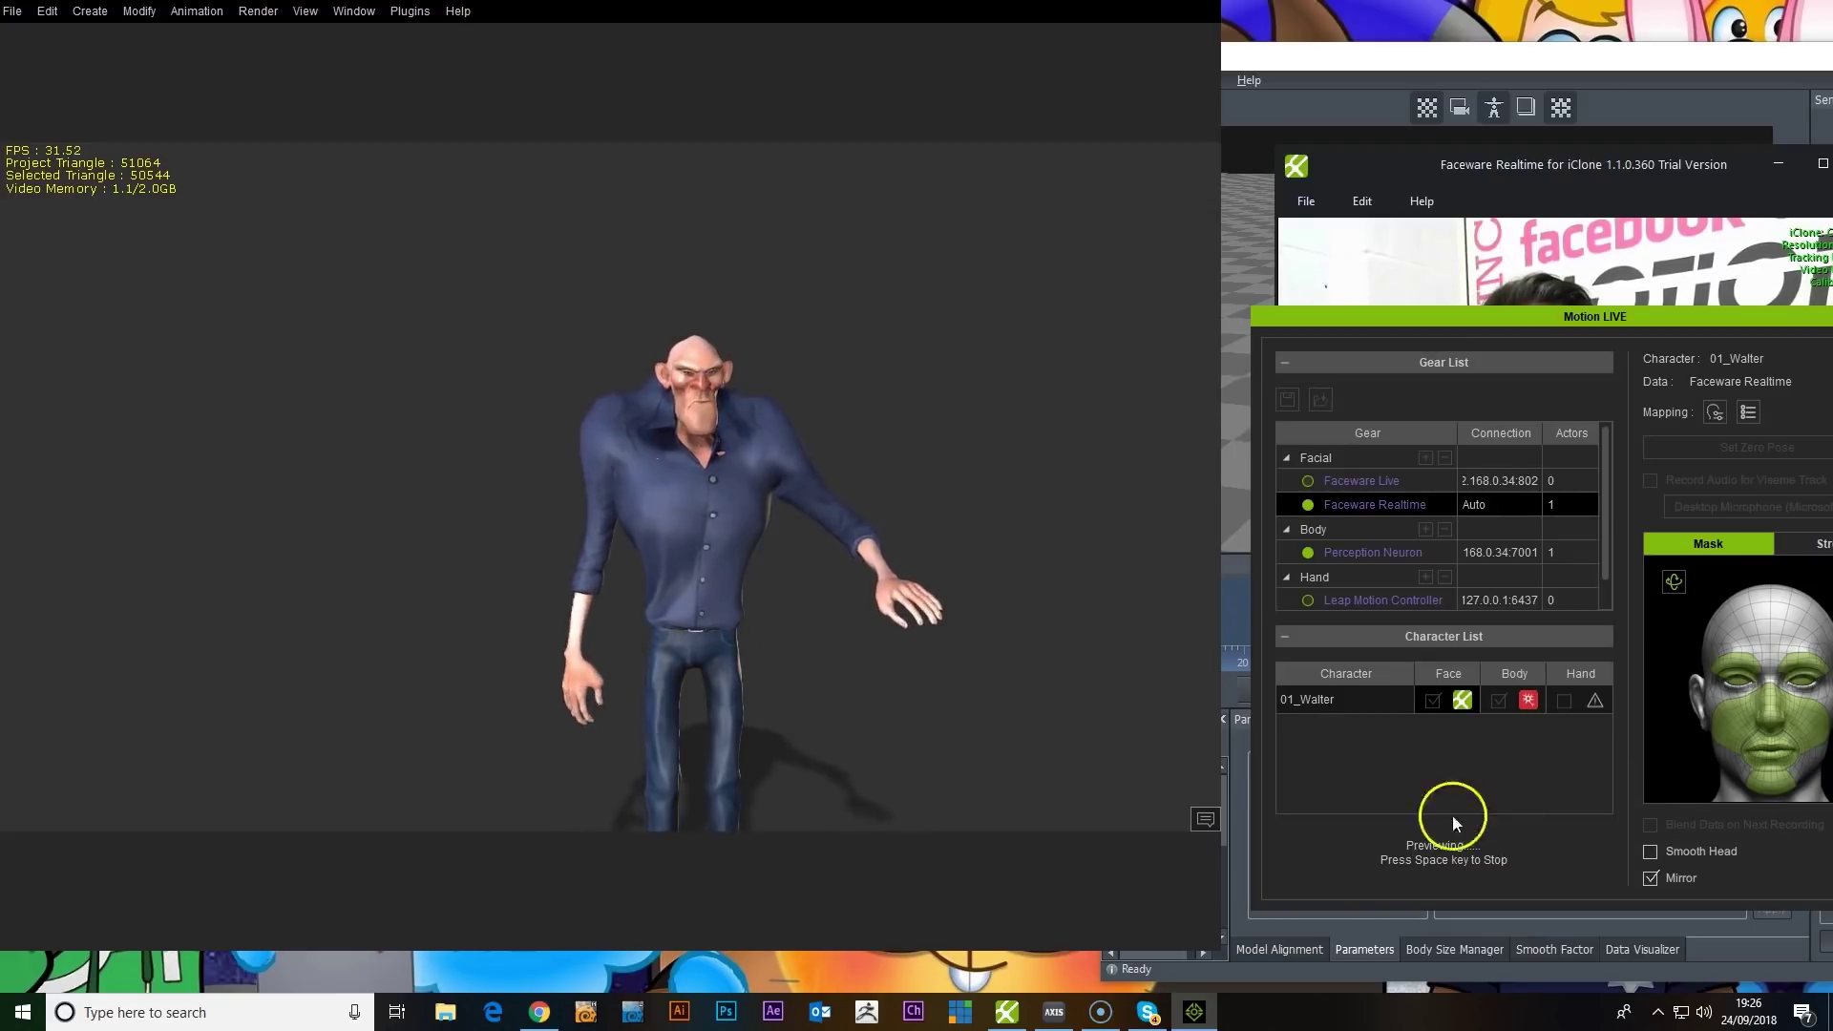
scroll(982, 667, up, 3)
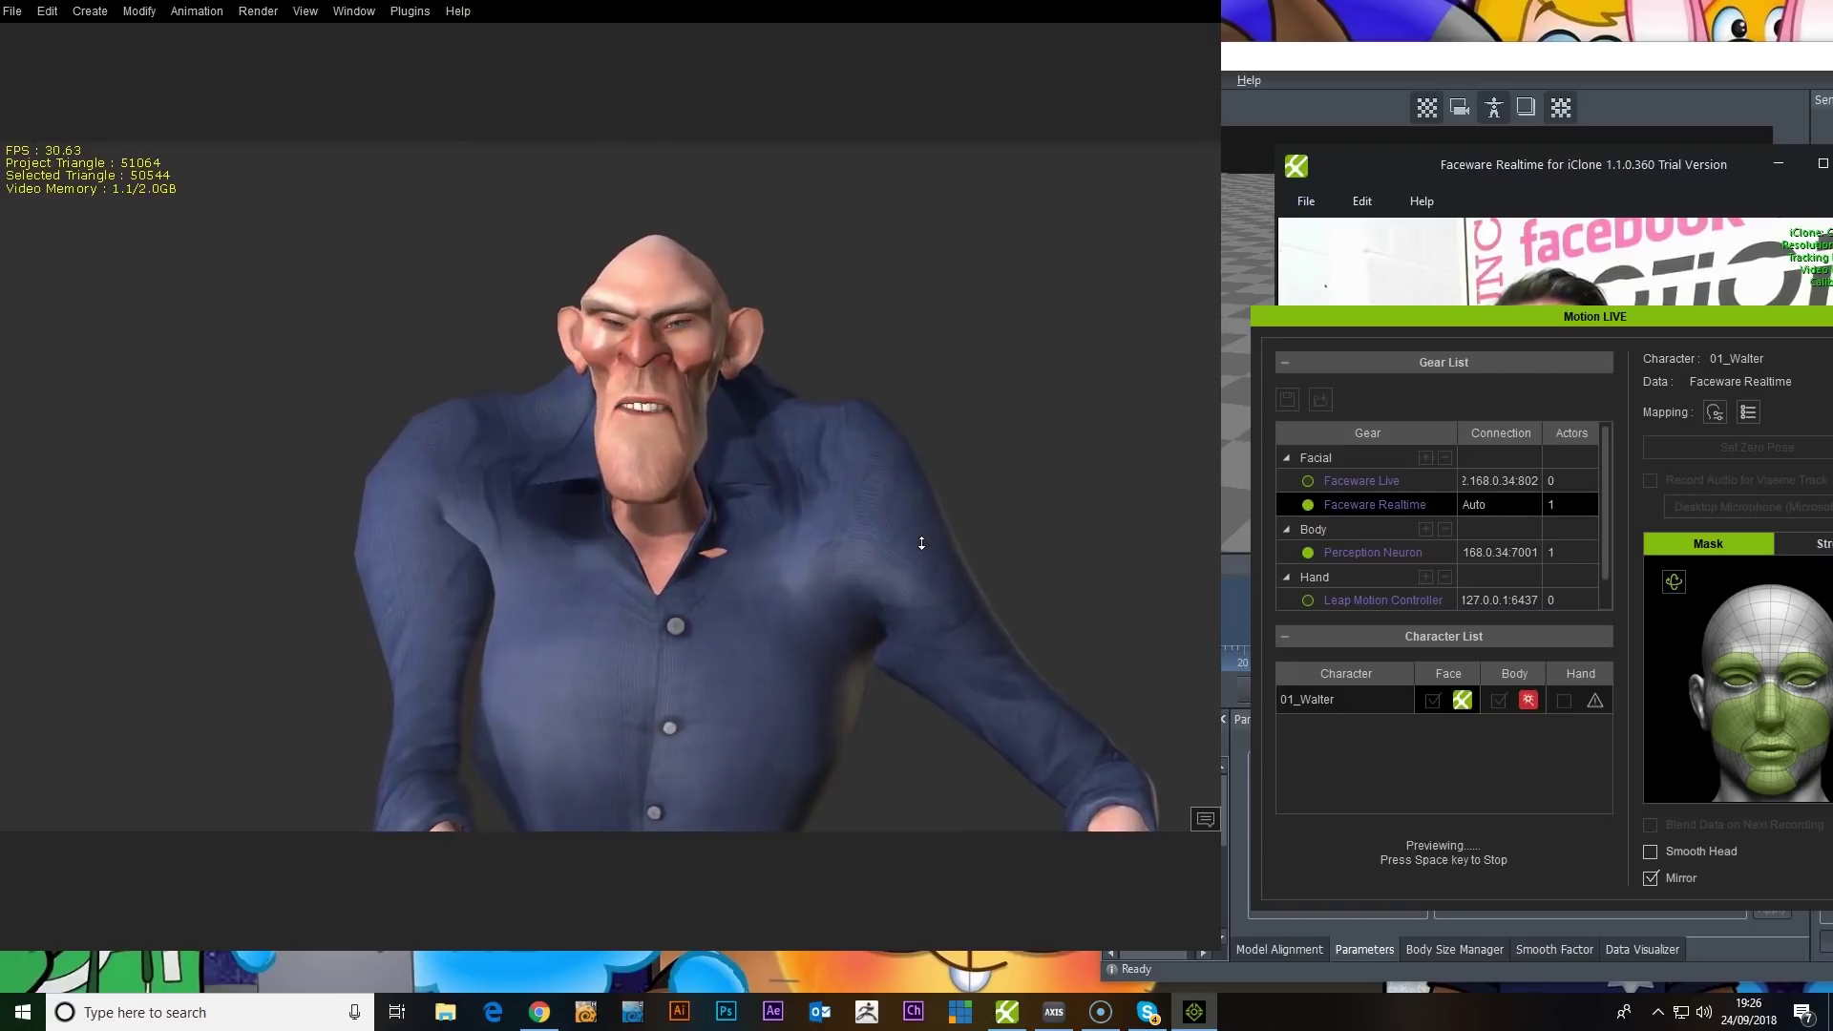
scroll(880, 480, up, 3)
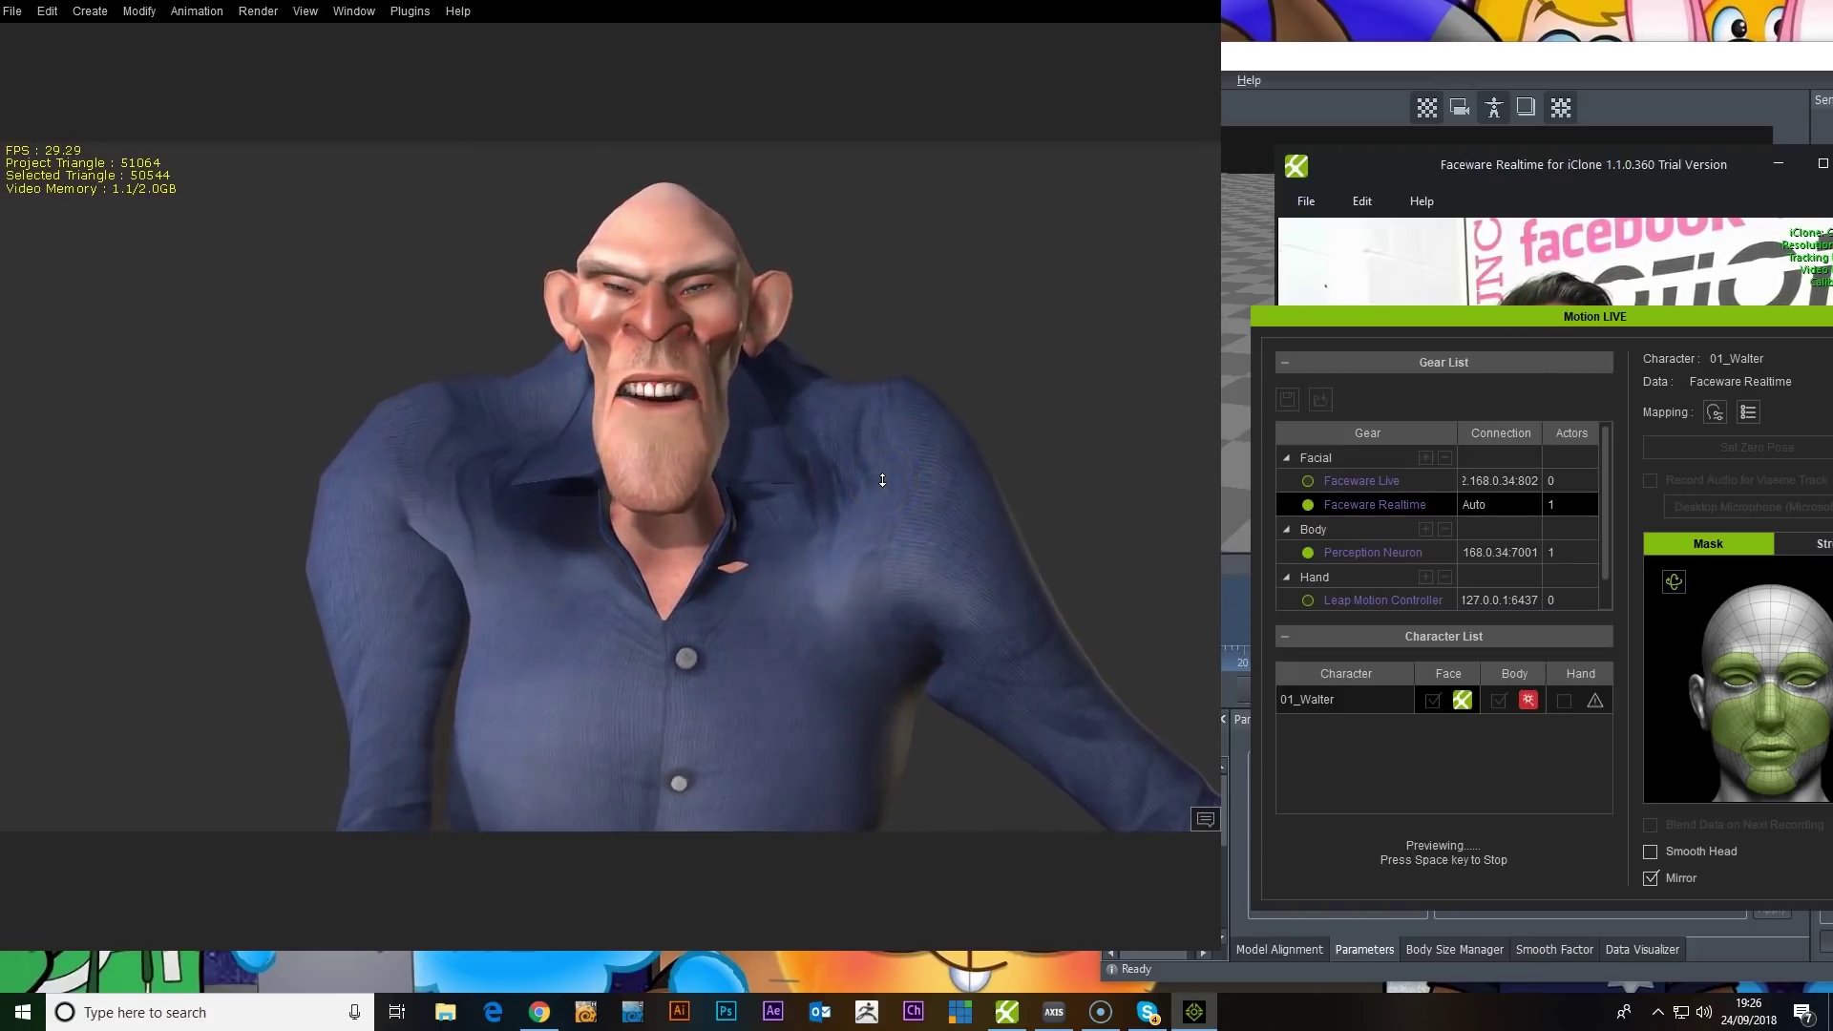
scroll(928, 501, down, 3)
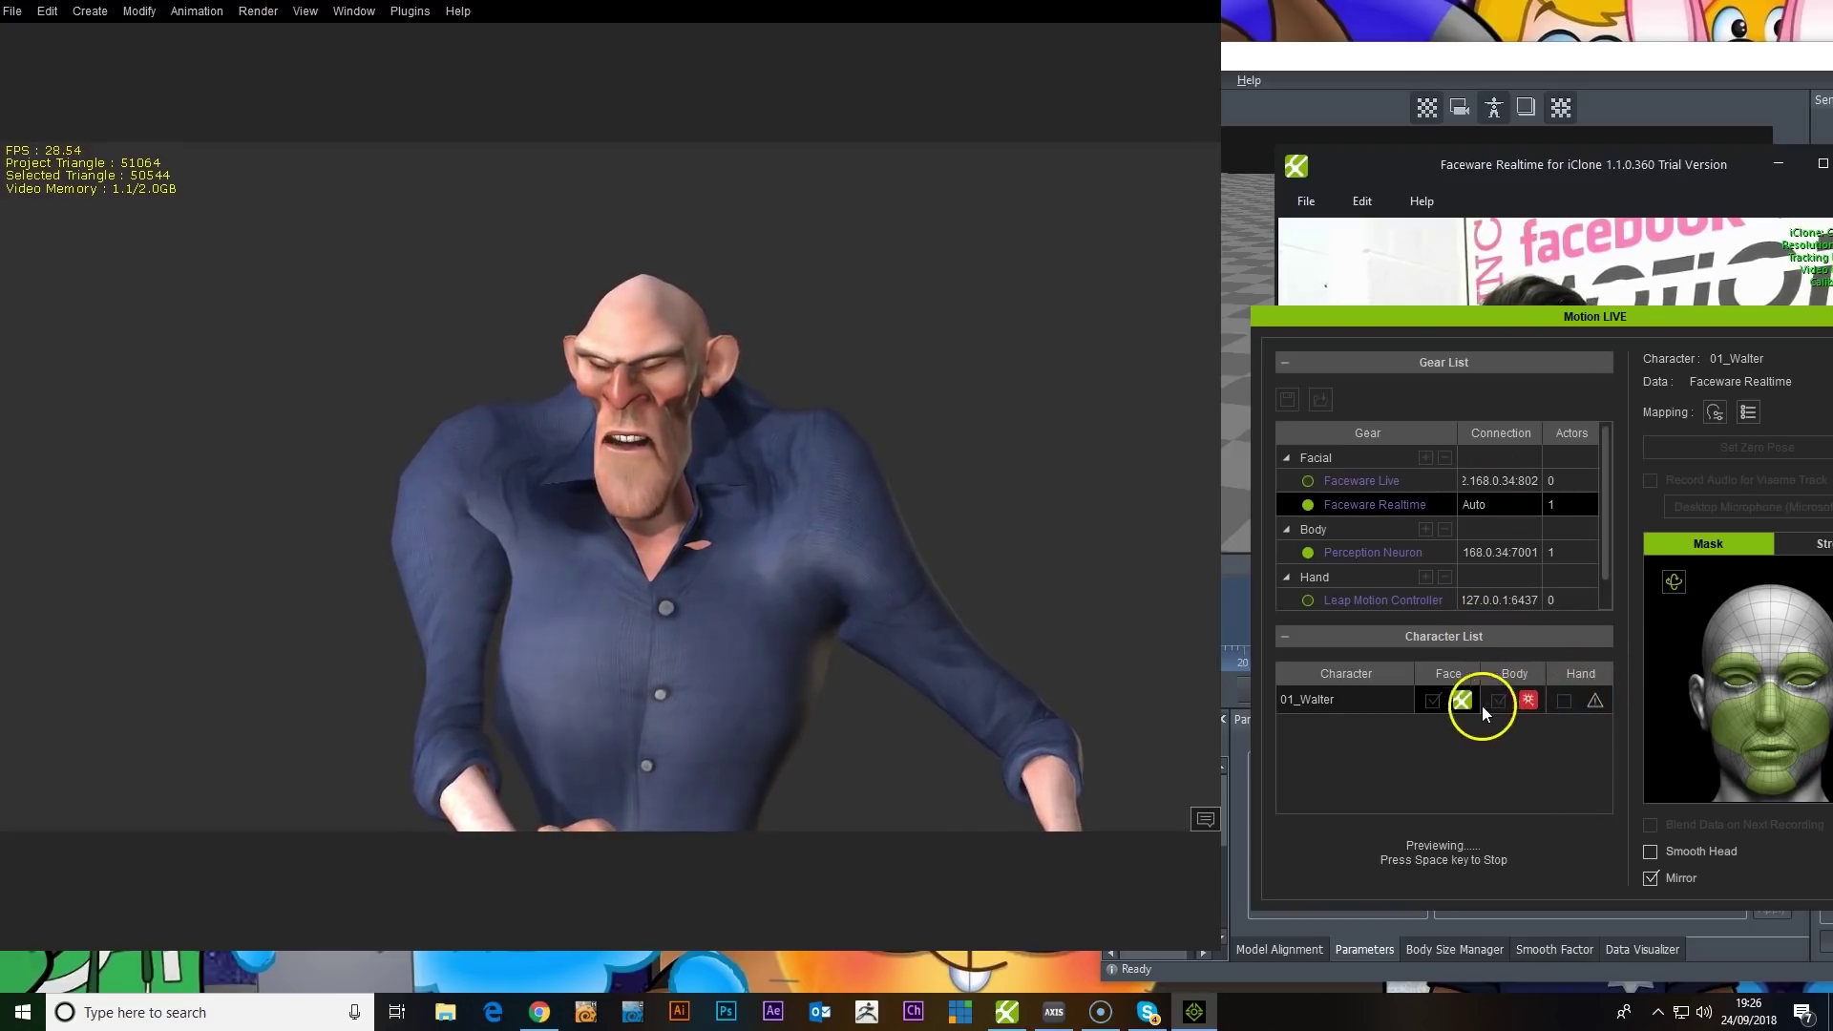
Step: In Walter's Strength settings, raise mouth strength, then ease back mouth, cheek and jaw sliders
click(1807, 541)
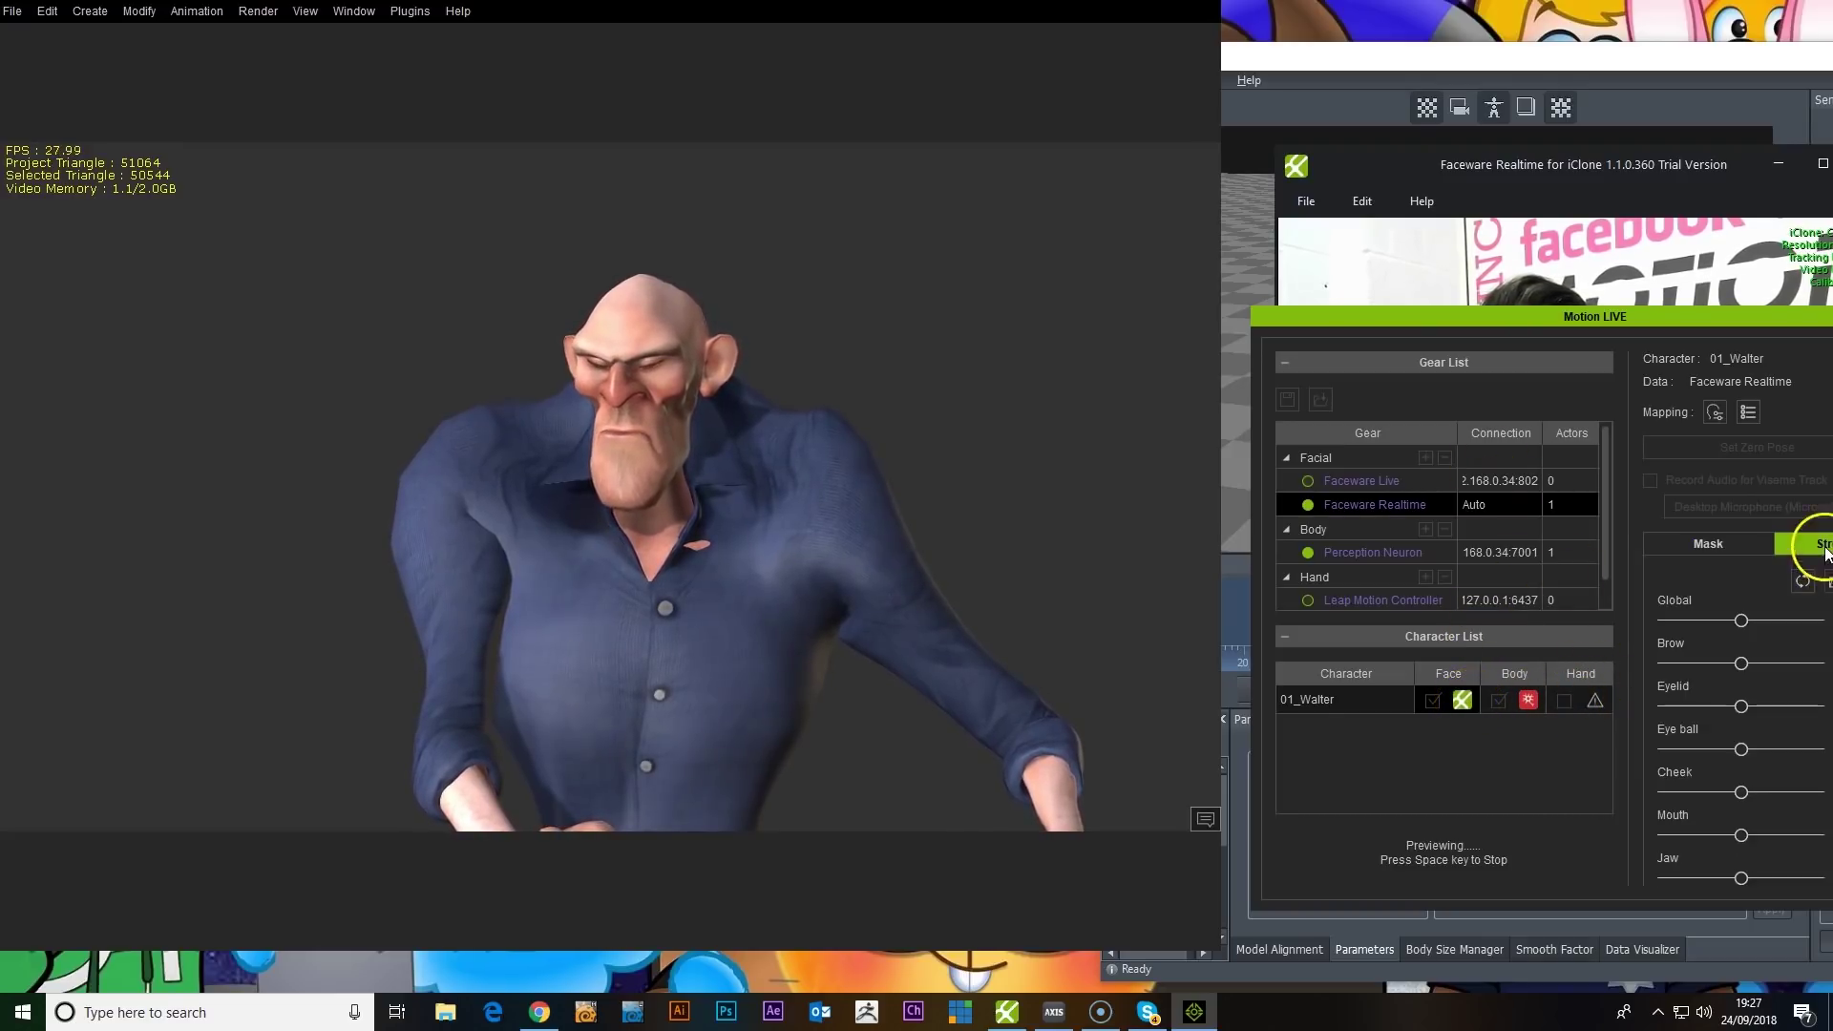
drag(1742, 839, 1800, 850)
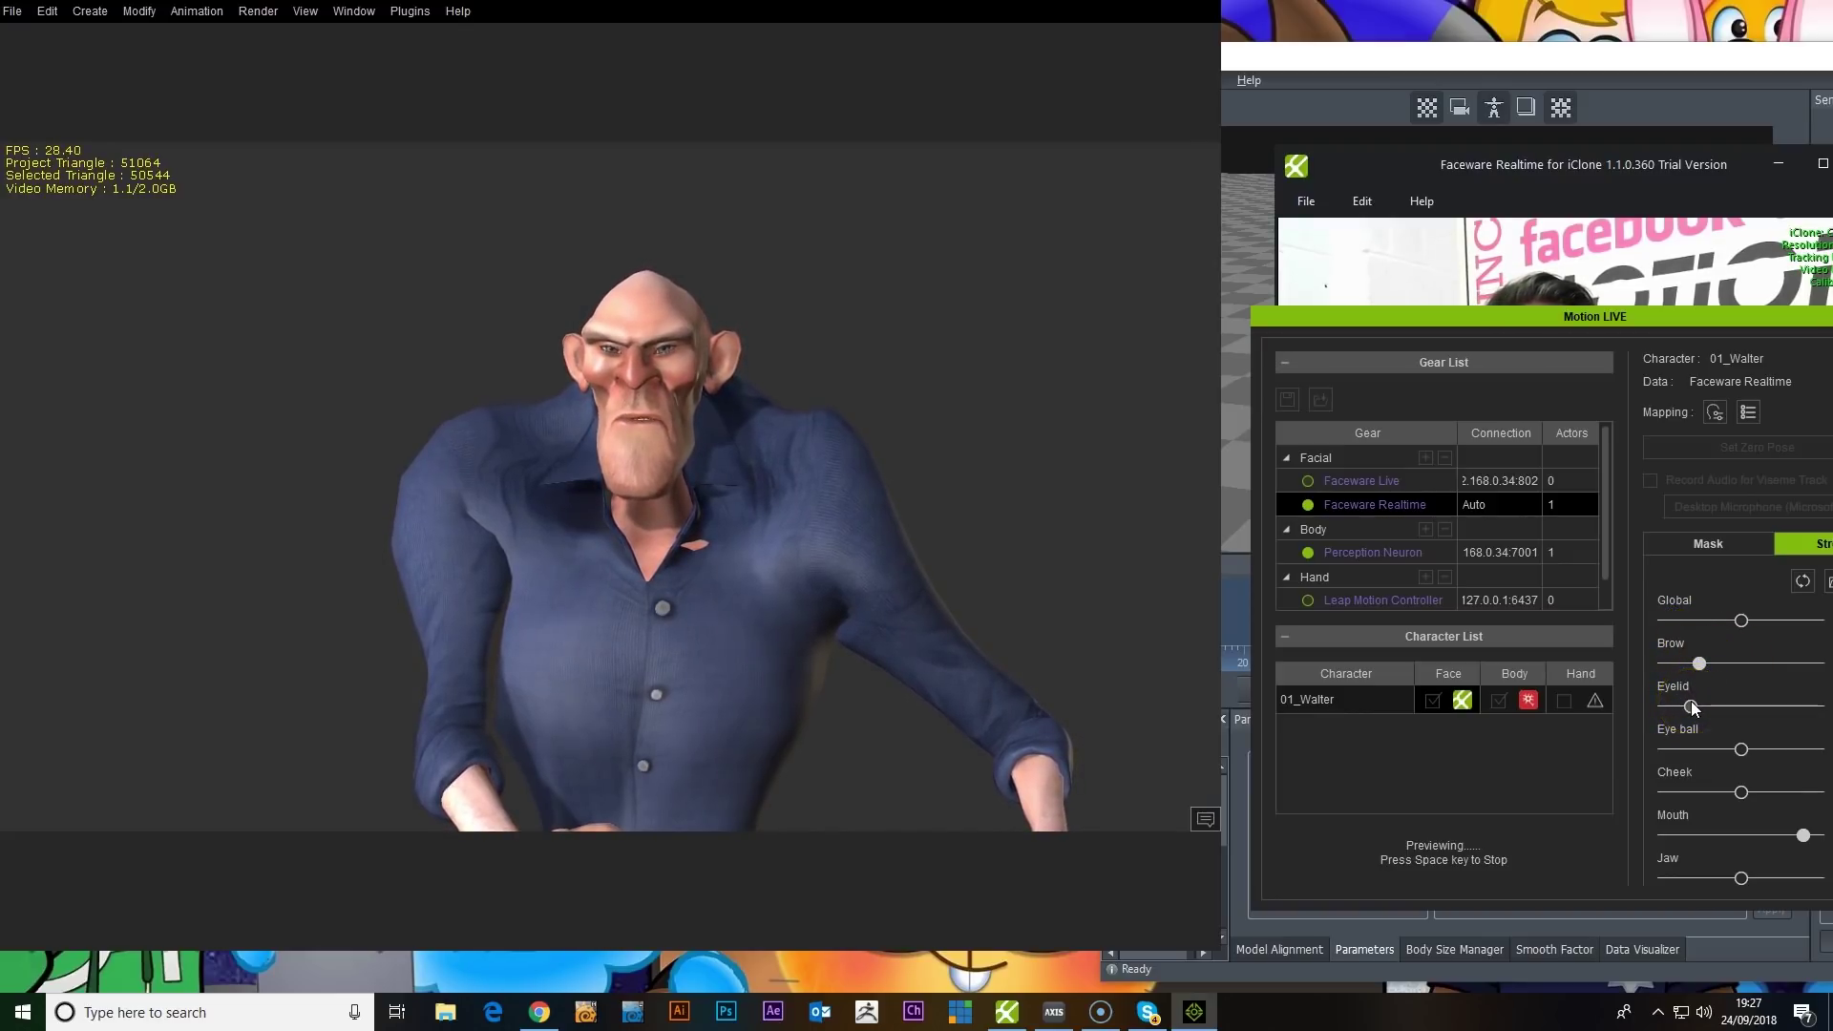
click(1690, 696)
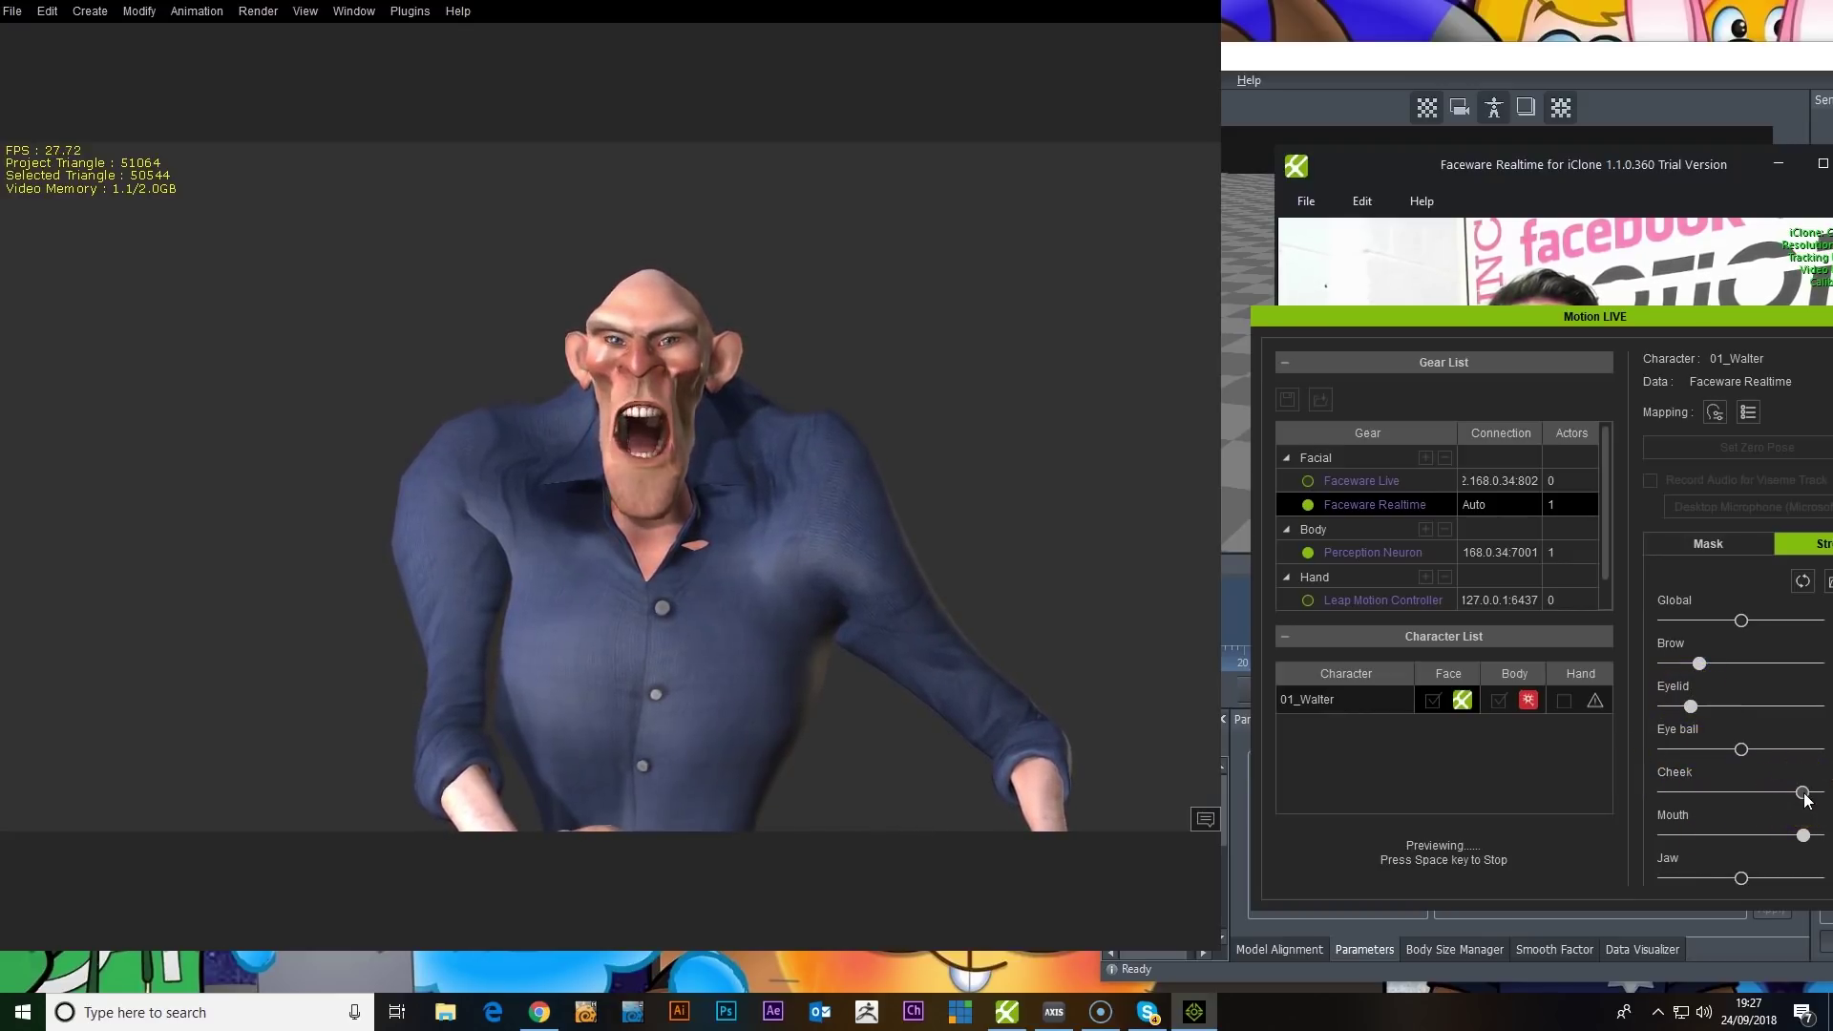
click(1802, 829)
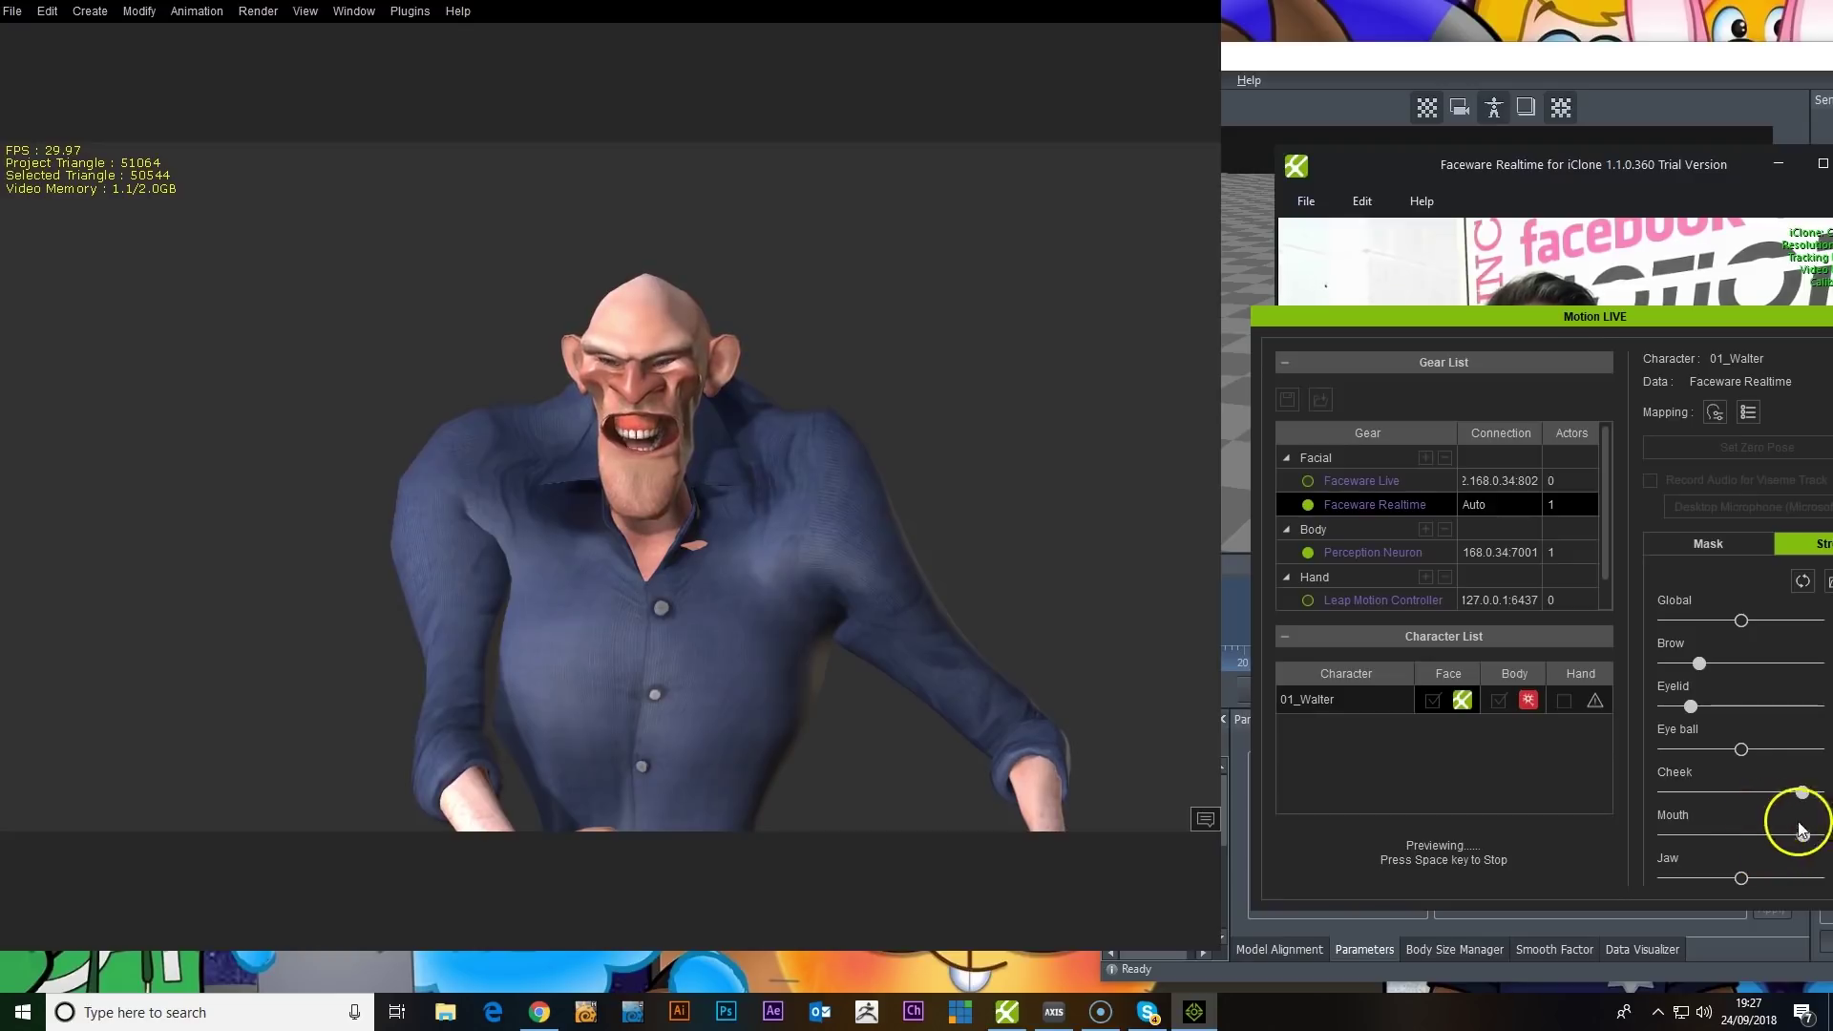
drag(1744, 834, 1808, 805)
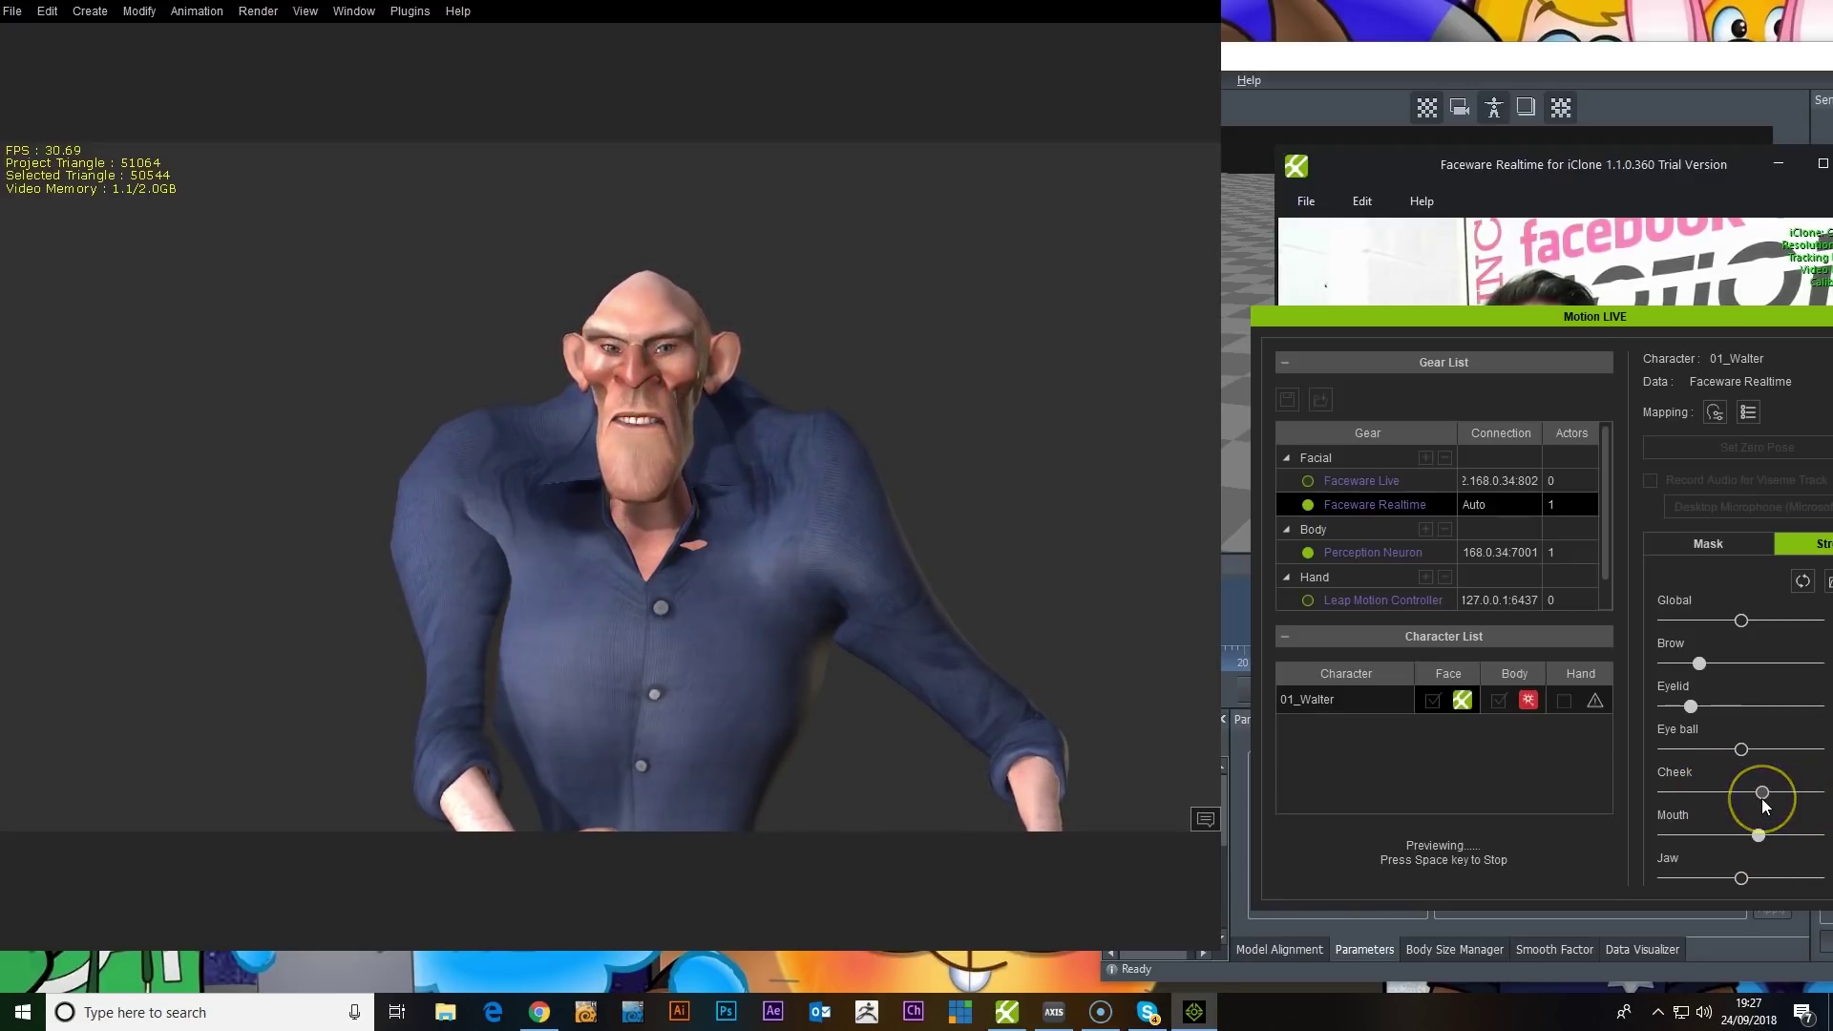
click(1727, 864)
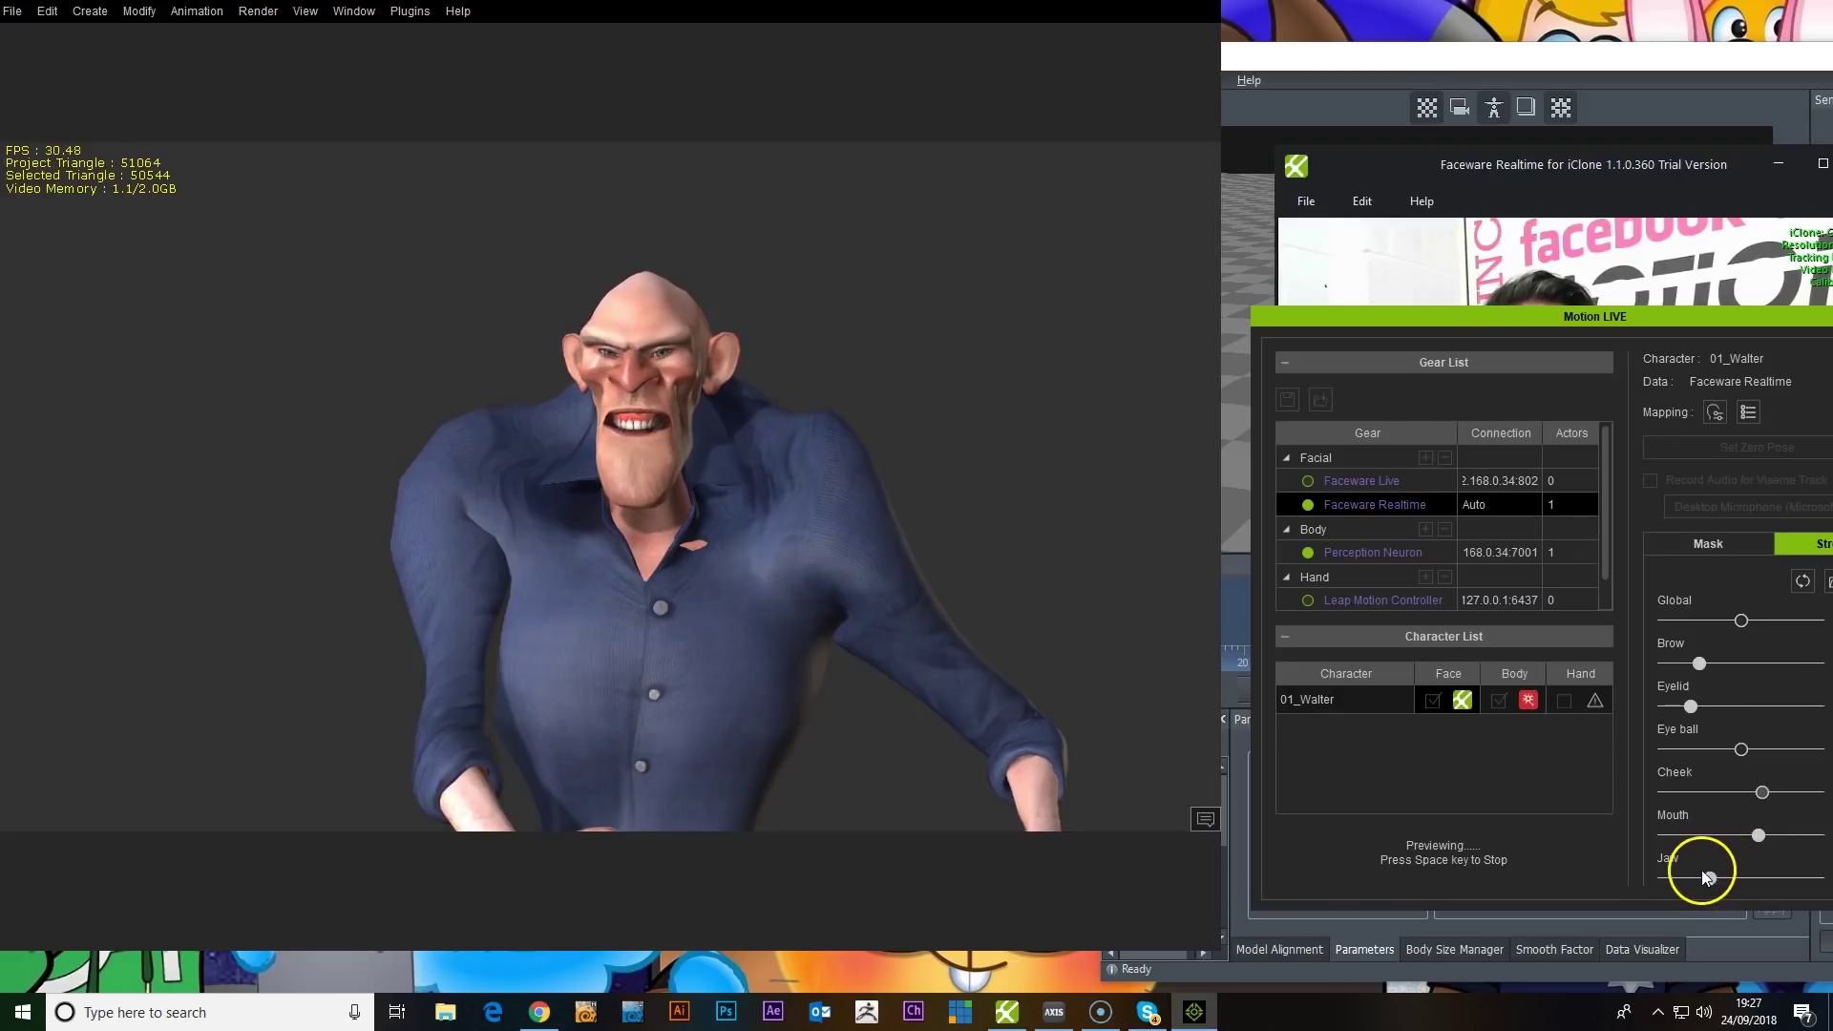
drag(1708, 877, 1818, 880)
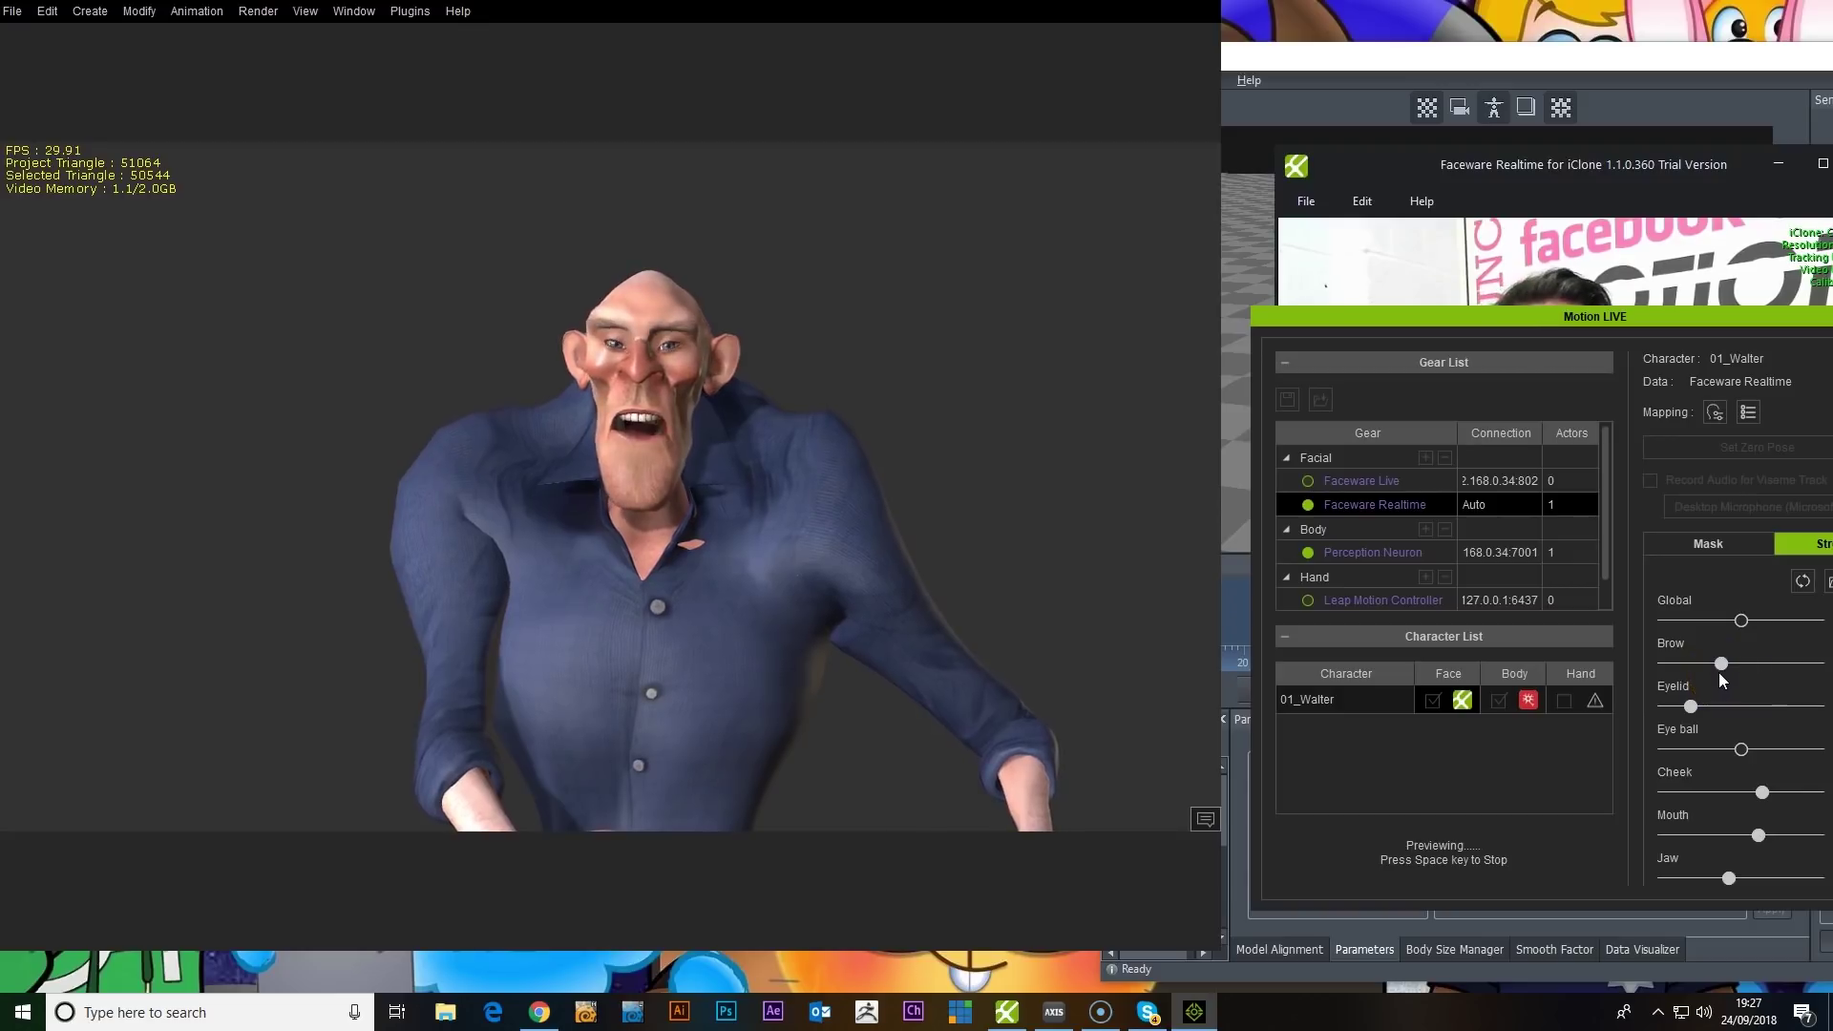
click(1676, 684)
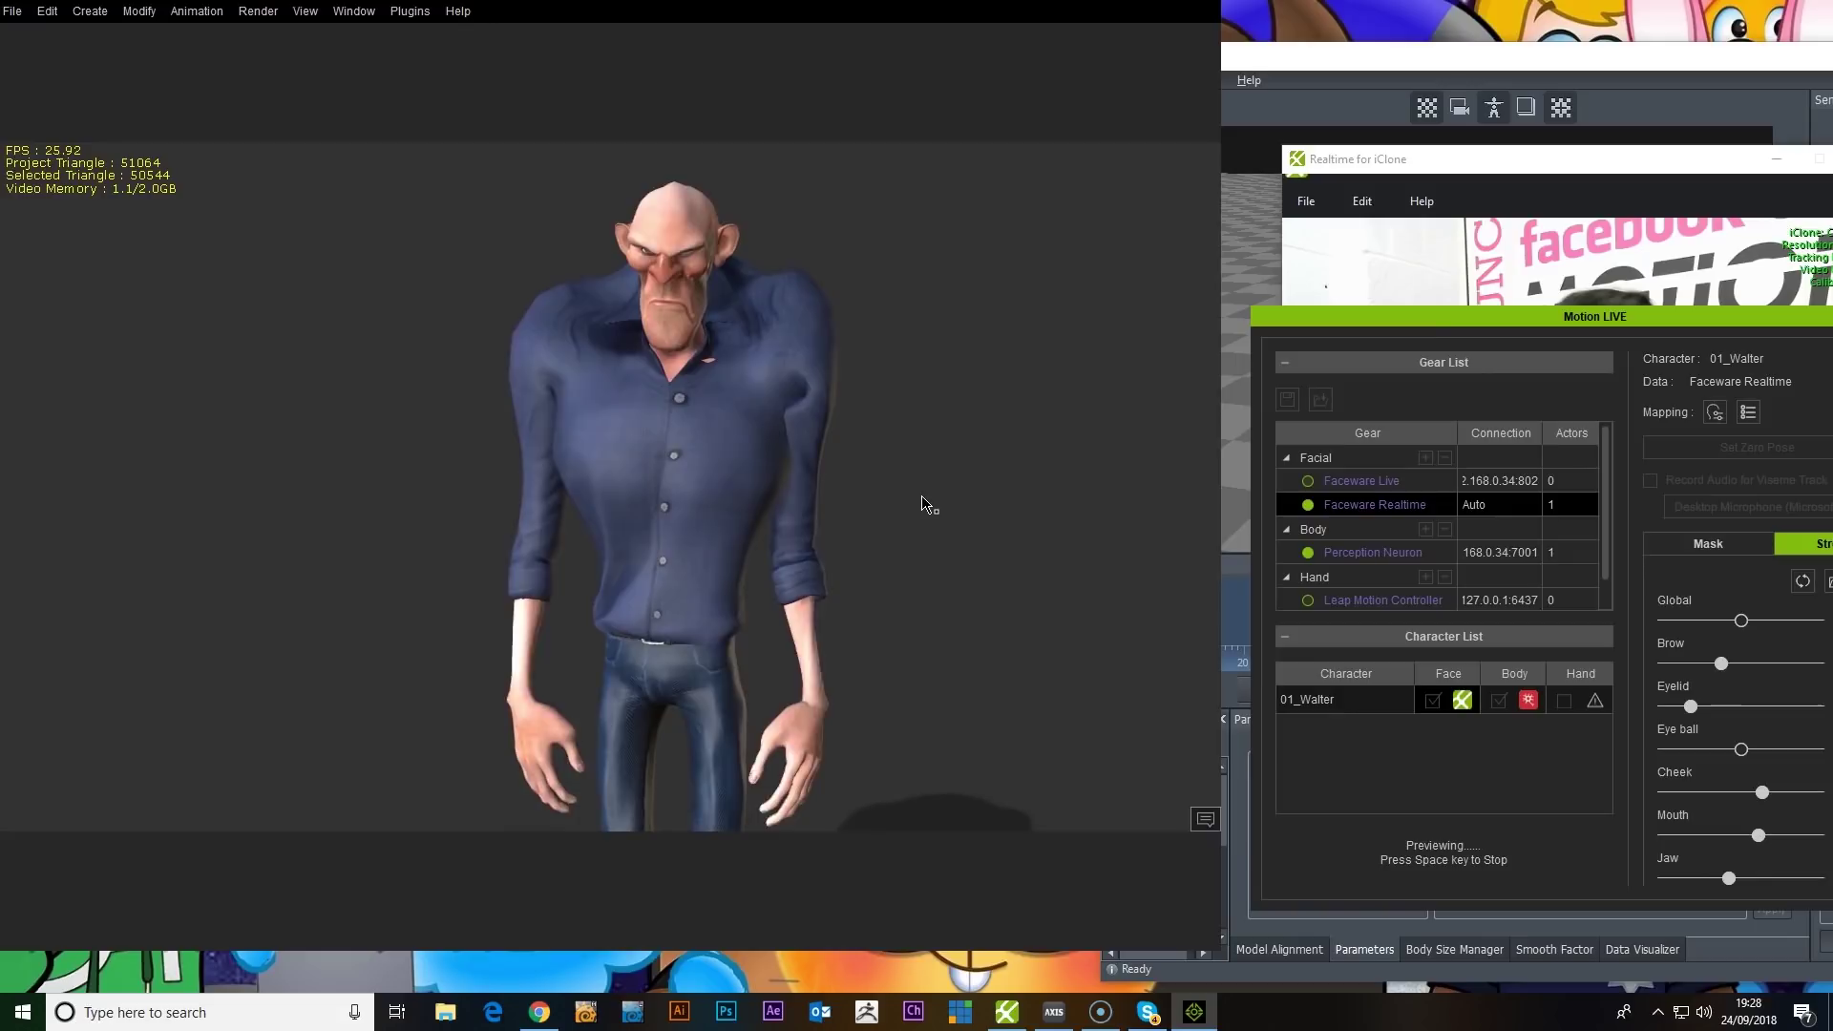
Step: Bring the Faceware Realtime window with the tracked webcam feed to the front
click(867, 804)
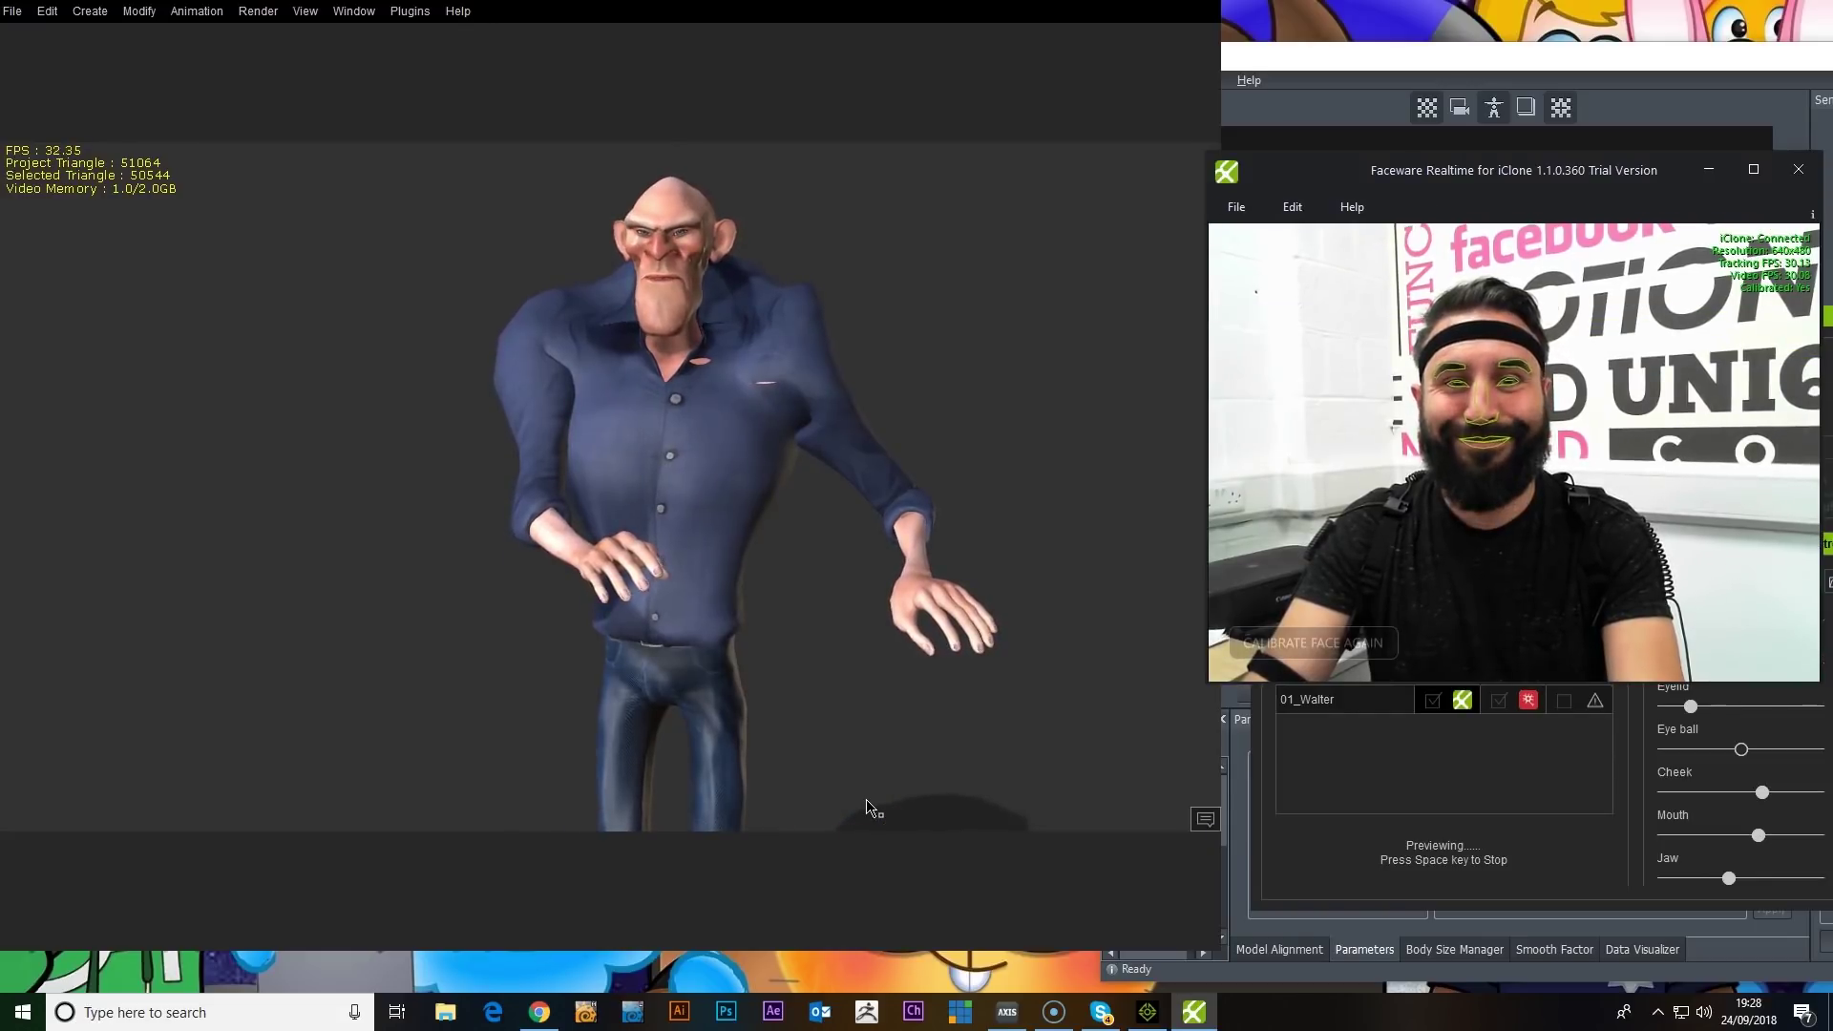